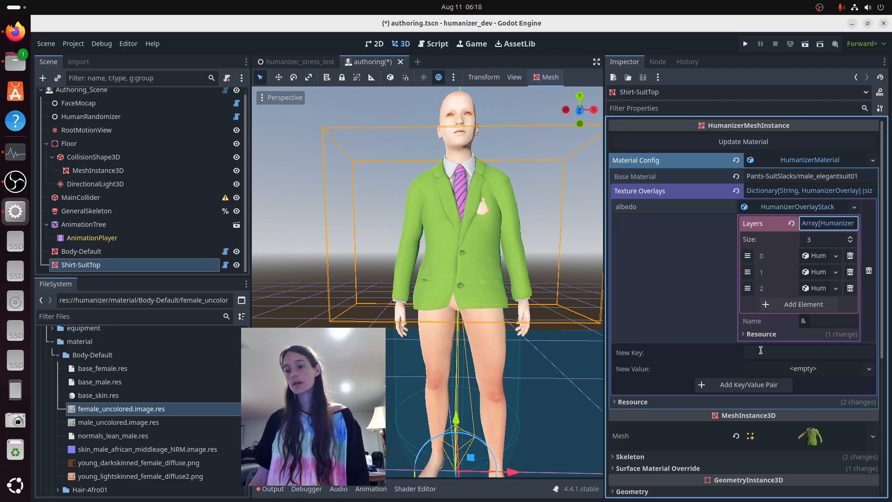
Step: Expand albedo overlay layers 0, 1 and 2 of Shirt-SuitTop and examine their paths, colors and gradient settings
click(816, 256)
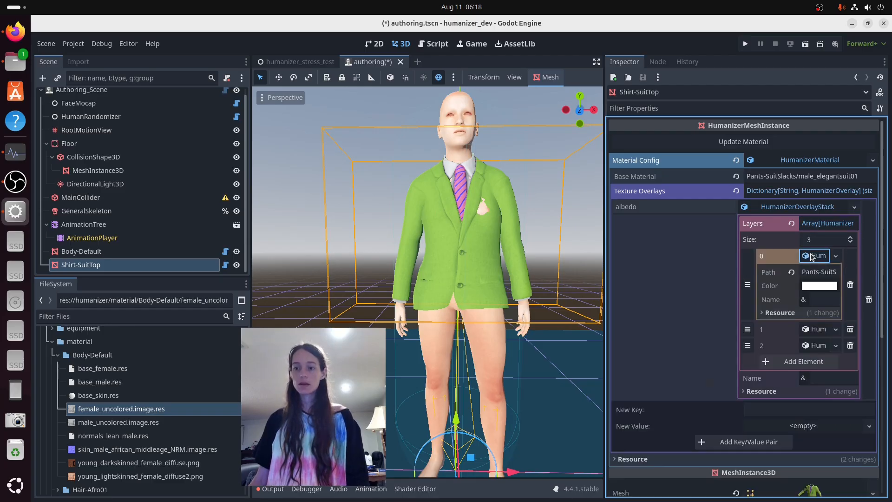
click(816, 329)
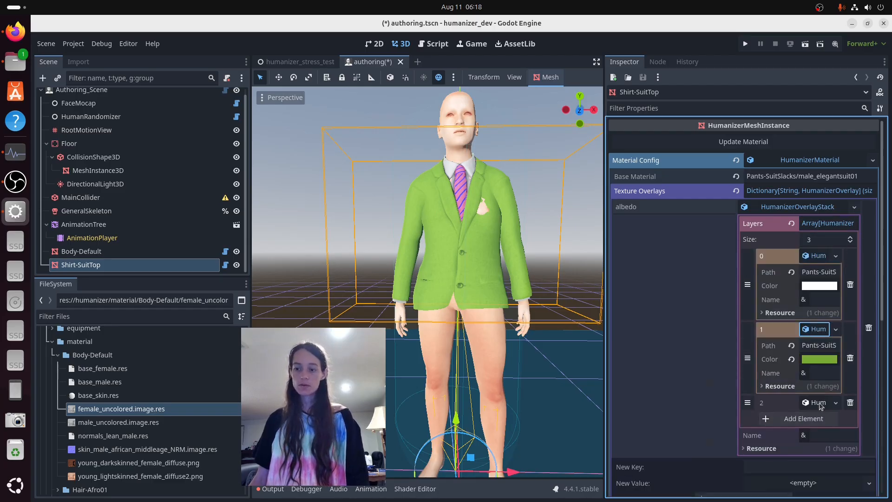
click(819, 403)
scroll(819, 405, down, 5)
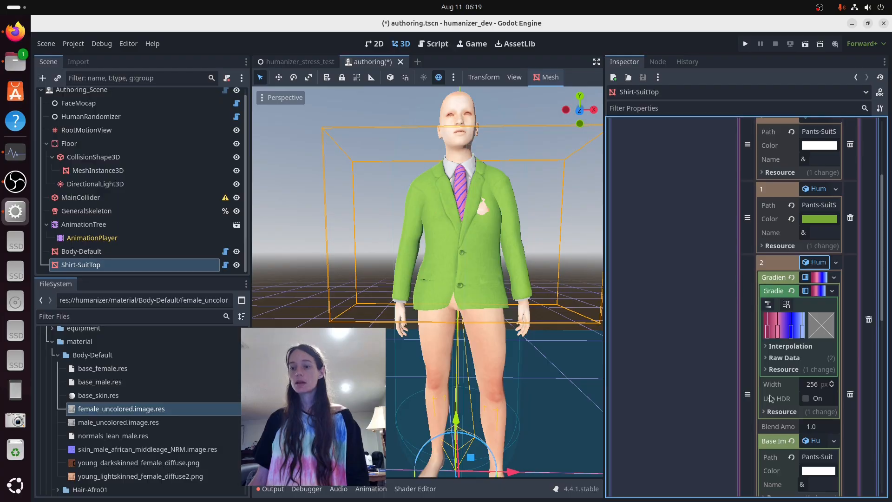
scroll(795, 344, up, 2)
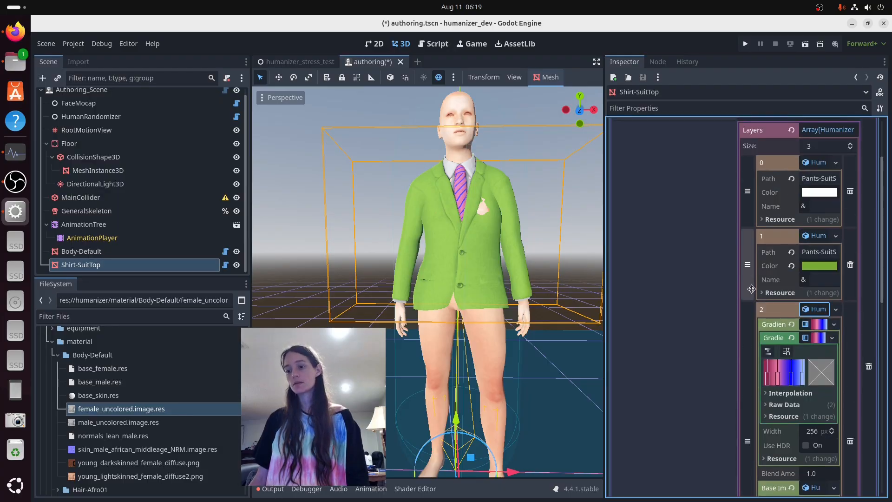
scroll(779, 346, down, 2)
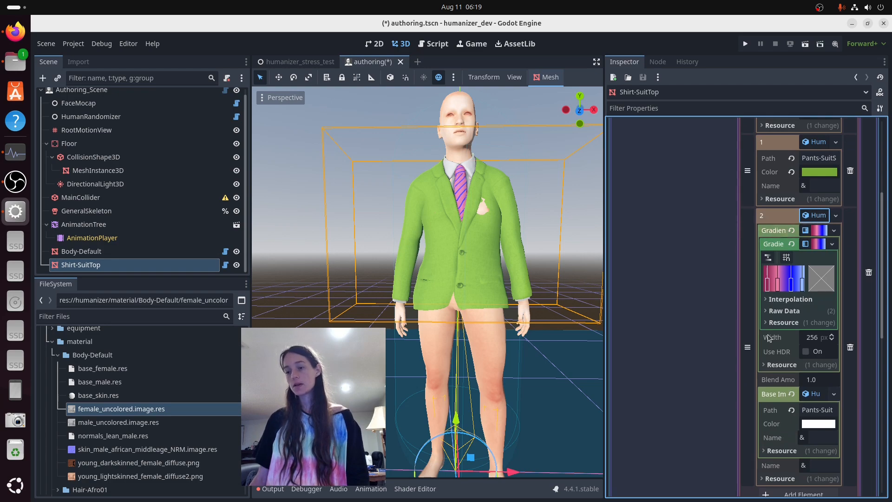
scroll(769, 338, down, 2)
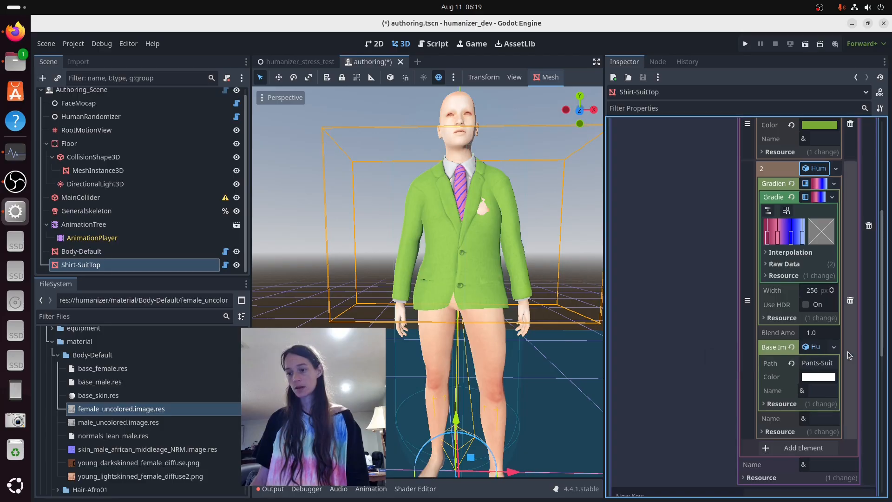
scroll(843, 357, up, 2)
scroll(842, 302, up, 2)
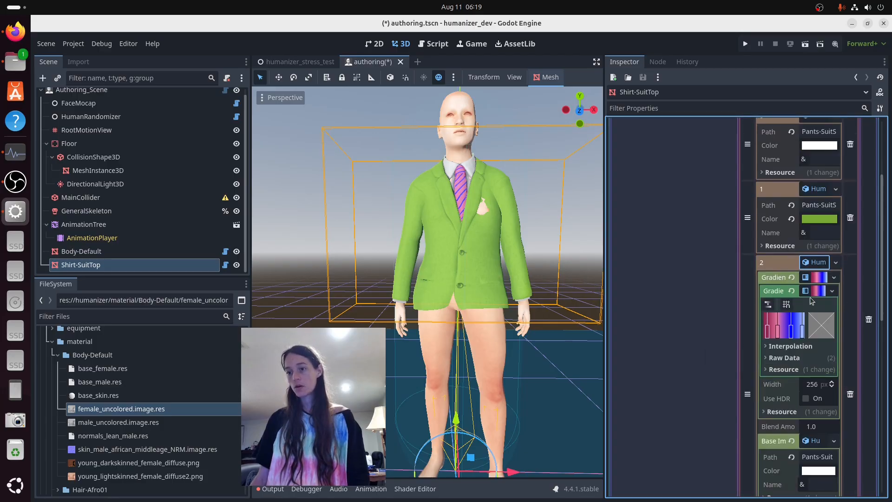
scroll(819, 348, down, 2)
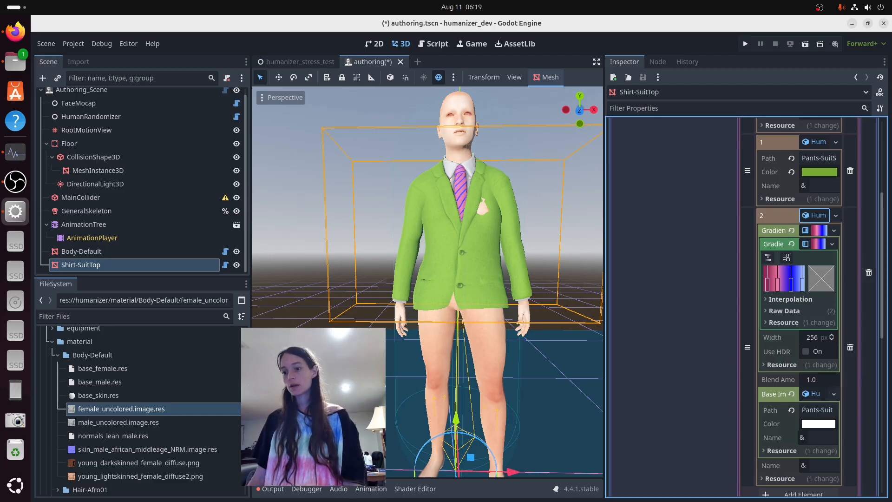
Step: Reverse the gradient of albedo overlay layer 2 and update the Shirt-SuitTop material
drag(883, 338, 886, 271)
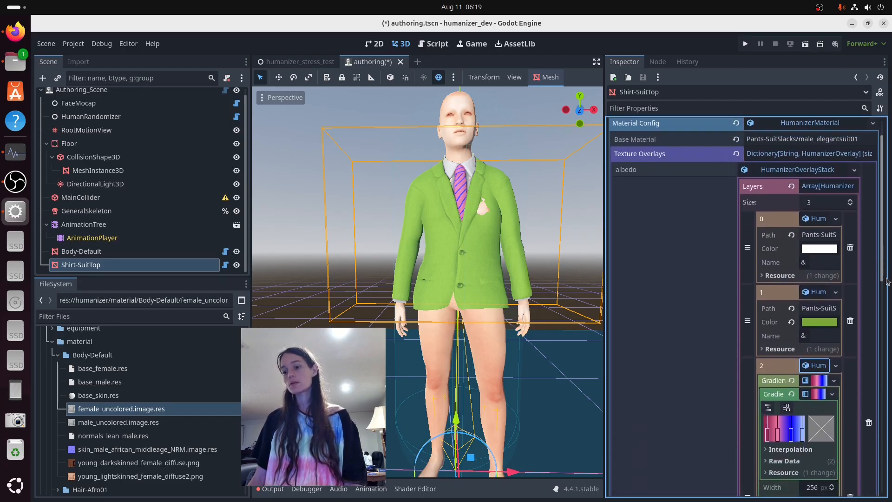
click(768, 408)
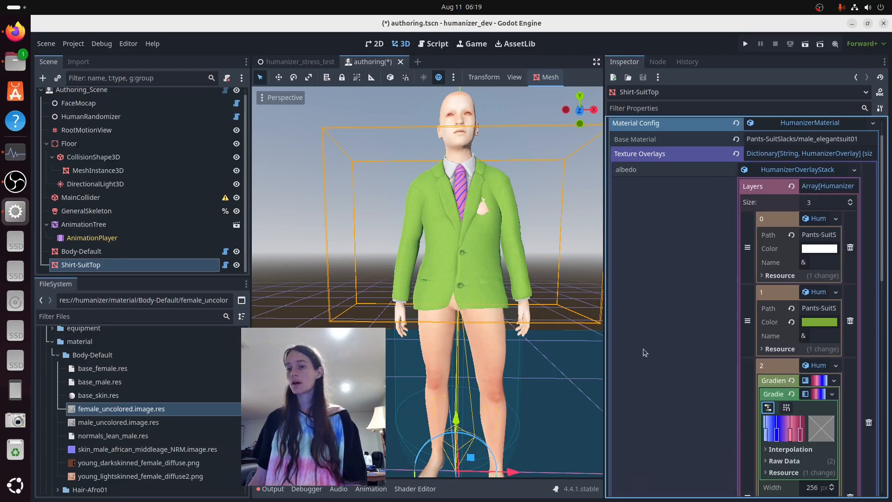
click(677, 144)
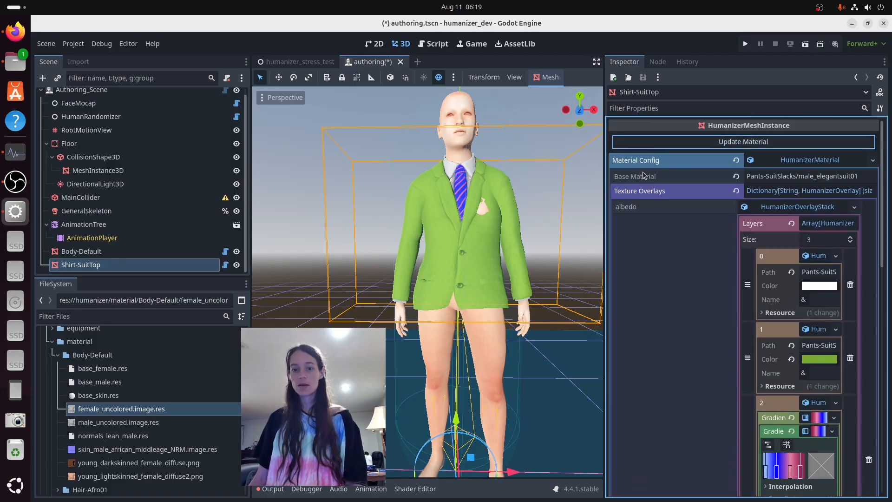
Step: Set the color of albedo overlay layer 1 to purple d458ee and update the suit's material
scroll(718, 387, down, 2)
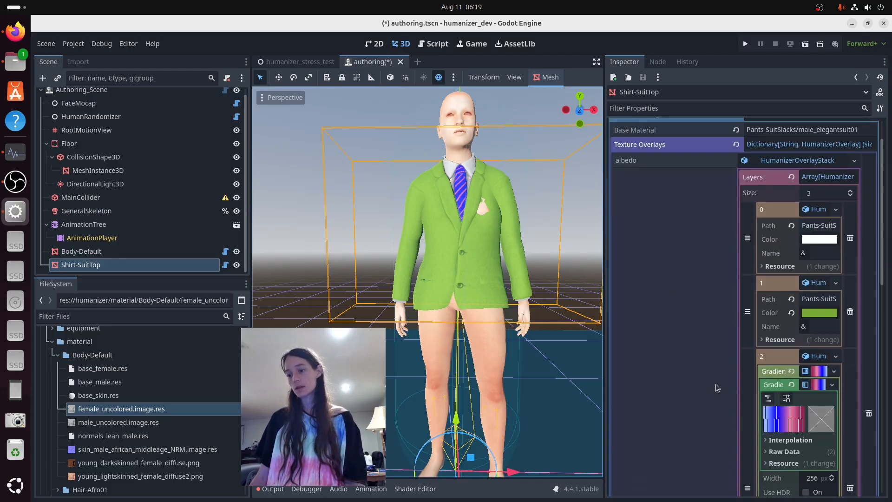
click(819, 313)
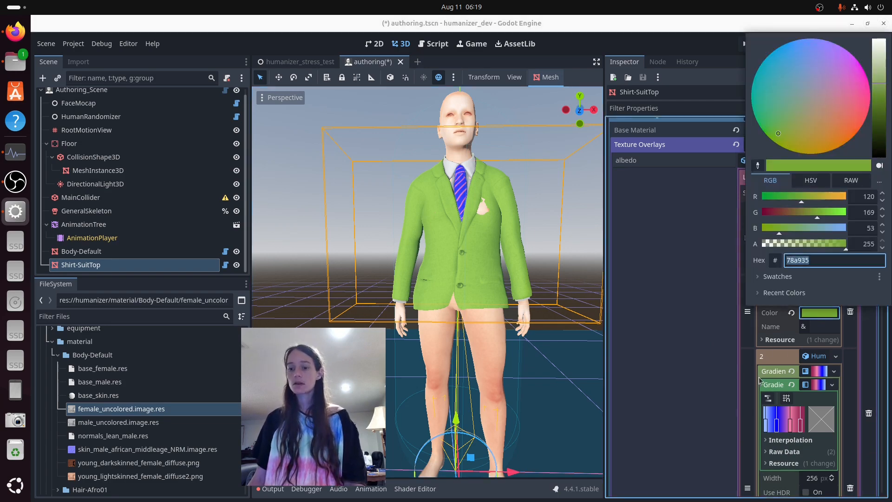
drag(835, 84, 852, 62)
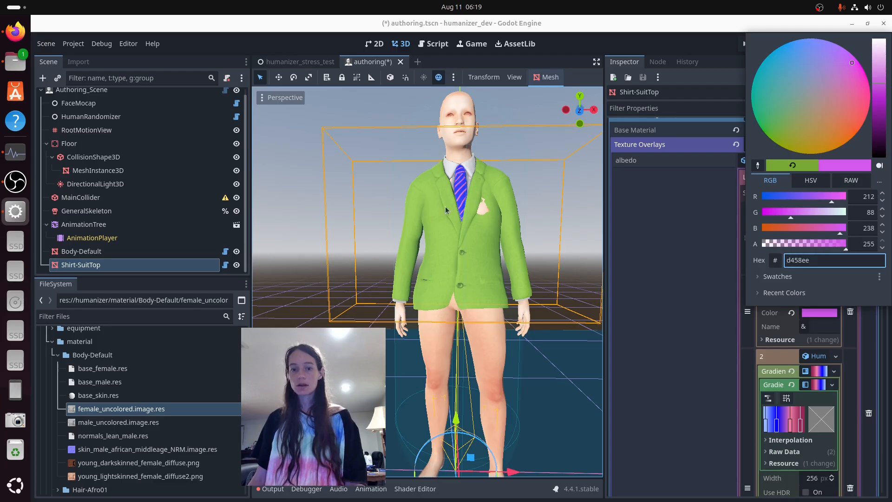
click(659, 202)
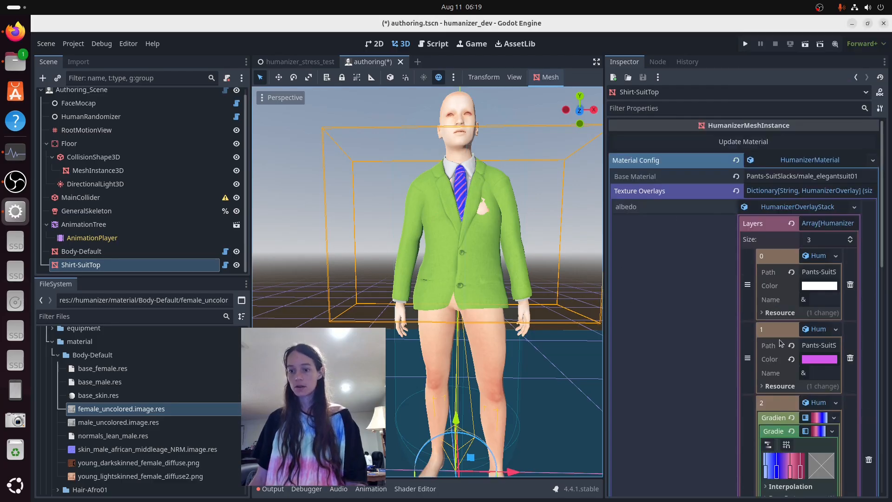
click(742, 142)
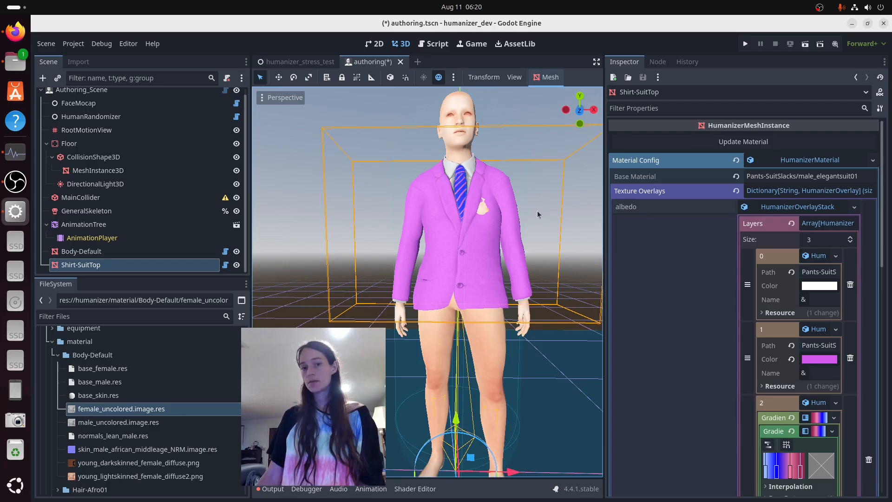
Step: Switch to Firefox to look over the Reign Bow Games Patreon page and its address, and return to Godot
mouse_move(2, 3)
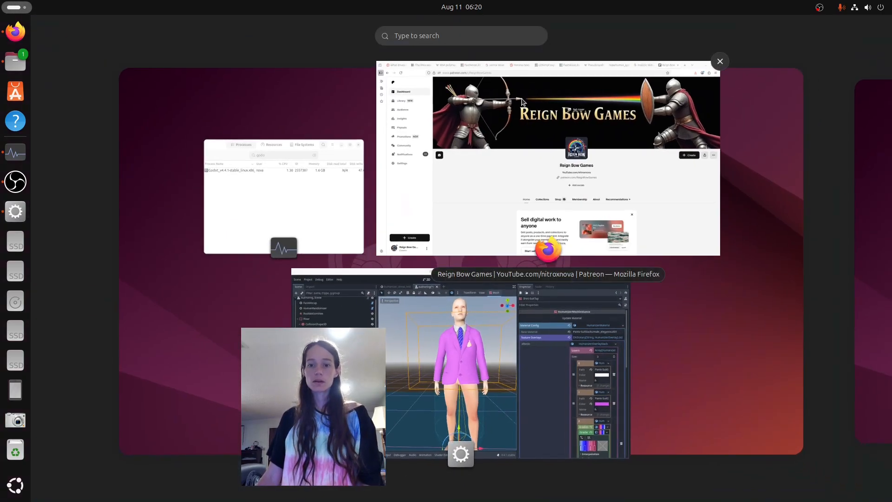
click(479, 148)
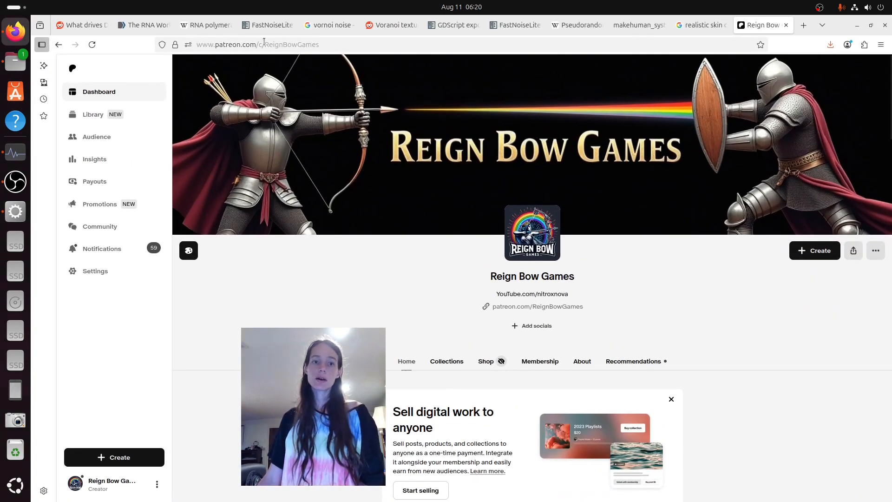
drag(266, 45, 337, 46)
click(368, 46)
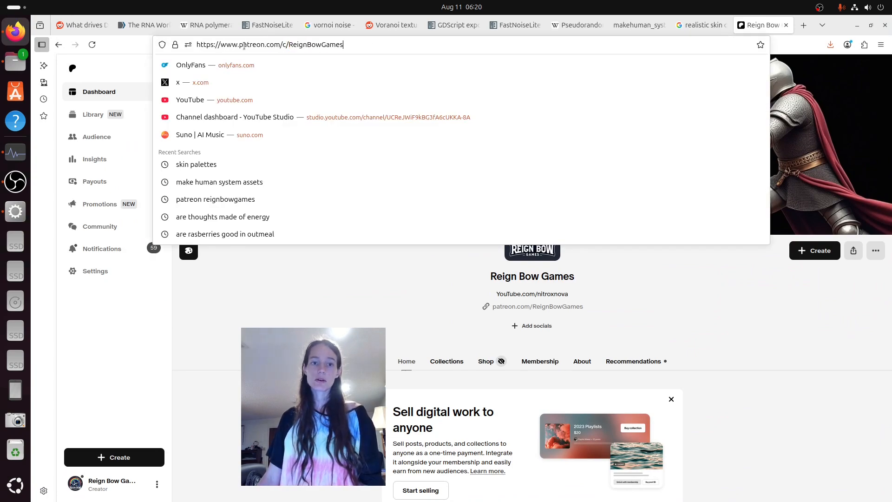
click(332, 322)
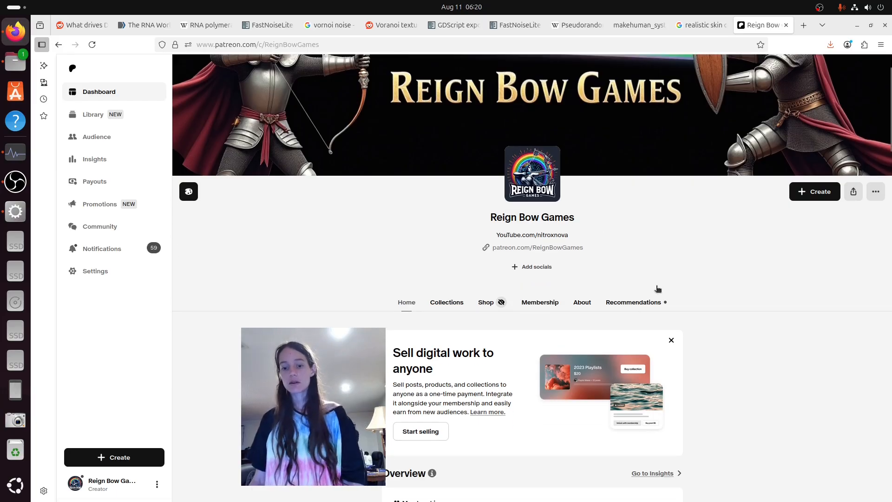
scroll(608, 197, down, 3)
scroll(451, 315, down, 2)
scroll(601, 375, up, 5)
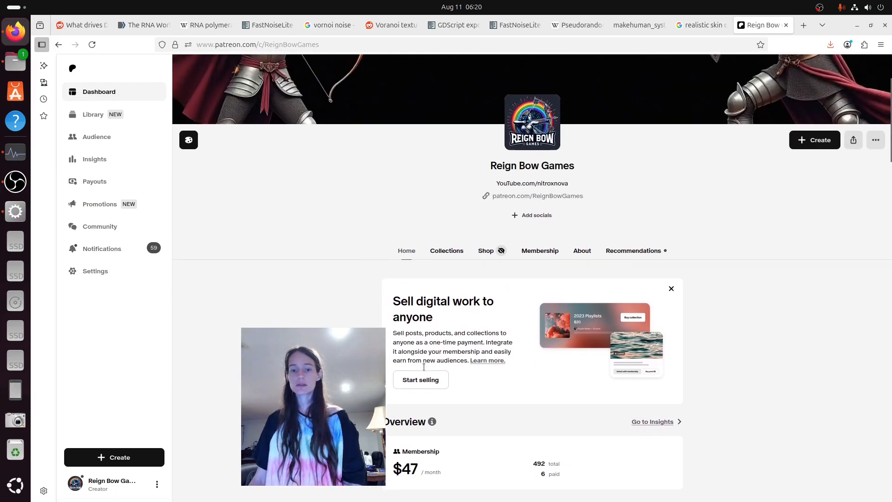
key(super)
click(495, 367)
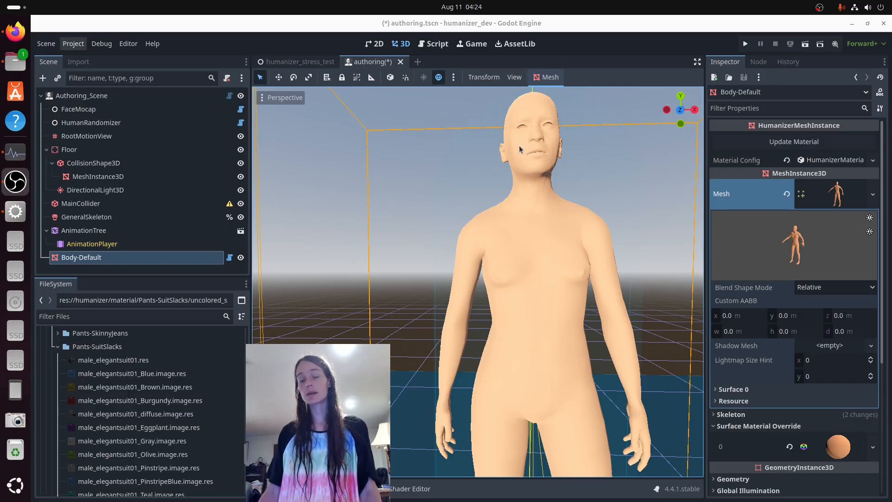
Step: Equip the Authoring_Scene character with the Suit Top as torso clothing
click(93, 95)
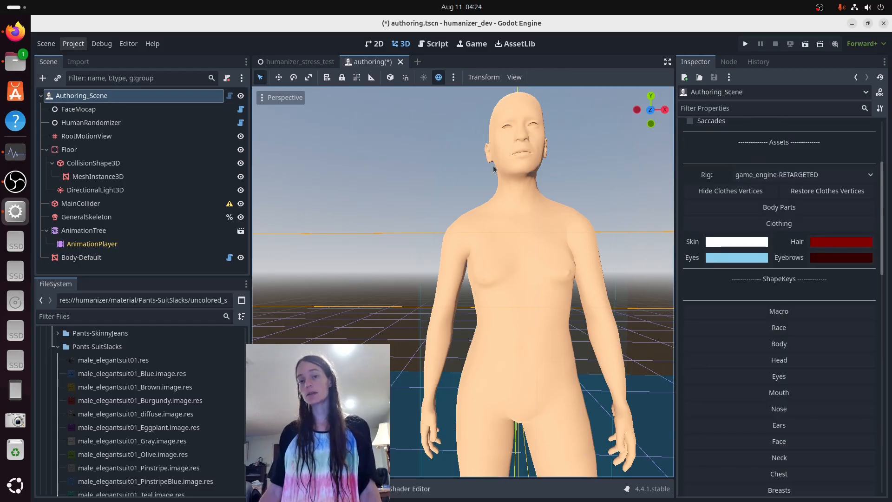
click(747, 225)
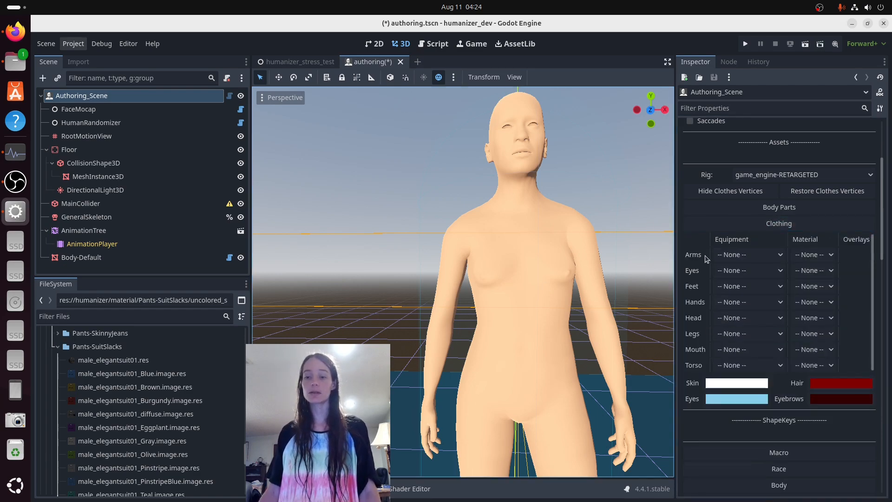
click(745, 367)
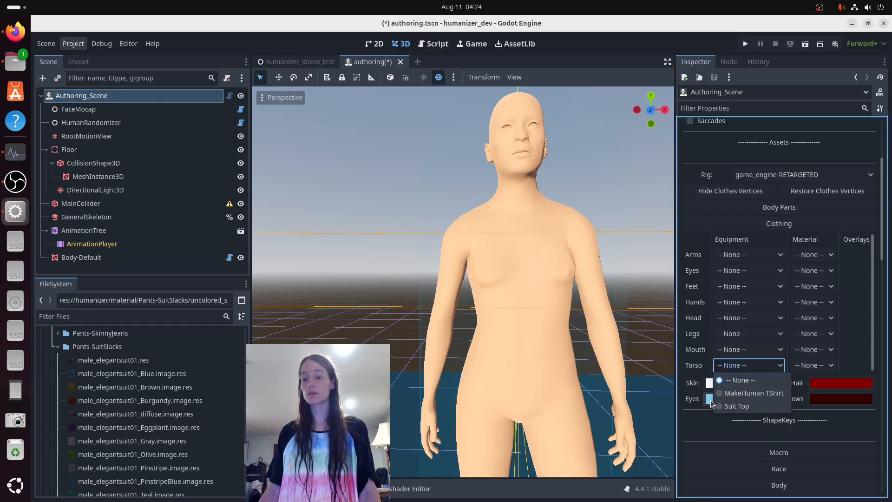
click(737, 406)
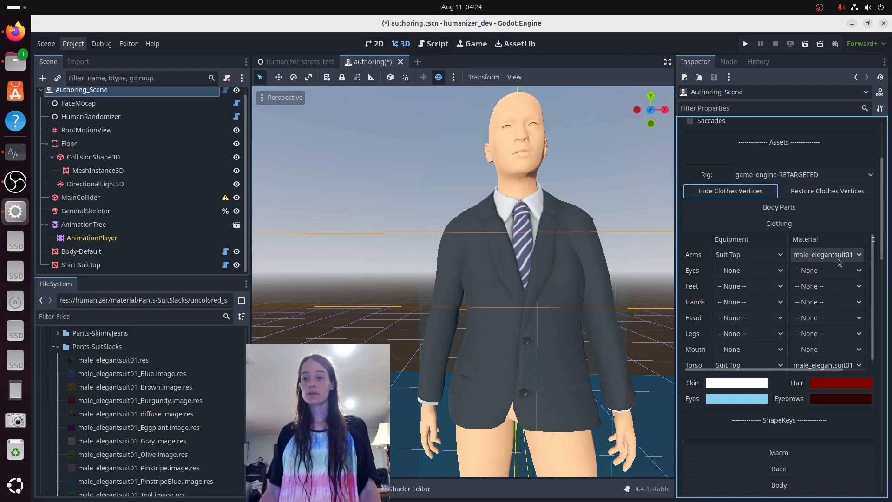
Step: Try the Eggplant, Blue, GrayPinstripe, Teal and Gray materials on the Suit Top, and set it back to male_elegantsuit01
click(821, 255)
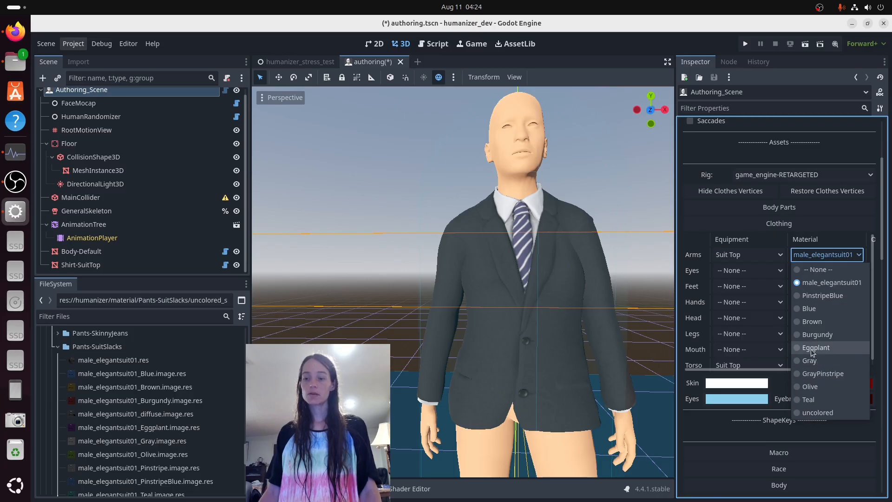
click(811, 352)
click(814, 256)
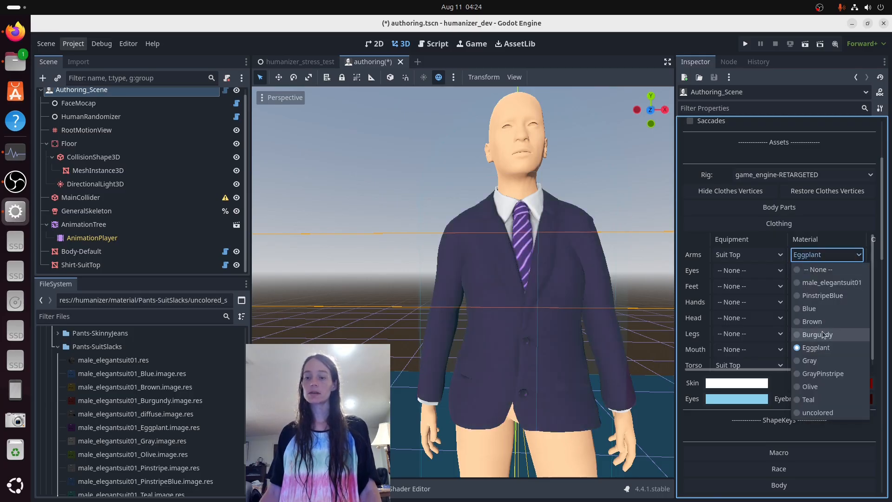
click(809, 308)
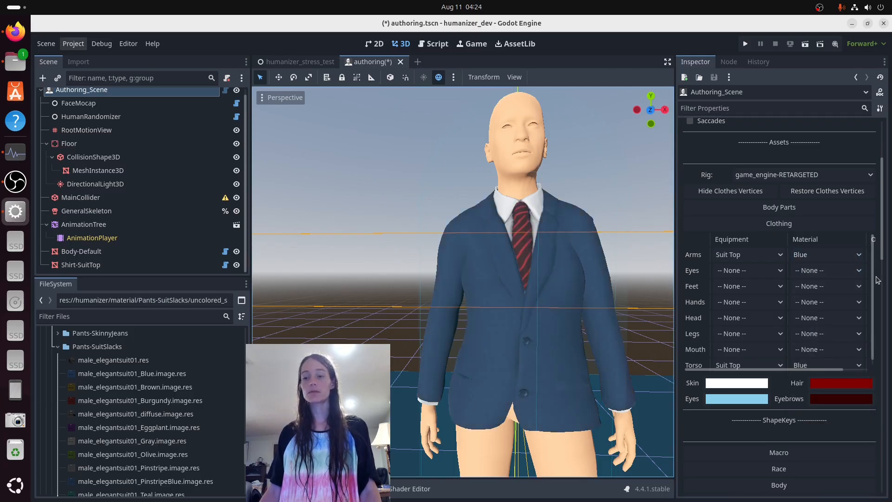
click(809, 258)
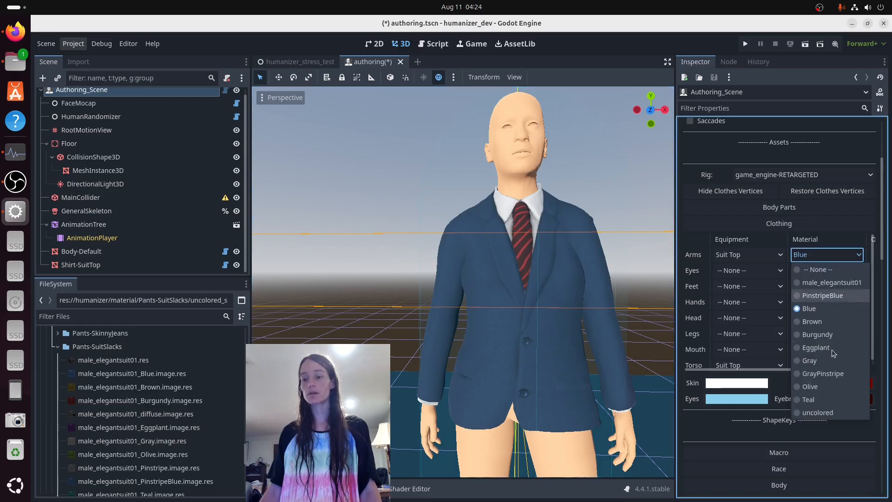
click(809, 375)
click(812, 255)
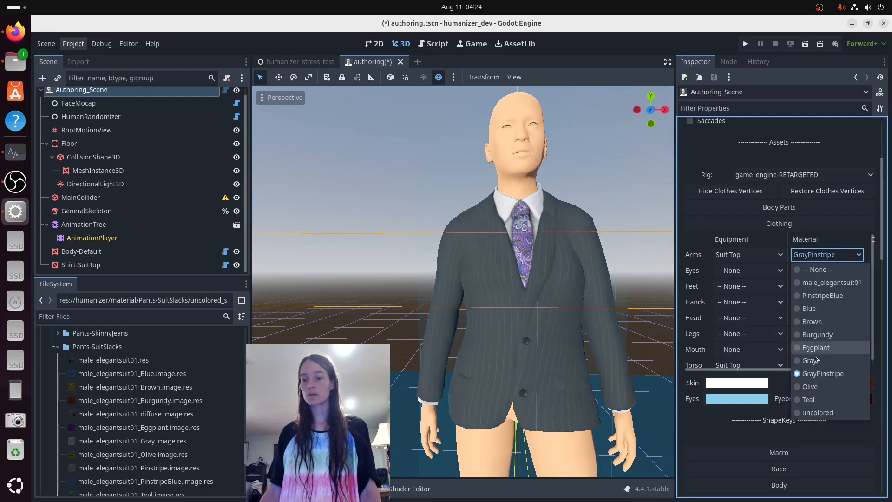
click(809, 400)
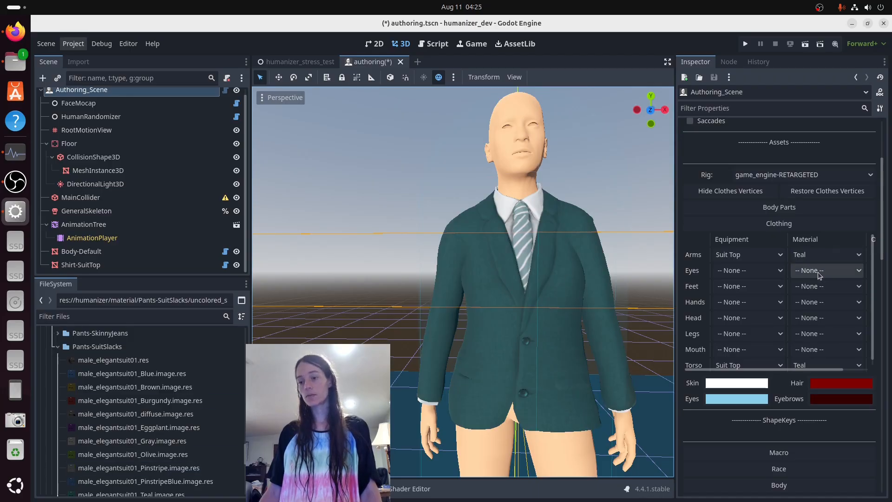
click(814, 258)
click(836, 364)
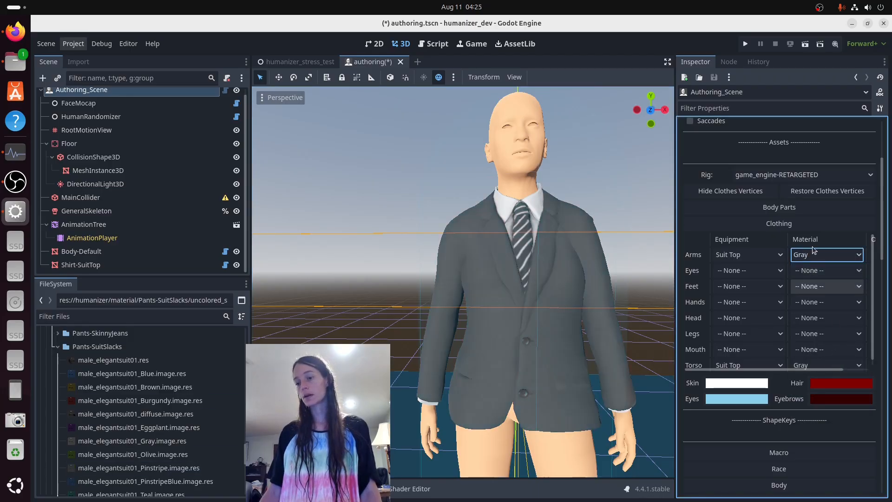
click(815, 254)
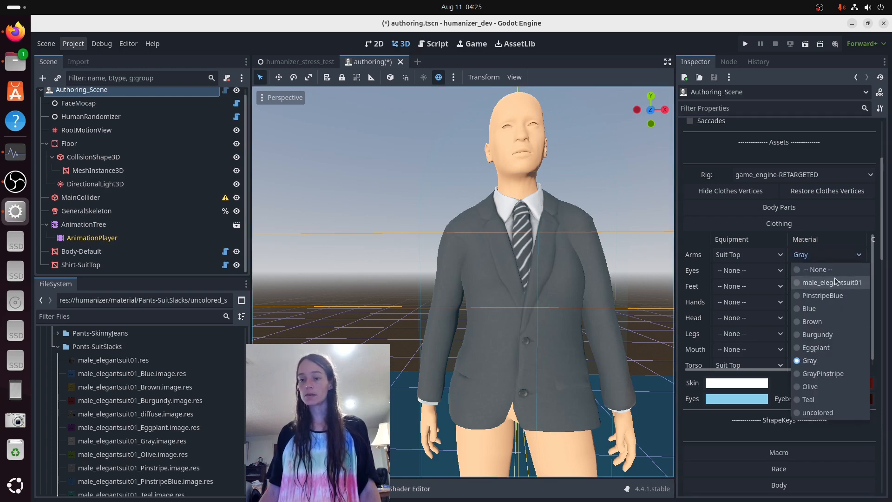
click(814, 280)
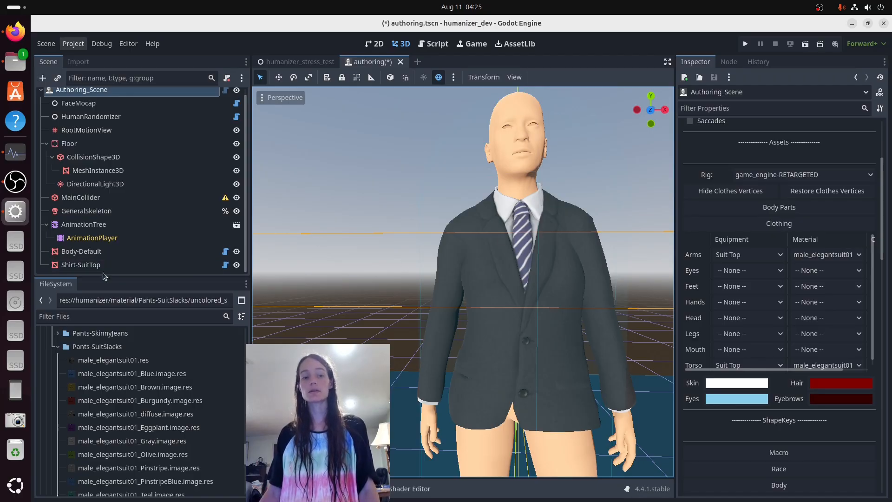
Step: Open the texture overlays in the material config of the Shirt-SuitTop node, with the properties area widened
click(121, 265)
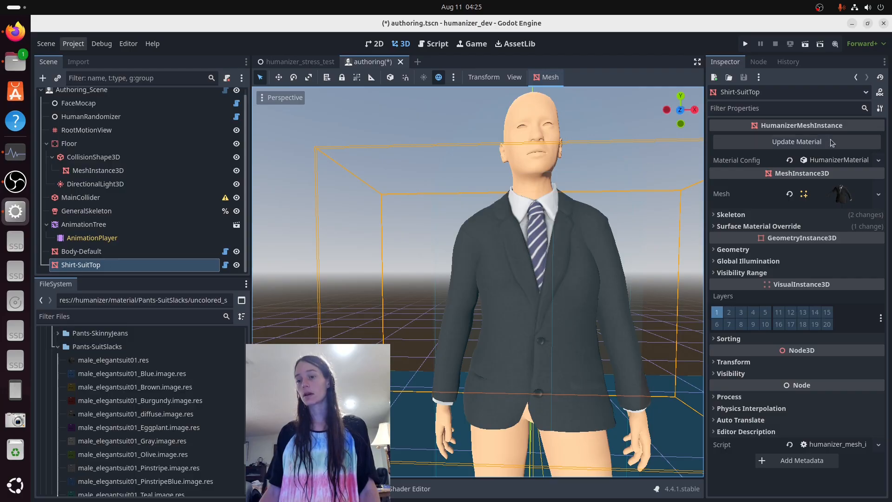
click(834, 161)
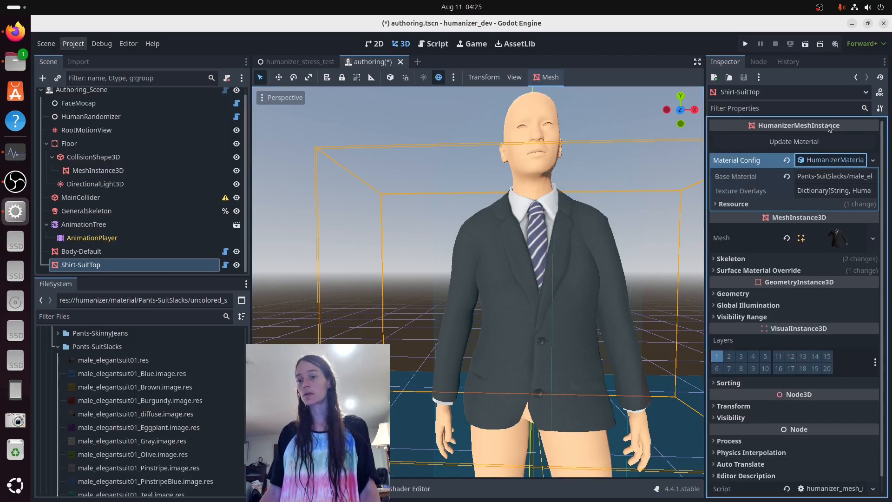
drag(705, 208, 668, 208)
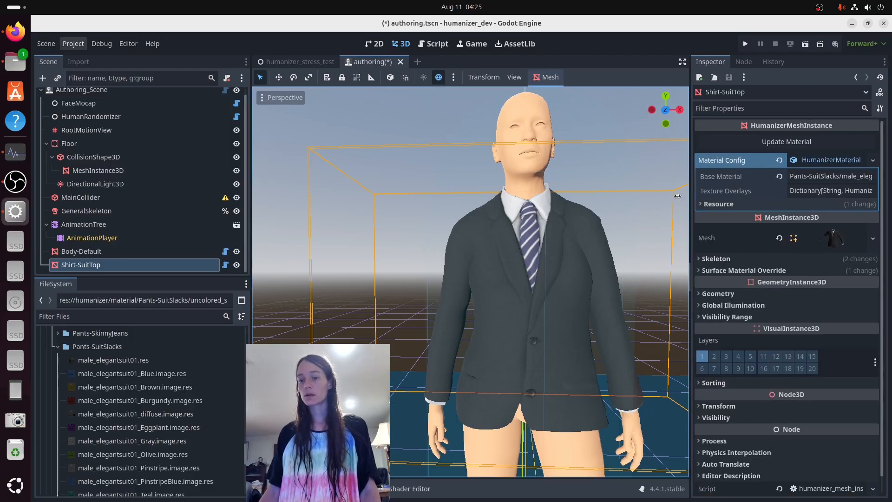
click(807, 193)
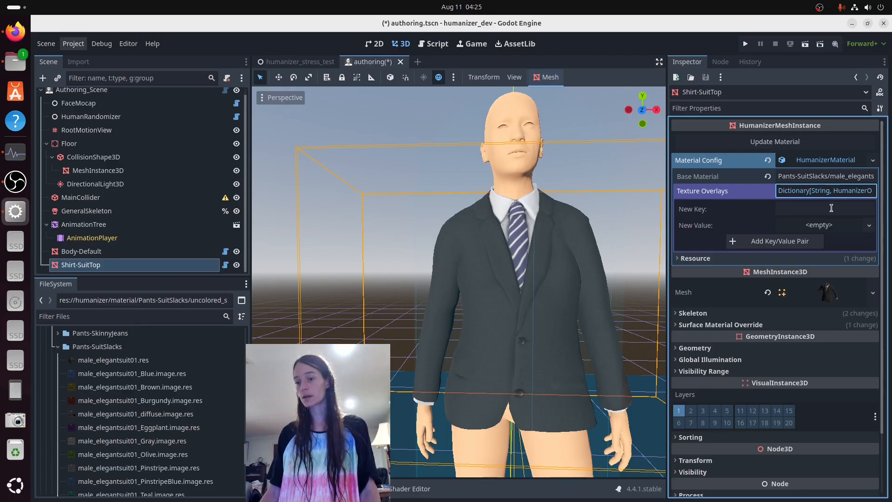
Step: Add a texture overlay entry with the key albedo and a new HumanizerOverlayStack as its value
click(790, 210)
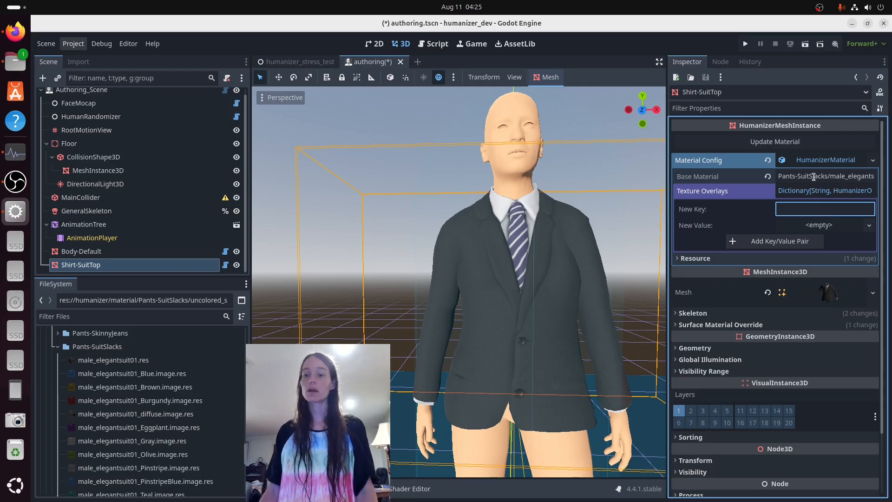
click(871, 226)
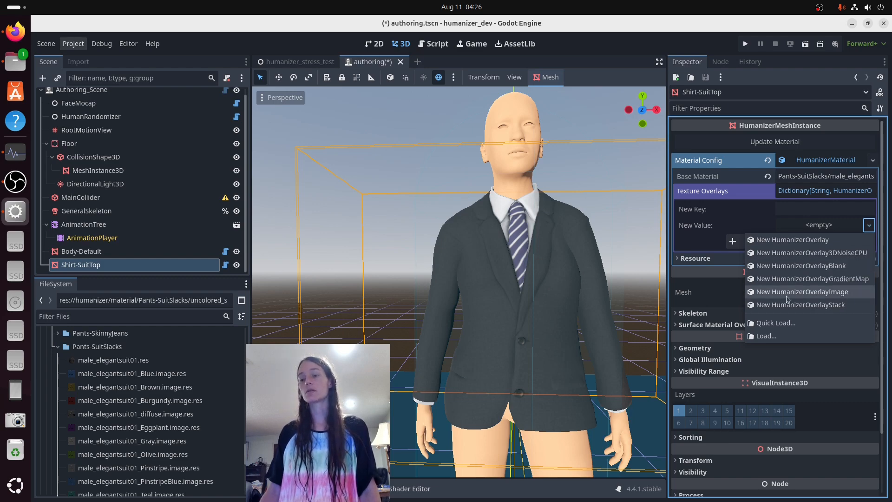
click(813, 306)
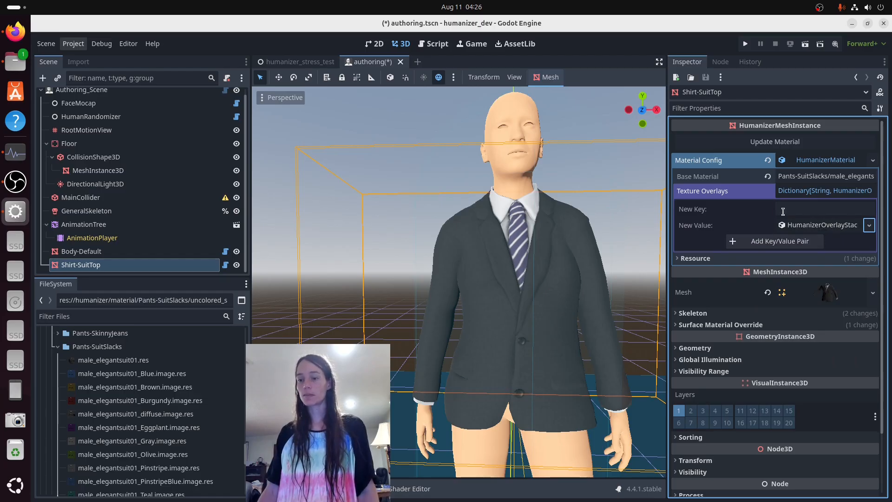
click(790, 207)
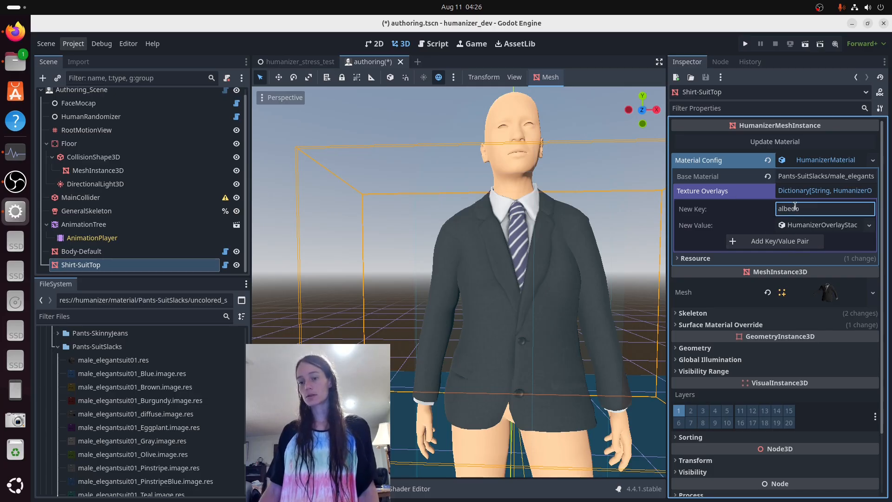
click(775, 242)
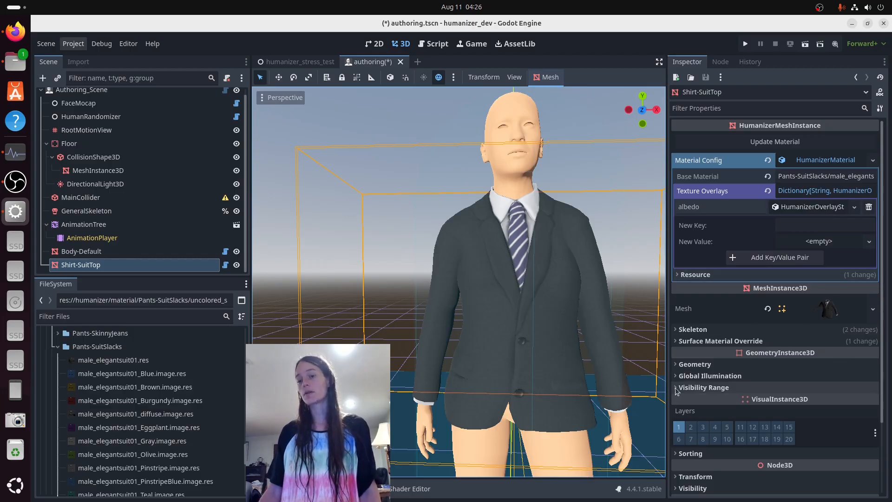
Step: Add one layer to the albedo overlay stack, make it a new HumanizerOverlayImage, and expand its properties
click(798, 210)
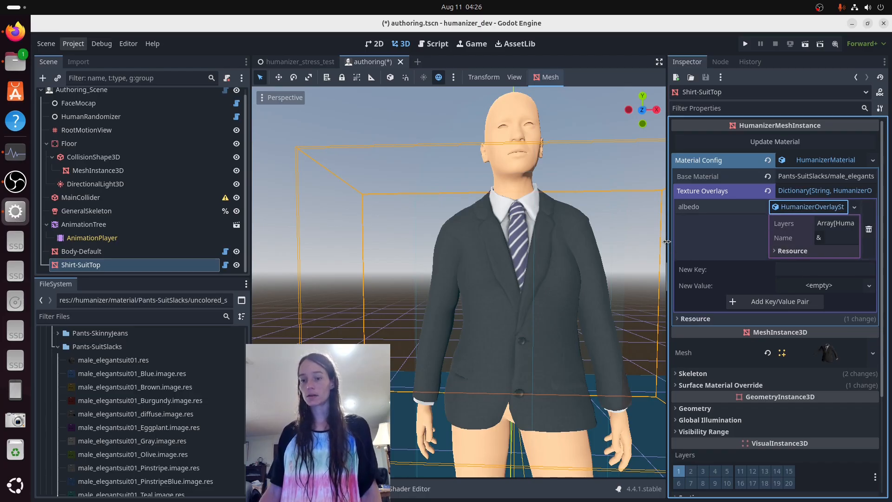
click(839, 224)
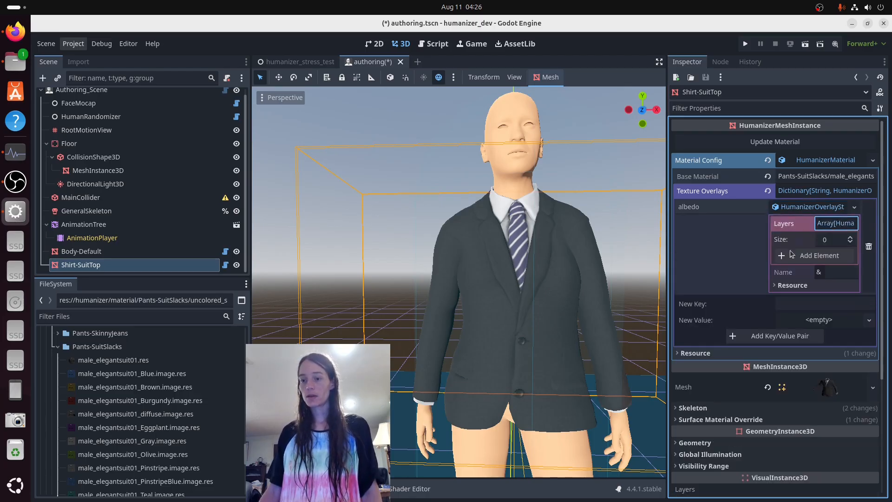
click(851, 238)
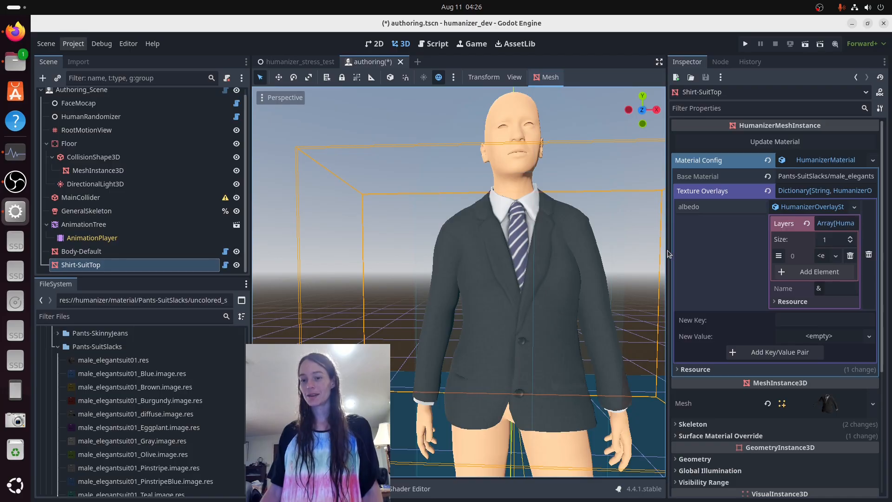
drag(668, 254, 619, 255)
click(826, 256)
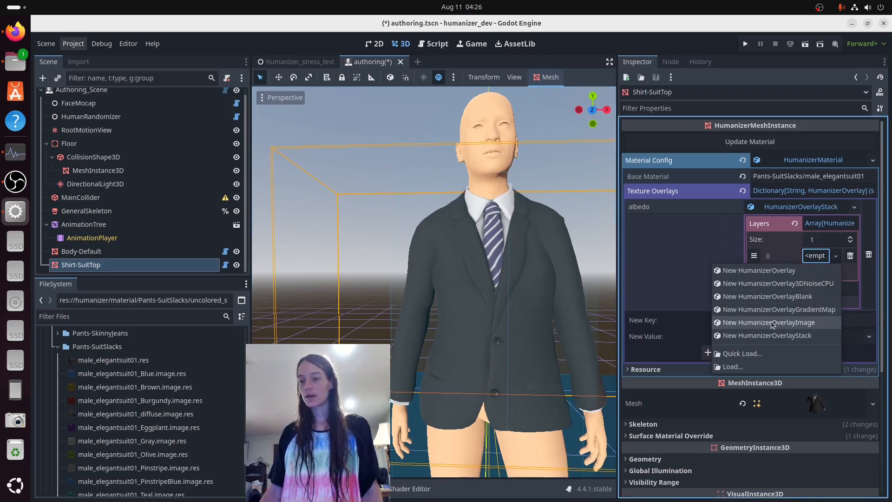
click(791, 324)
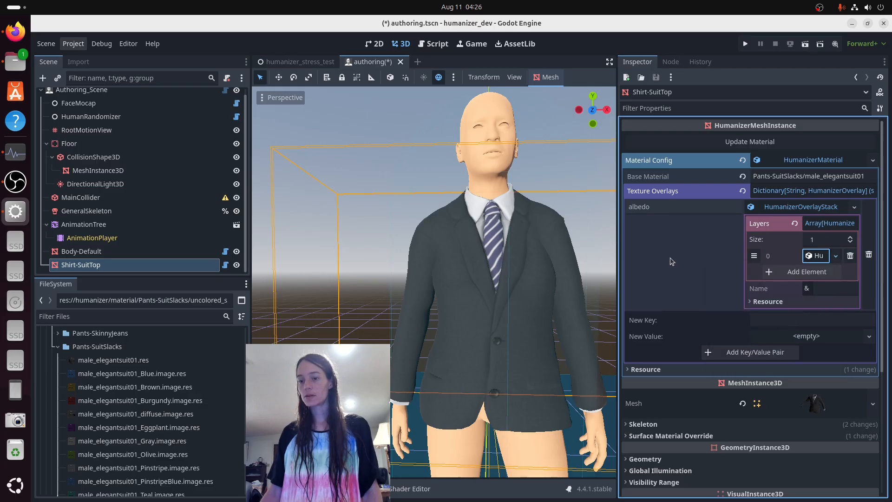
click(817, 256)
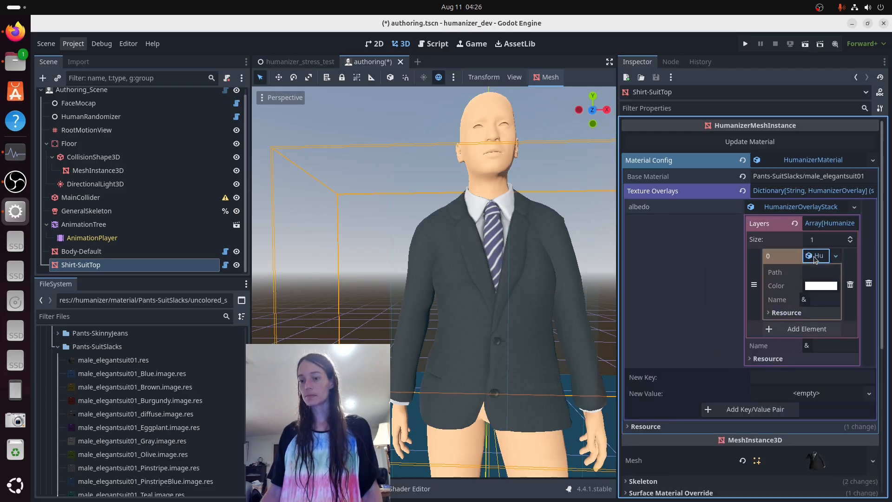
Step: Look through the project's Pants-SuitSlacks material folder for the suit's image files for layer 0's path
click(819, 274)
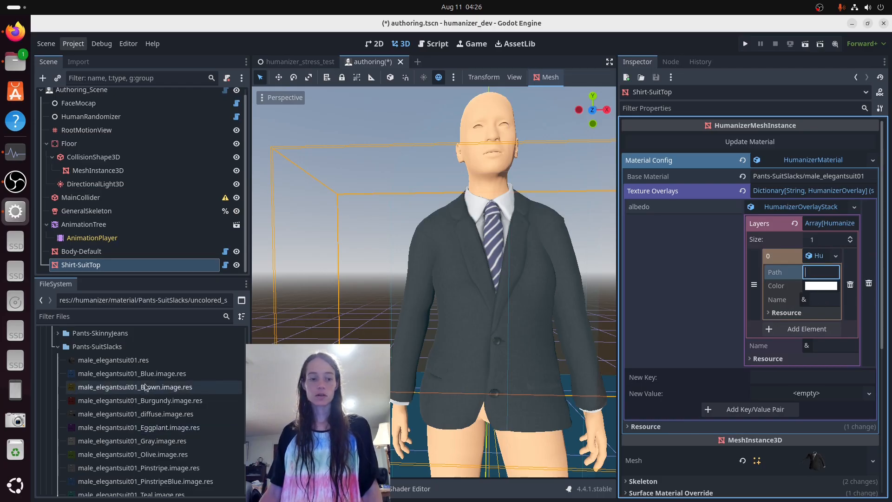
scroll(166, 412, down, 1)
scroll(166, 413, up, 1)
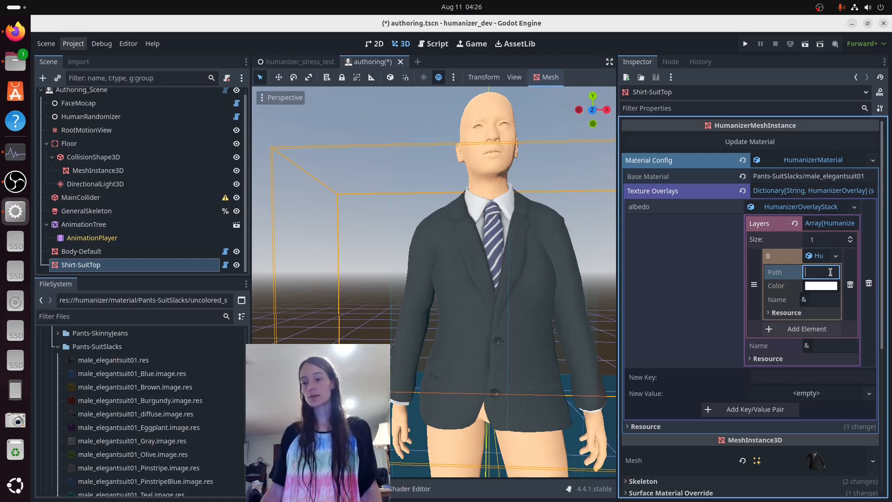
scroll(187, 392, down, 2)
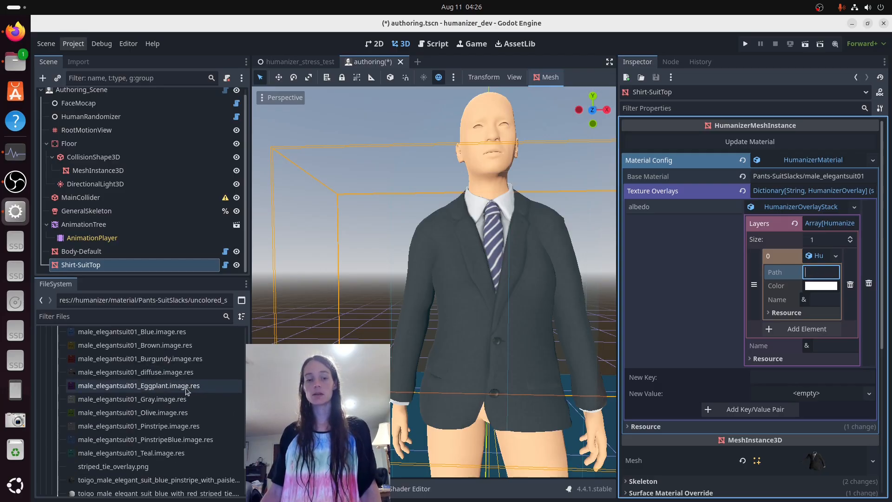
scroll(130, 465, down, 3)
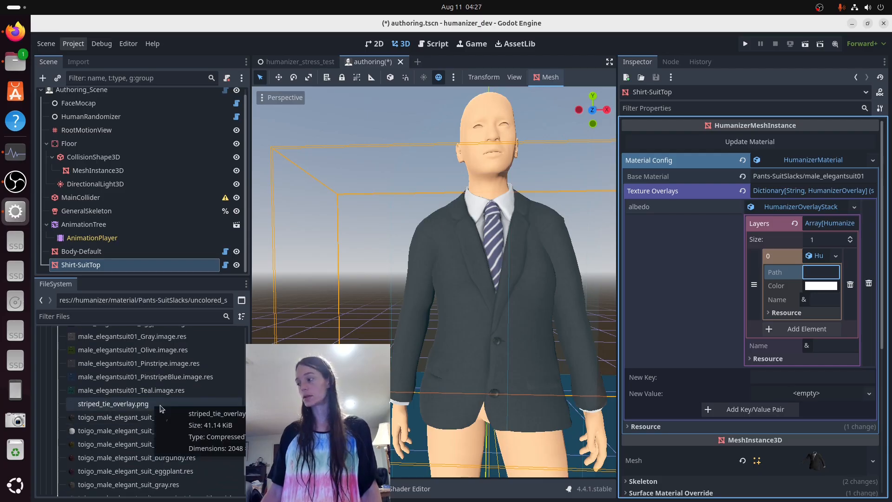
scroll(183, 409, down, 4)
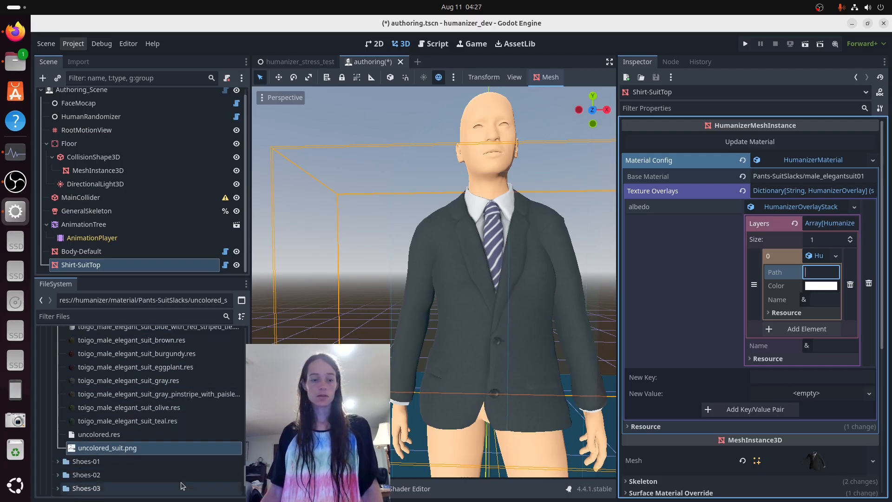
scroll(172, 432, up, 10)
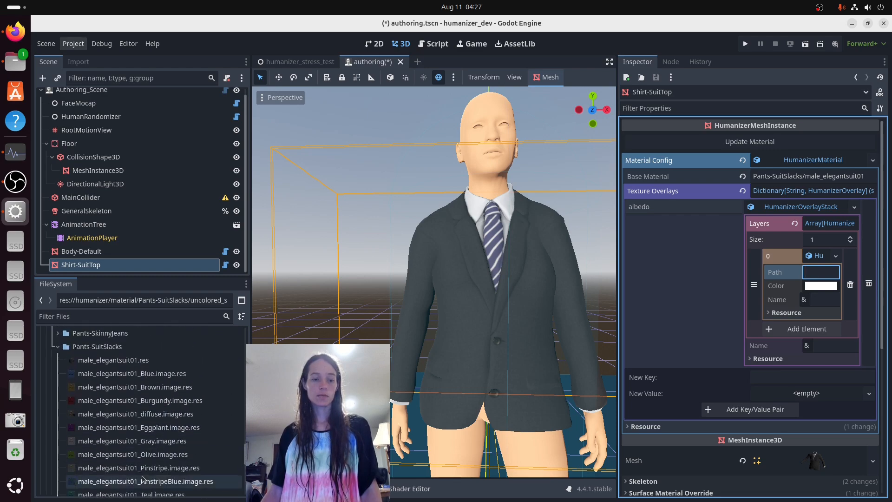
scroll(163, 461, down, 1)
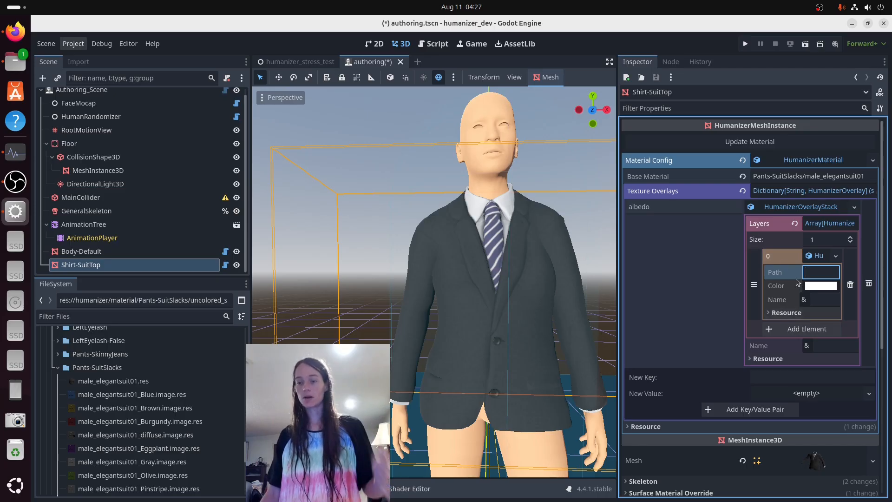
scroll(124, 400, down, 3)
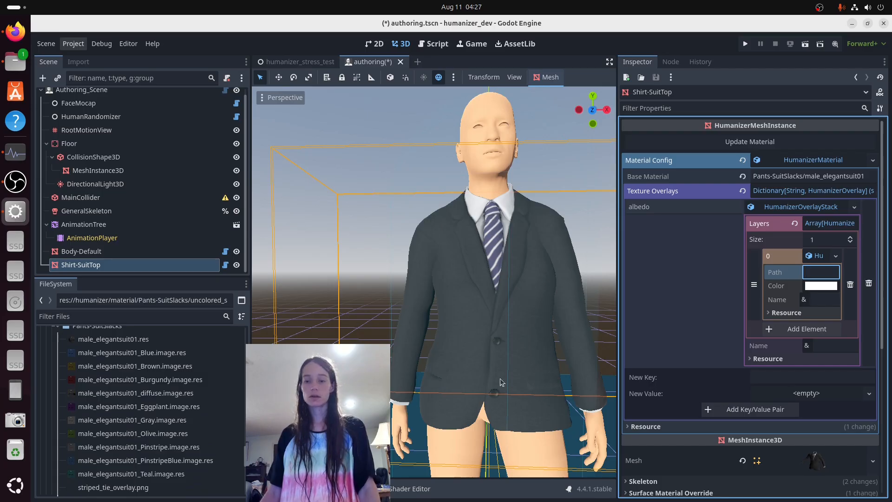
scroll(133, 367, up, 2)
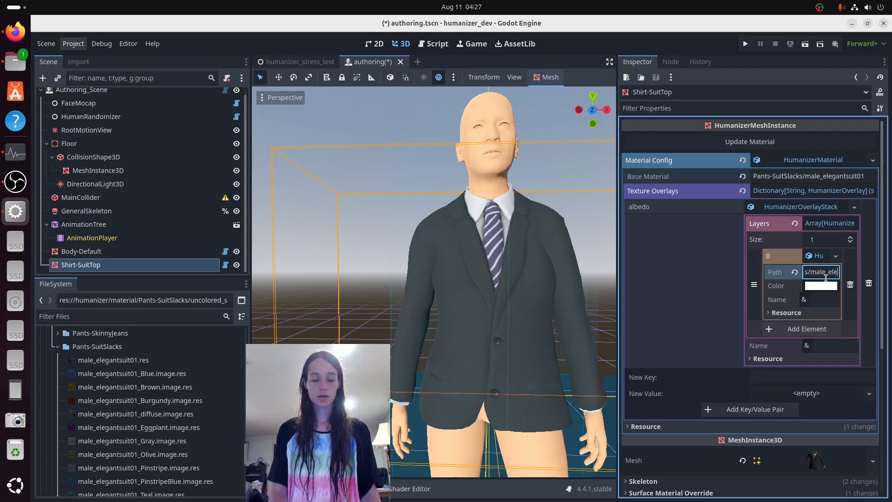
Step: Set the path of albedo layer 0 to the male_elegantsuit01_diffuse image and update the suit top's material
text(tsuit)
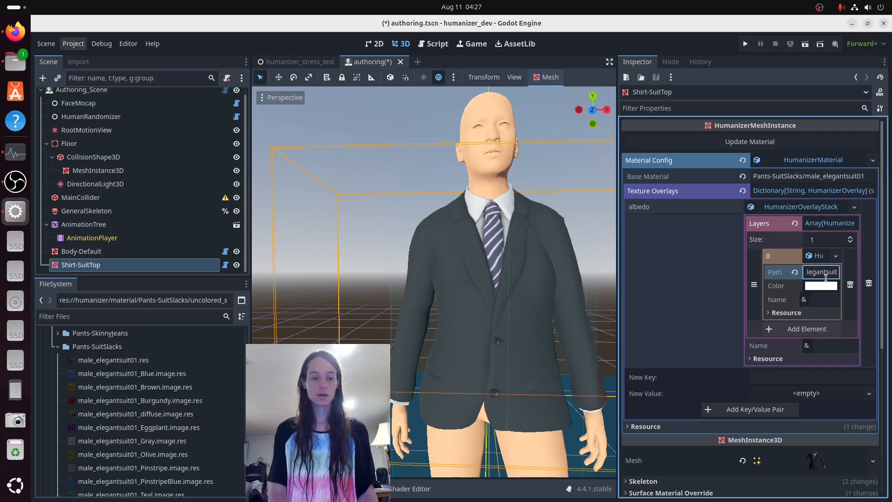
text(01_diffu)
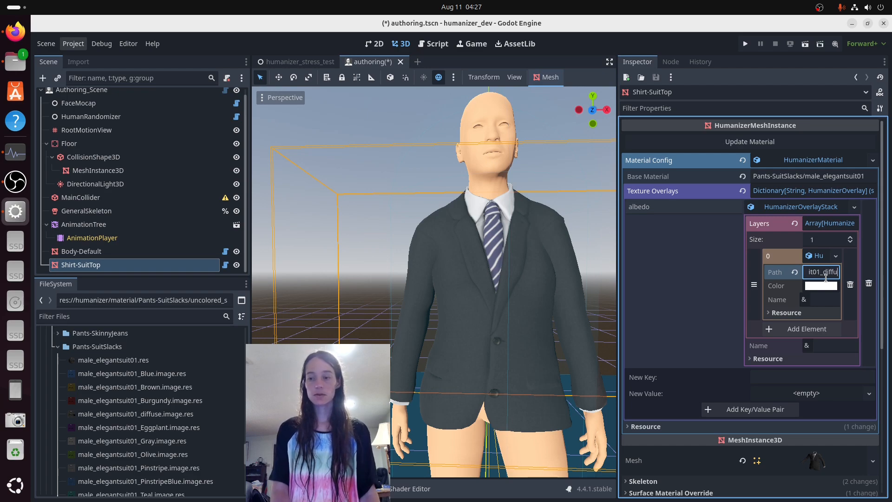
text(se)
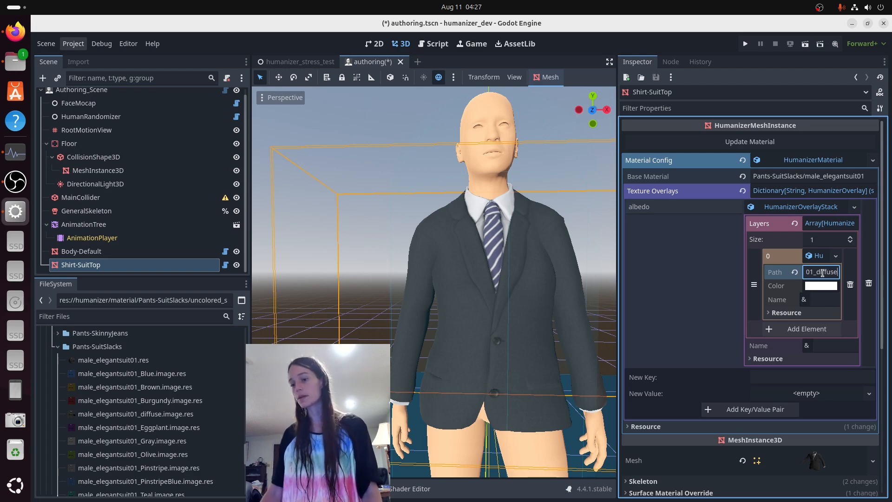
drag(822, 273, 842, 274)
click(814, 275)
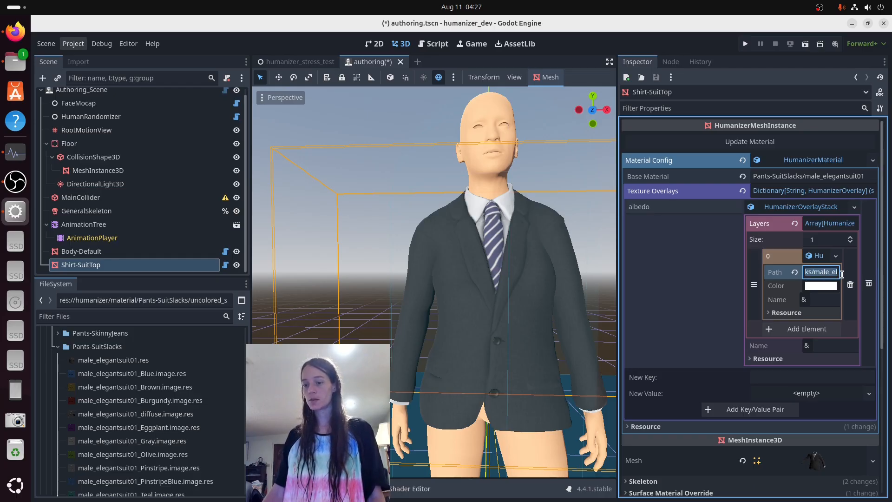
click(834, 273)
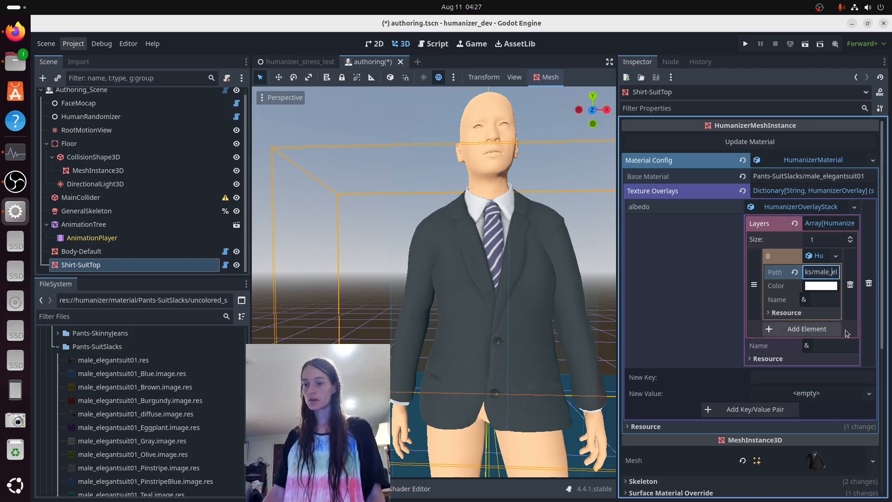
click(724, 143)
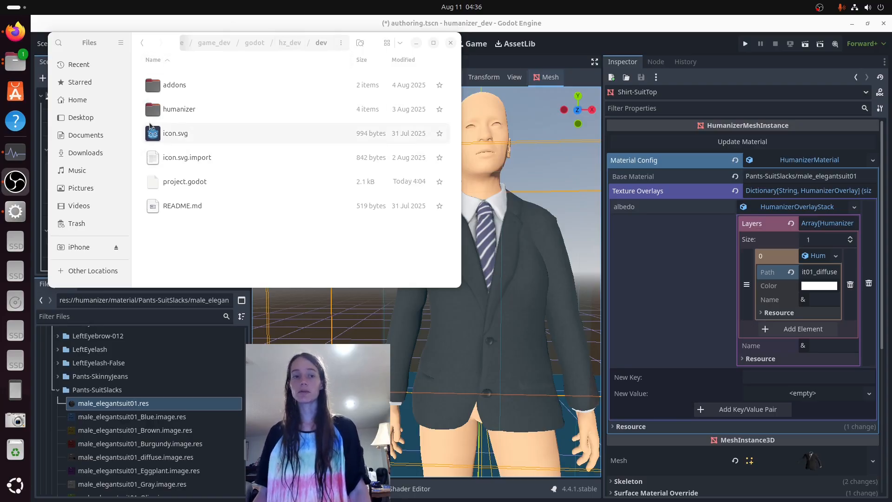
Step: Open the project's humanizer/material/Pants-SuitSlacks folder in the Files window to view the suit's texture files
double_click(194, 112)
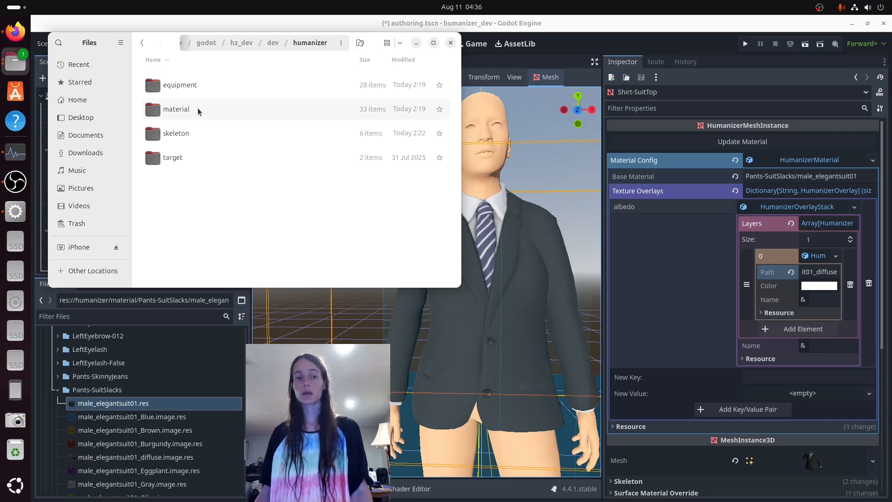
double_click(198, 111)
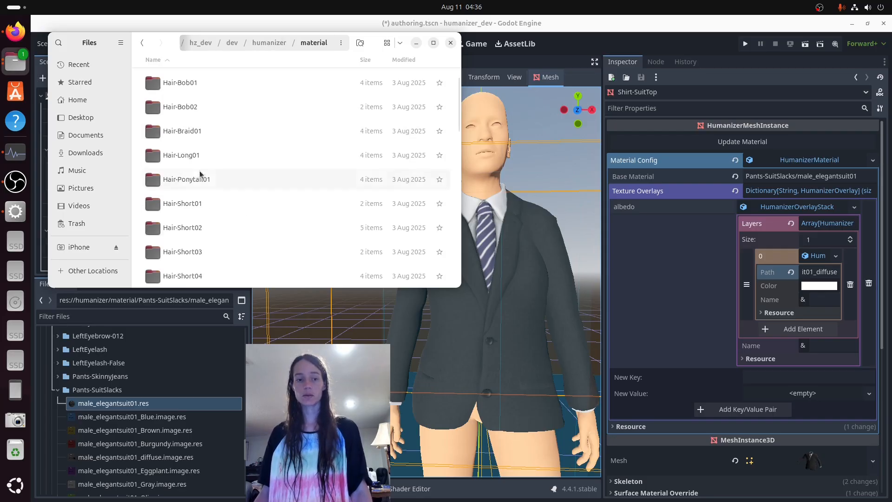
scroll(200, 175, down, 20)
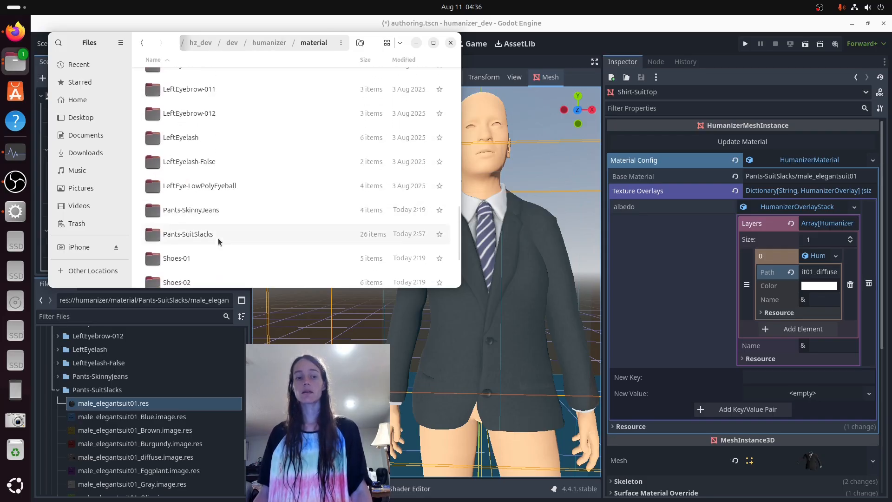
scroll(220, 235, down, 2)
click(202, 182)
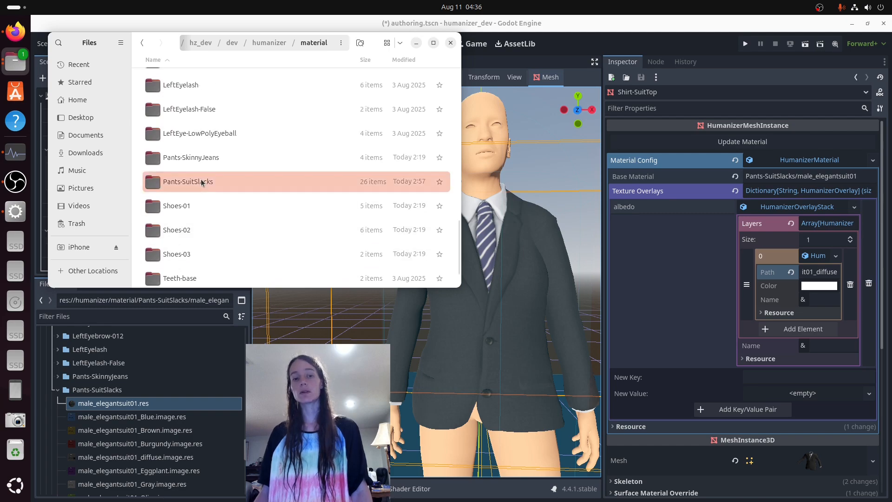
double_click(202, 182)
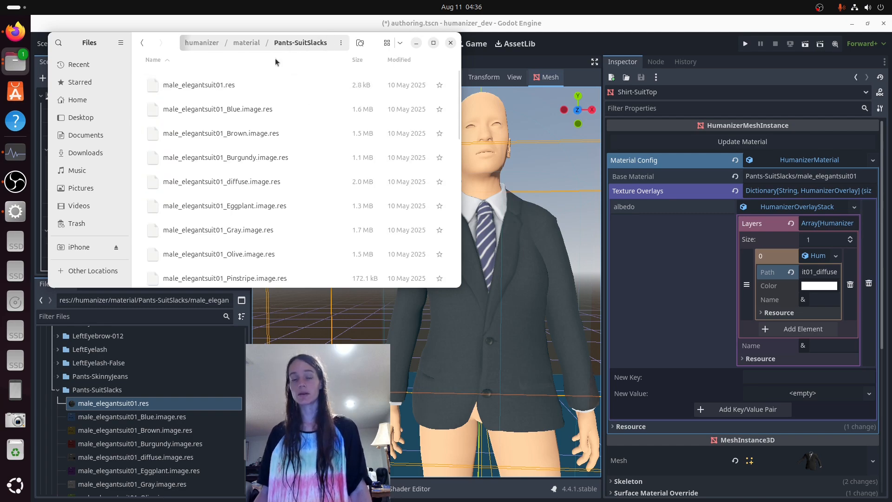
Step: Find uncolored_suit.png in the Pants-SuitSlacks folder, view the image, and return to the Godot editor
scroll(285, 223, down, 5)
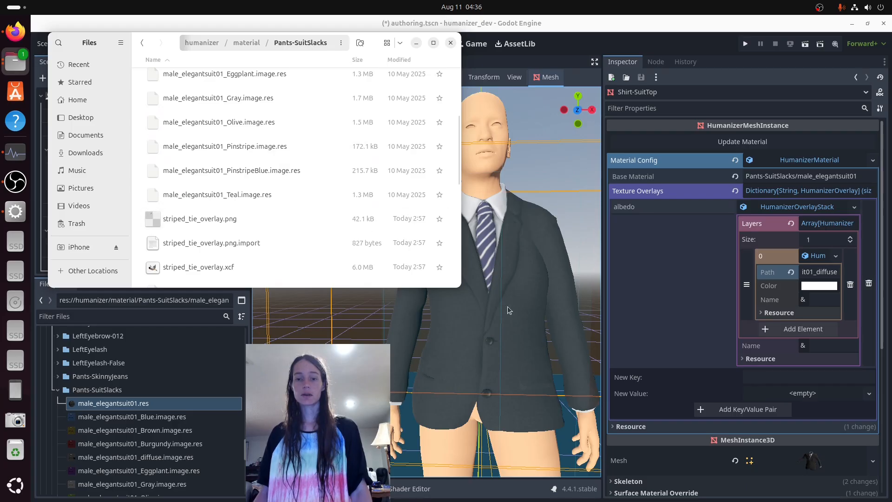
scroll(217, 214, down, 8)
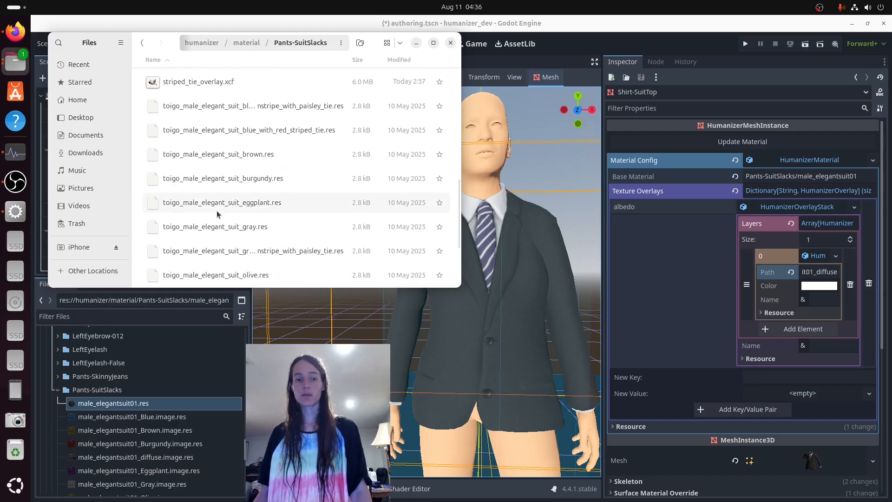
scroll(272, 188, down, 3)
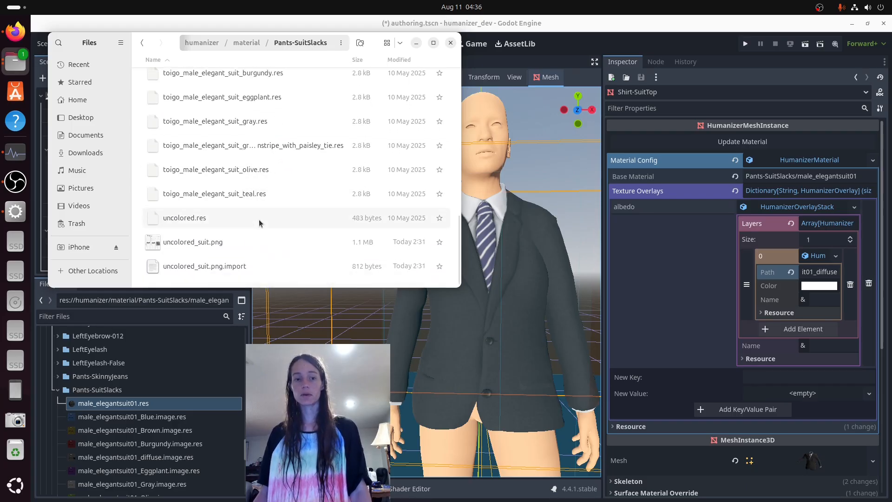
scroll(261, 204, up, 3)
scroll(267, 193, down, 3)
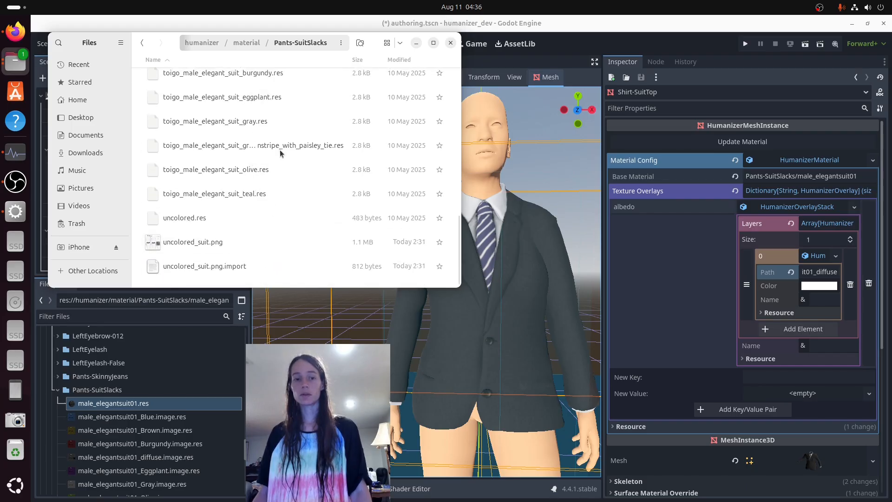
double_click(217, 249)
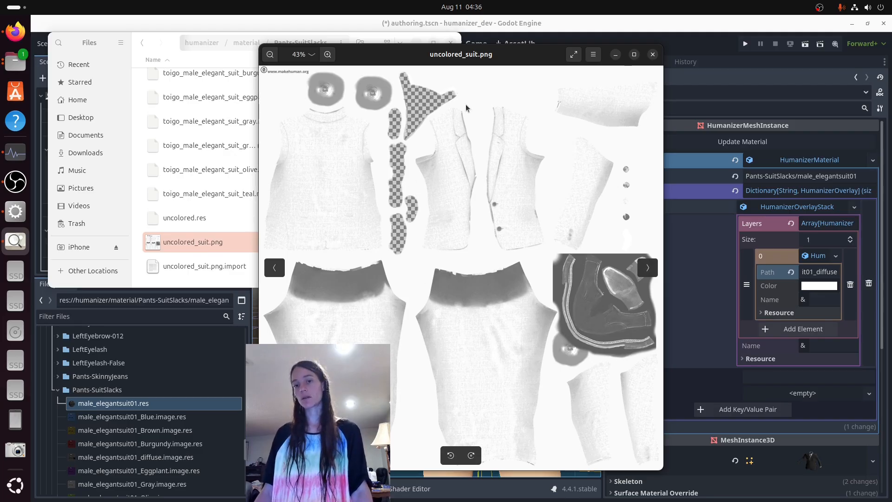
click(653, 55)
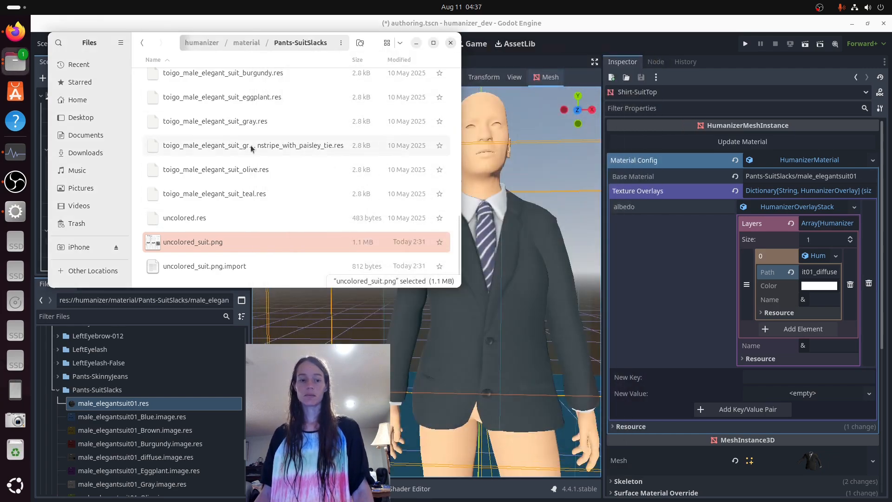
click(189, 406)
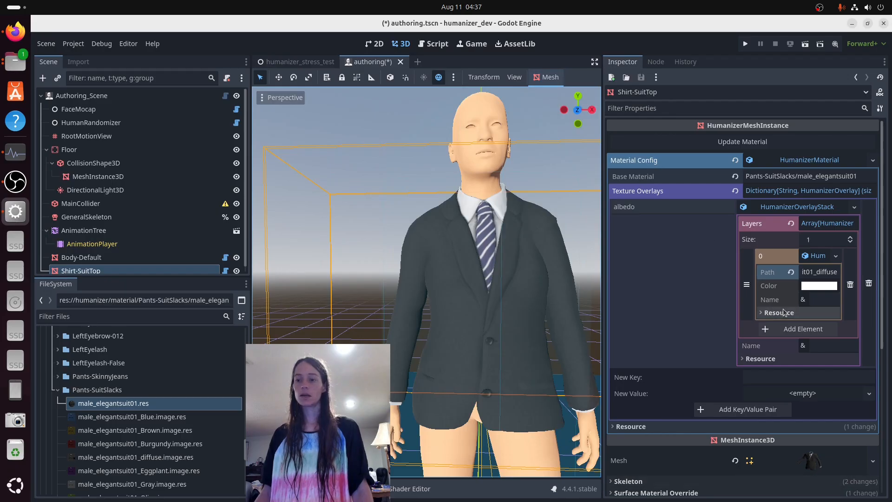
Step: Add a second layer to the albedo overlay stack as a new HumanizerOverlayImage and expand its properties
click(803, 333)
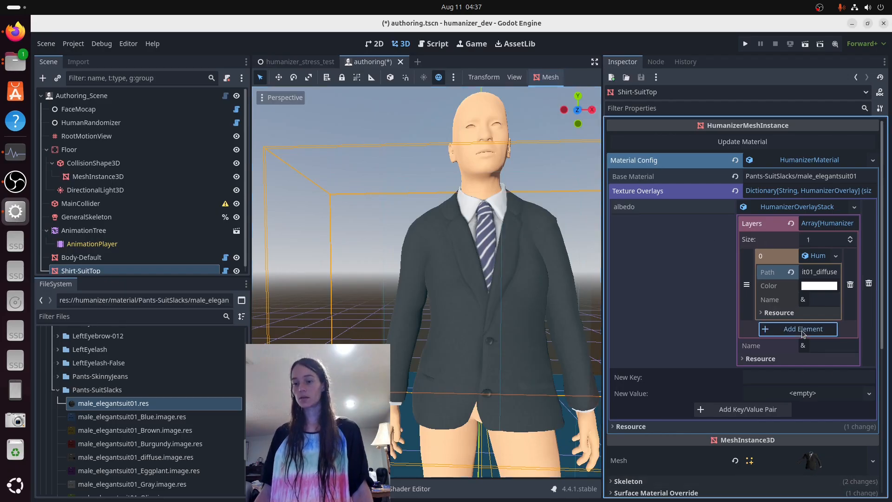
click(836, 329)
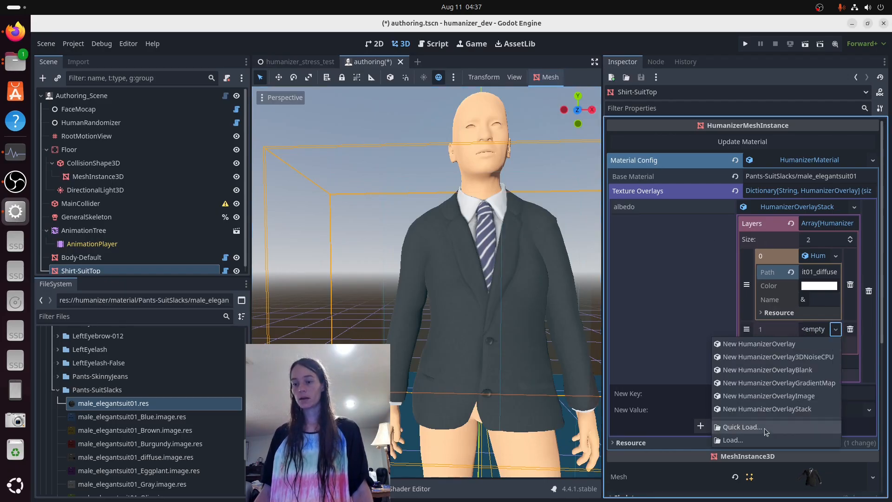
click(768, 397)
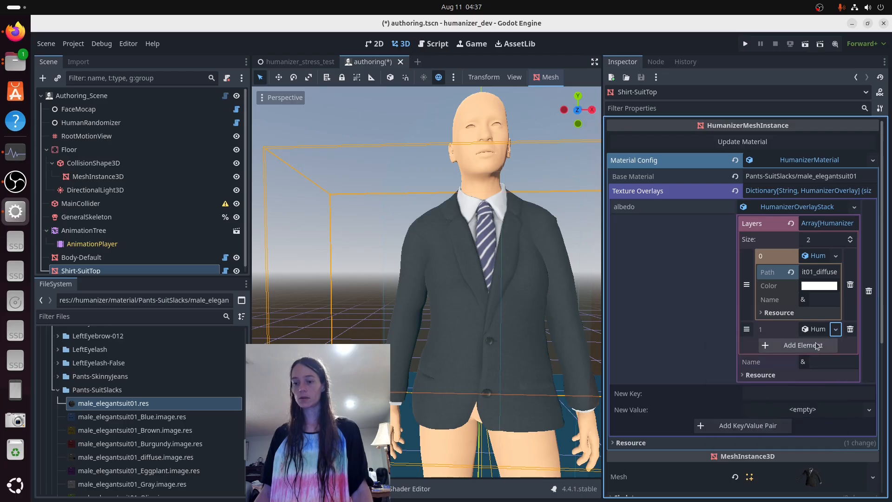
click(813, 329)
Step: Set the path of albedo layer 1 to the uncolored_suit image in Pants-SuitSlacks and update the suit top's material
click(819, 346)
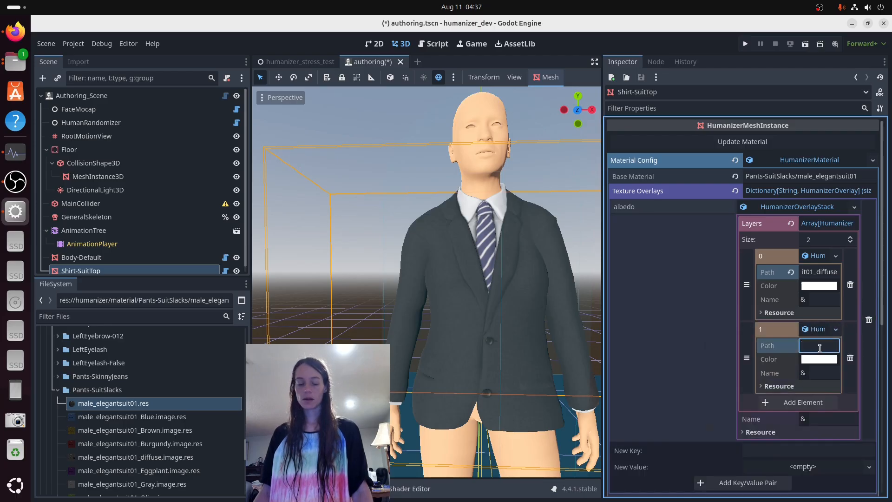
key(ctrl+v)
double_click(825, 346)
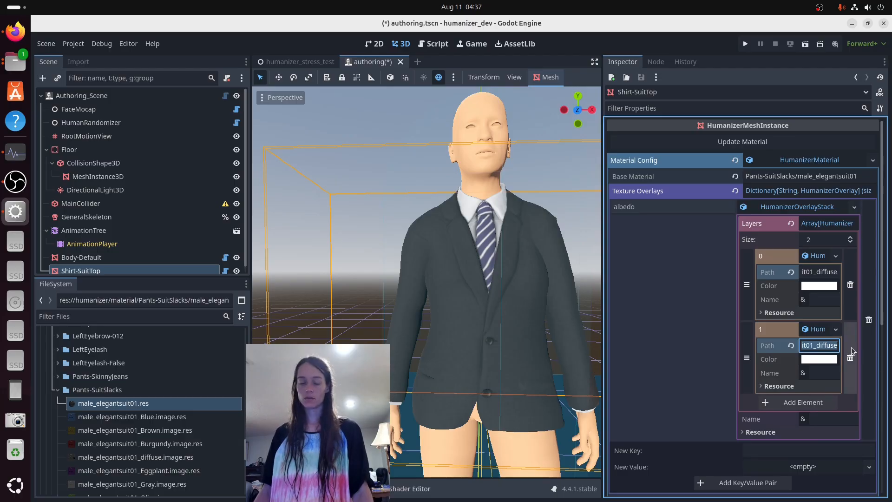
text(un)
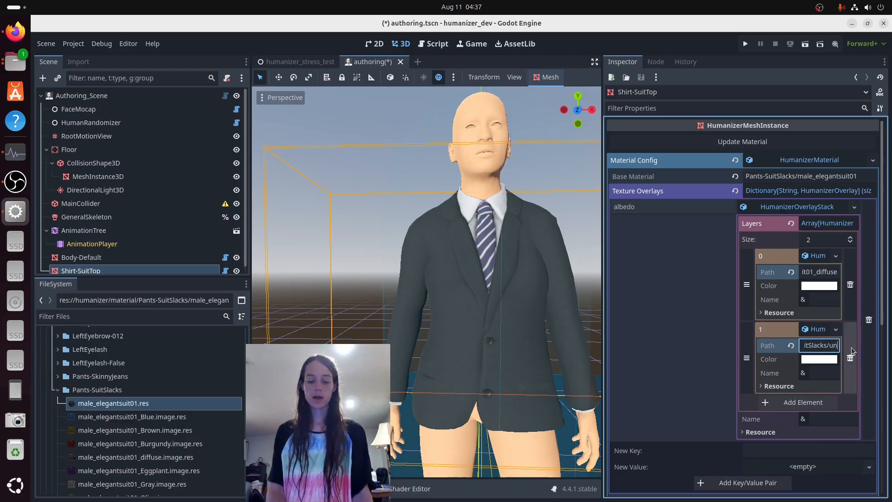
text(colored_)
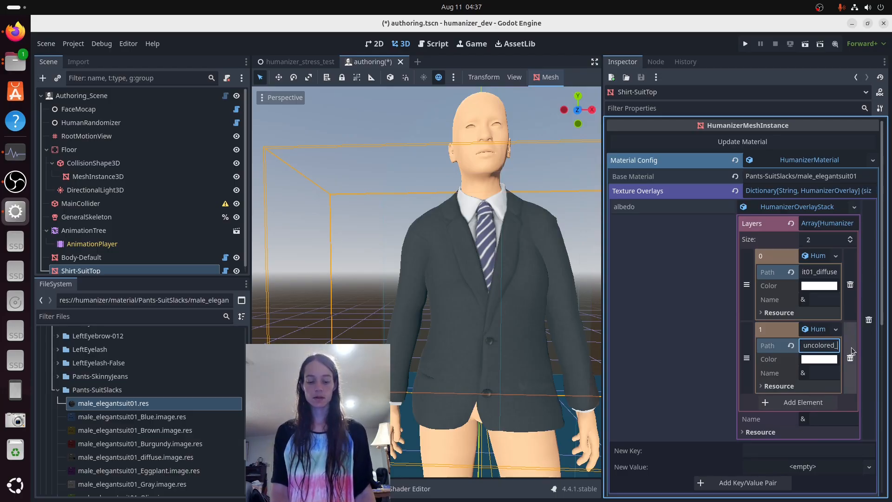
text(suit)
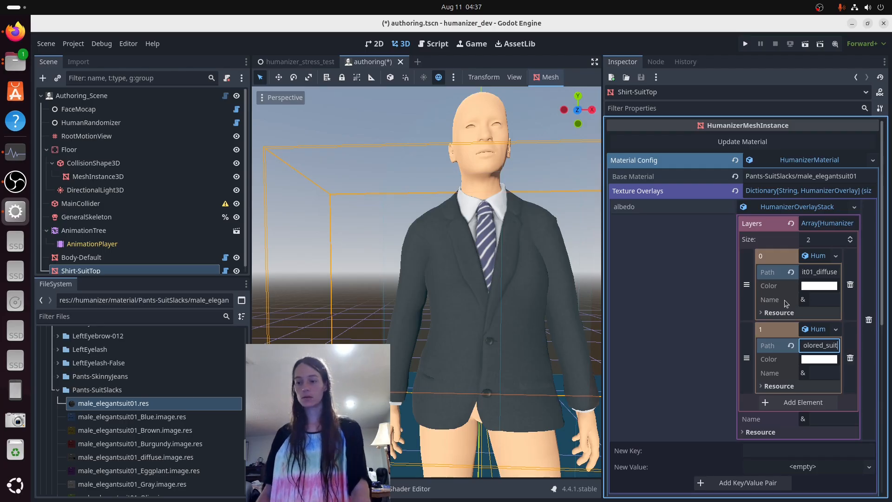
click(727, 141)
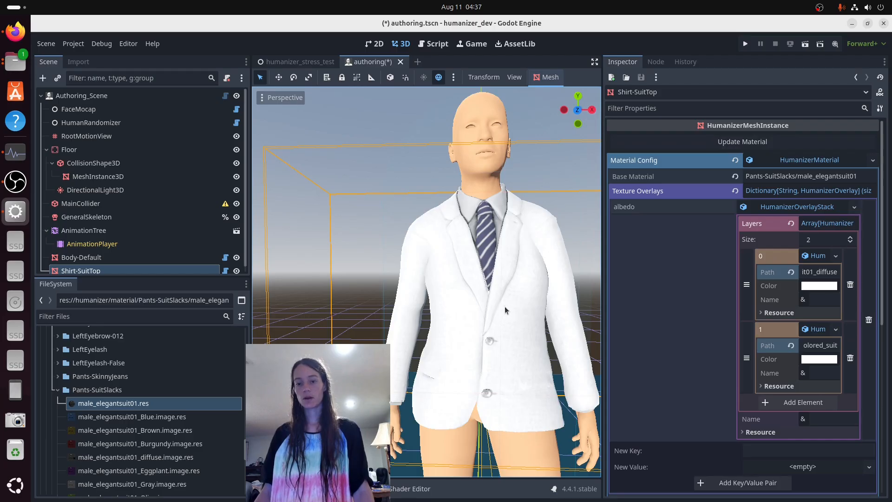
middle_drag(504, 305, 492, 359)
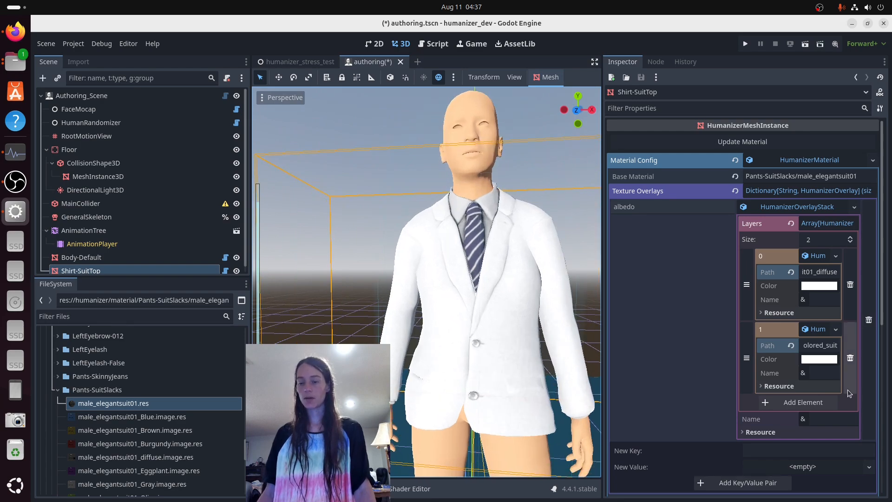
Step: Set the color of albedo layer 1 to pink (ff80ff), update the material, and inspect the suit from several angles
click(823, 362)
click(824, 362)
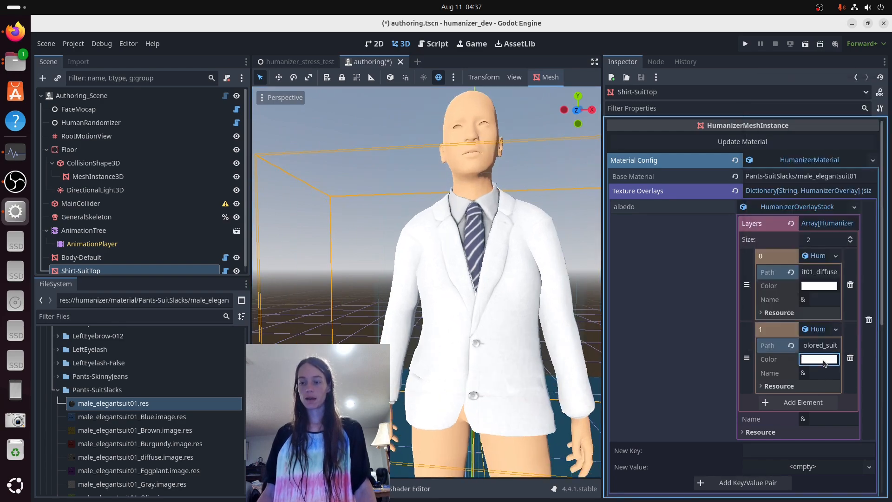
click(823, 361)
click(798, 254)
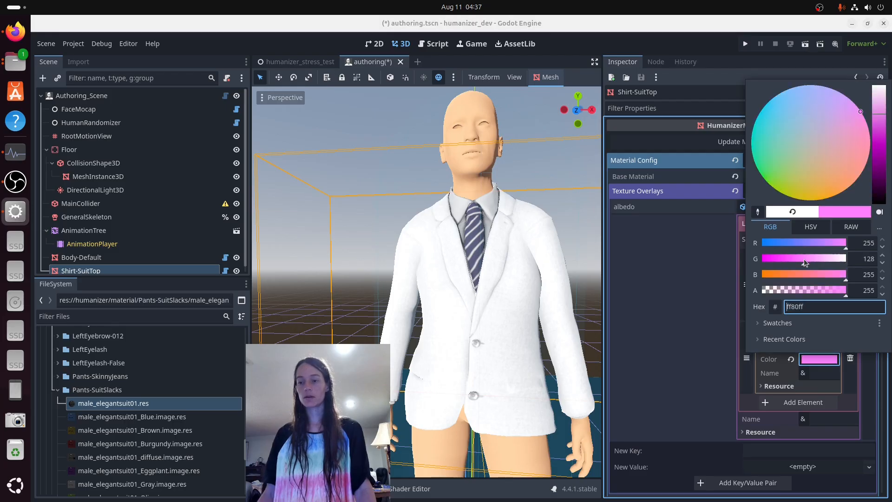
click(707, 144)
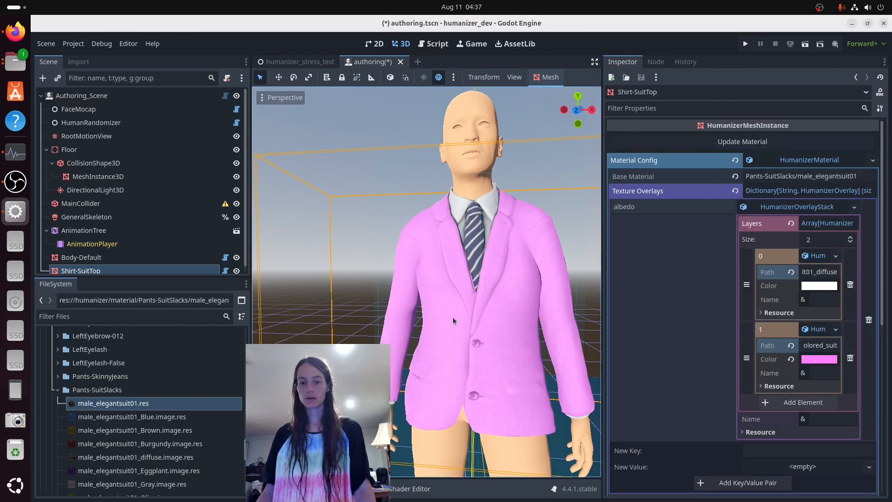
scroll(484, 411, up, 3)
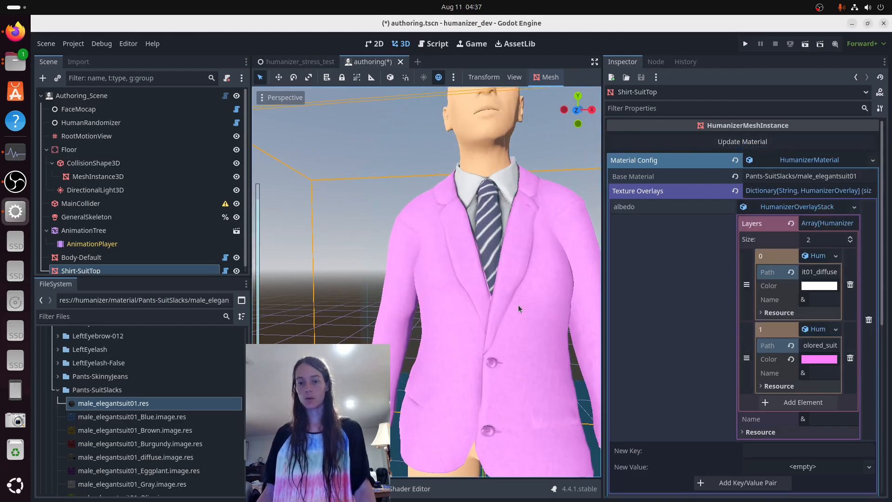
middle_drag(470, 367, 546, 356)
middle_drag(507, 316, 538, 303)
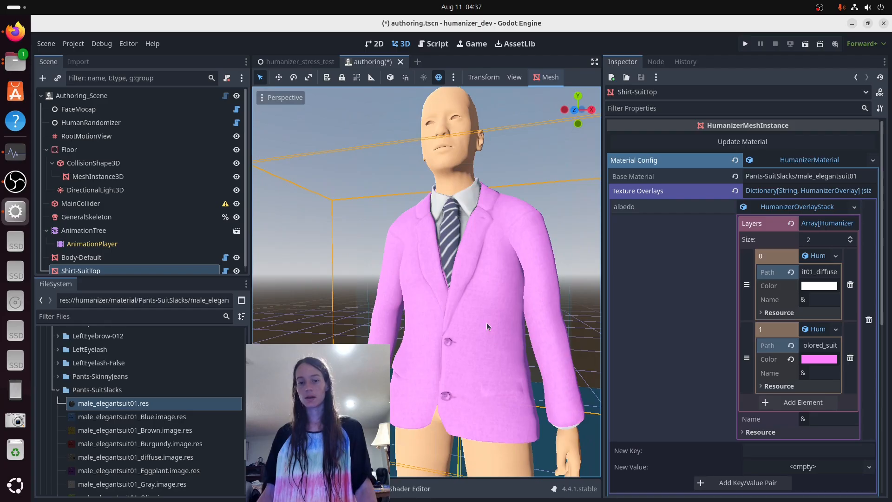
middle_drag(486, 323, 525, 302)
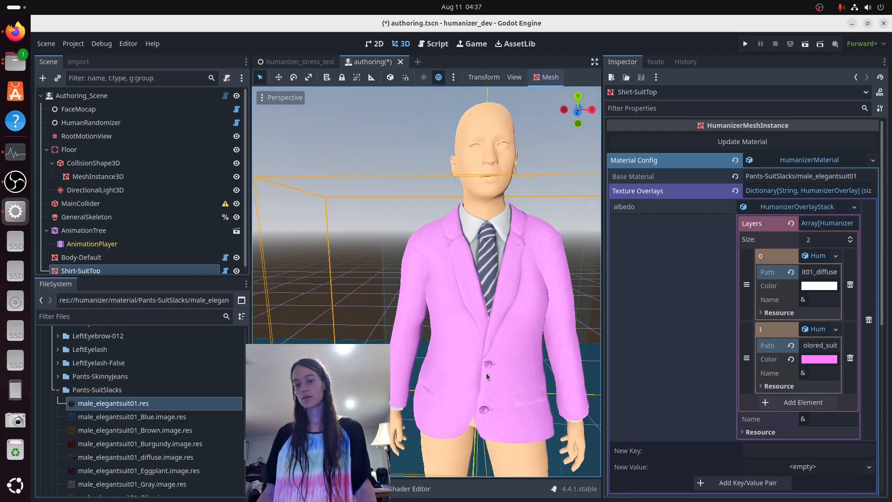
Step: Recolor albedo layer 1 to blue (5280ff) and update the suit top's material
click(819, 359)
drag(799, 240, 788, 242)
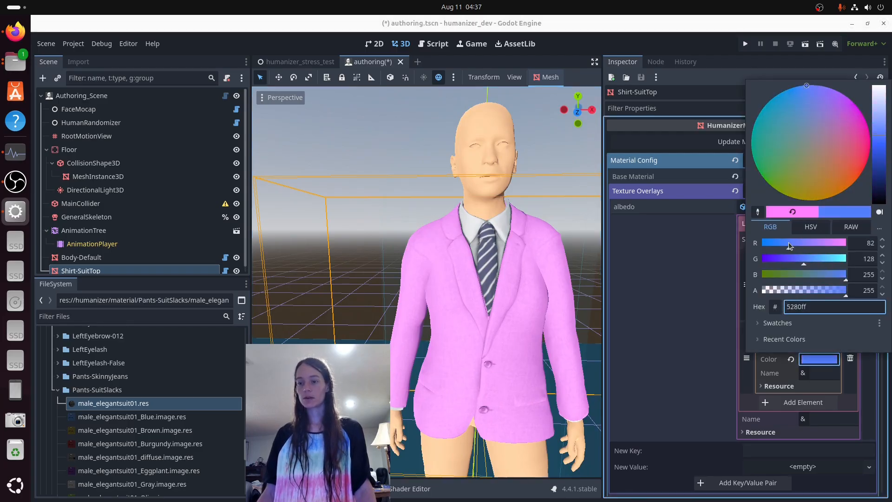
click(696, 255)
click(738, 145)
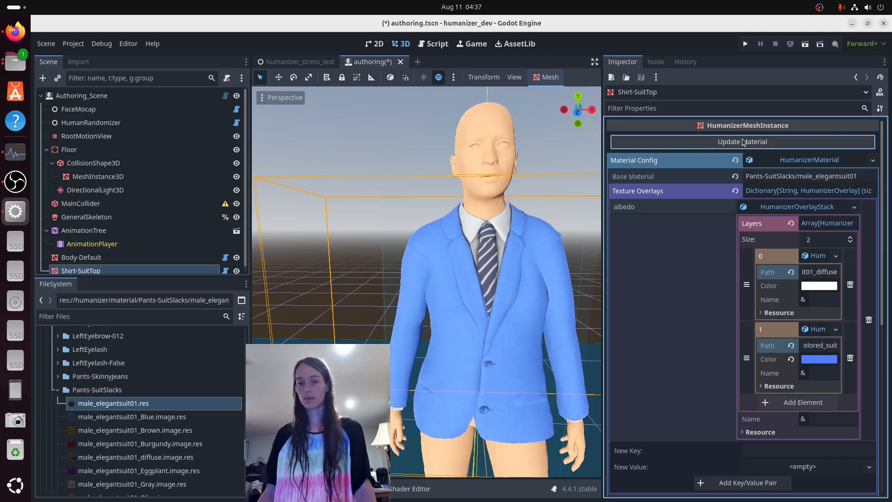
Step: Recolor albedo layer 1 to a pinkish red (ff0845) and update the suit top's material
click(814, 361)
mouse_move(858, 179)
mouse_down()
mouse_move(861, 161)
mouse_move(862, 169)
mouse_up()
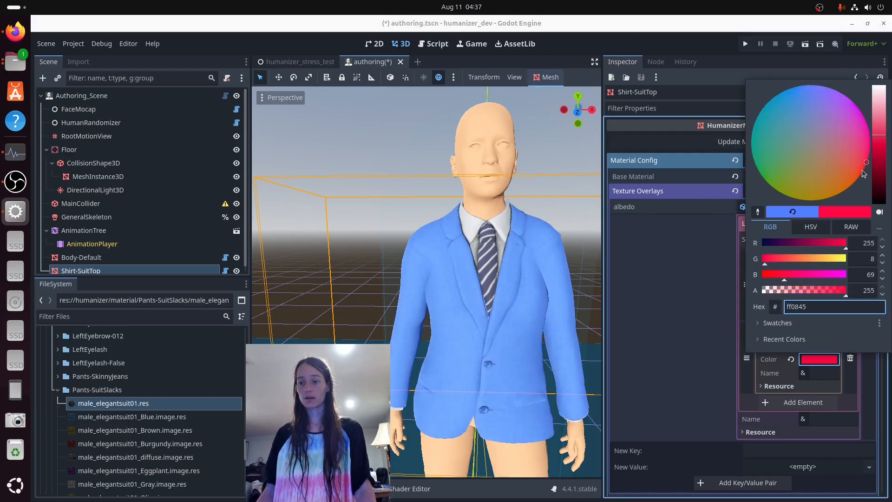
click(653, 272)
click(703, 144)
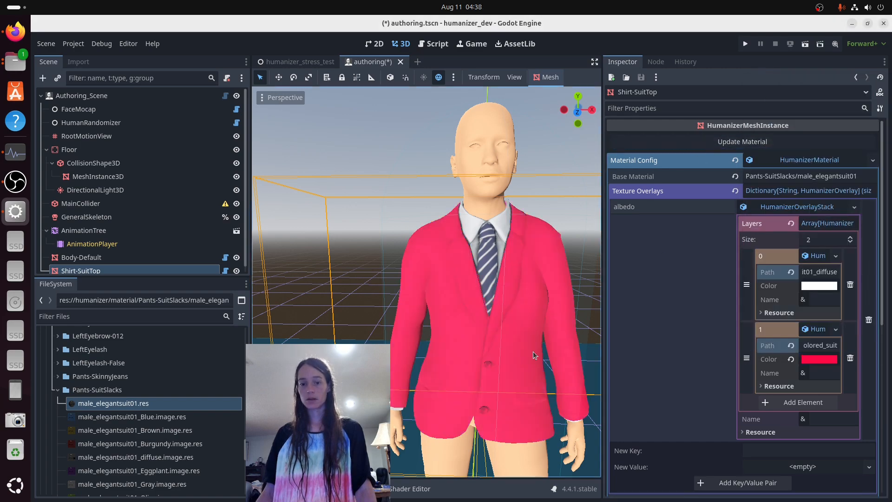
Step: Raise the green channel of albedo layer 1's color to 183 for a yellow-orange tint and update the material
click(817, 364)
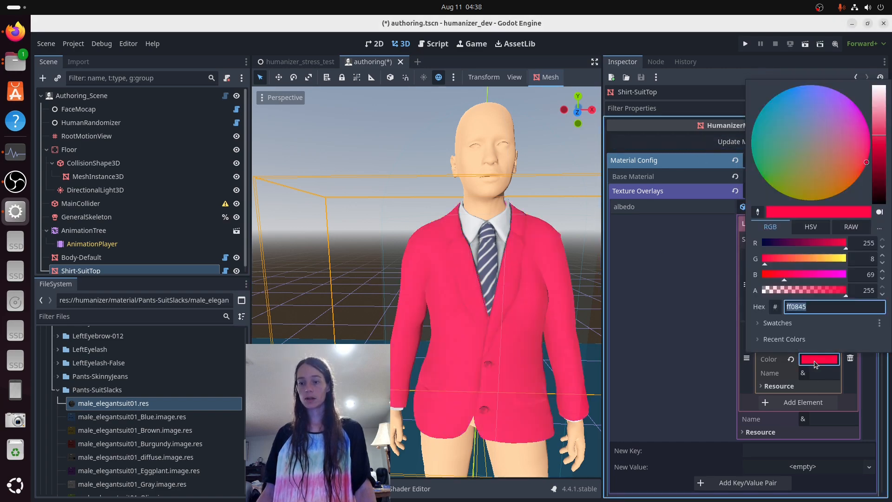
click(822, 259)
click(693, 144)
click(693, 143)
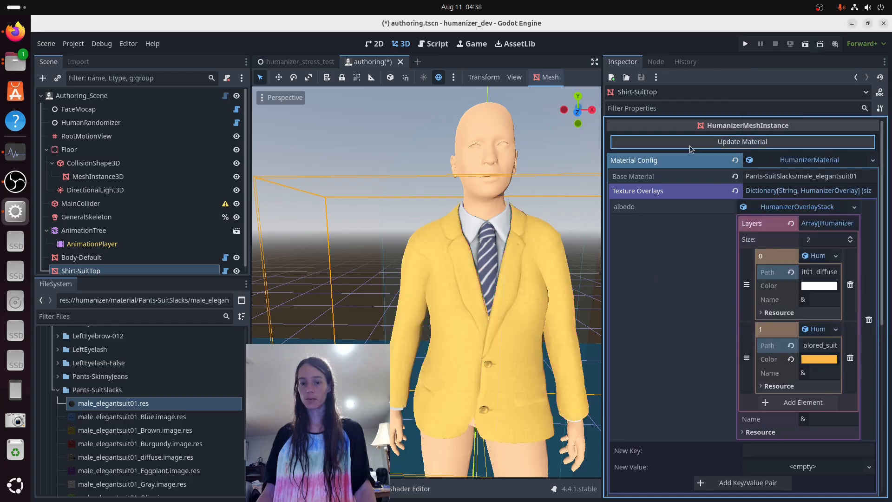
middle_drag(500, 346, 493, 330)
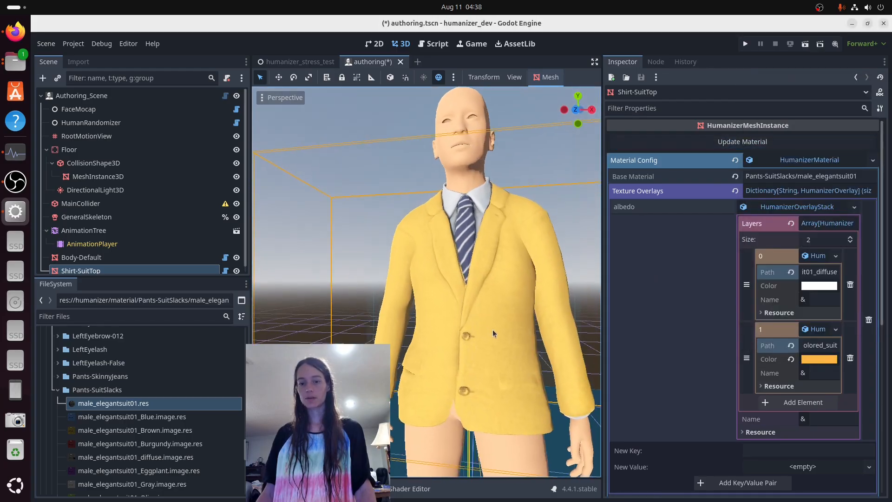
Step: Lower the red channel of albedo layer 1's color to make the jacket green and update the material
click(818, 362)
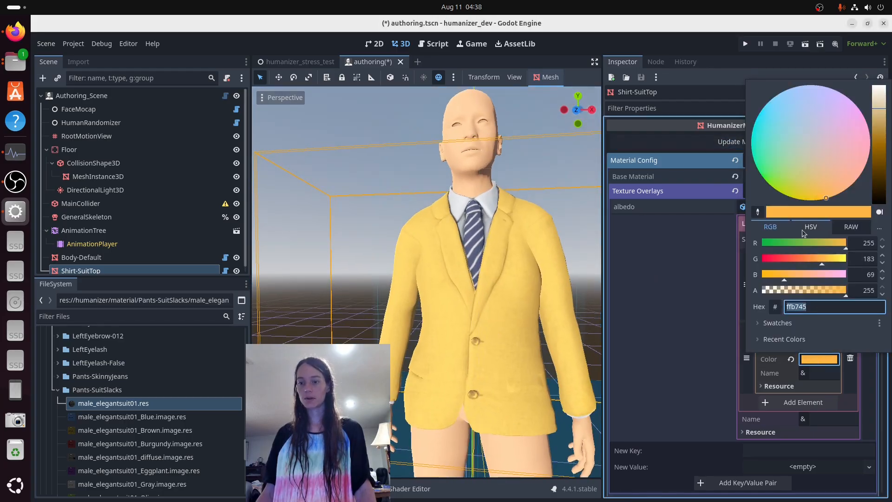
click(807, 244)
click(707, 144)
click(707, 143)
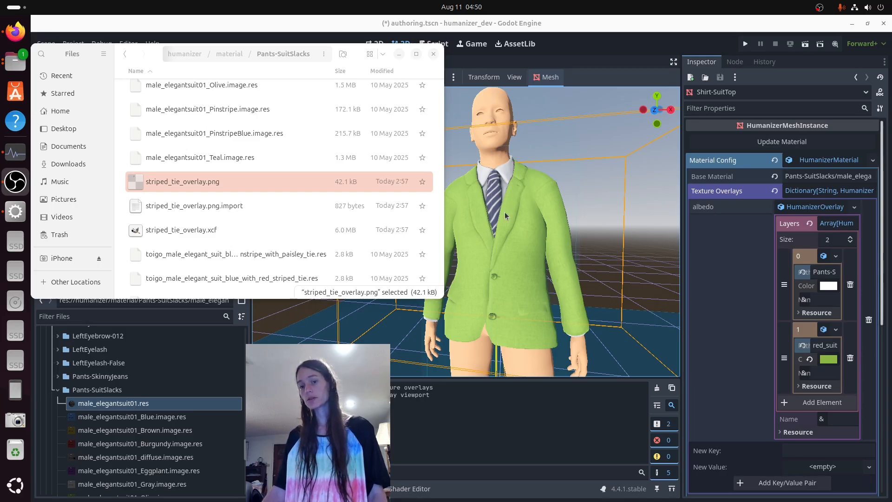
Step: View the striped_tie_overlay.png texture from the Pants-SuitSlacks folder and return to the Godot editor
double_click(176, 182)
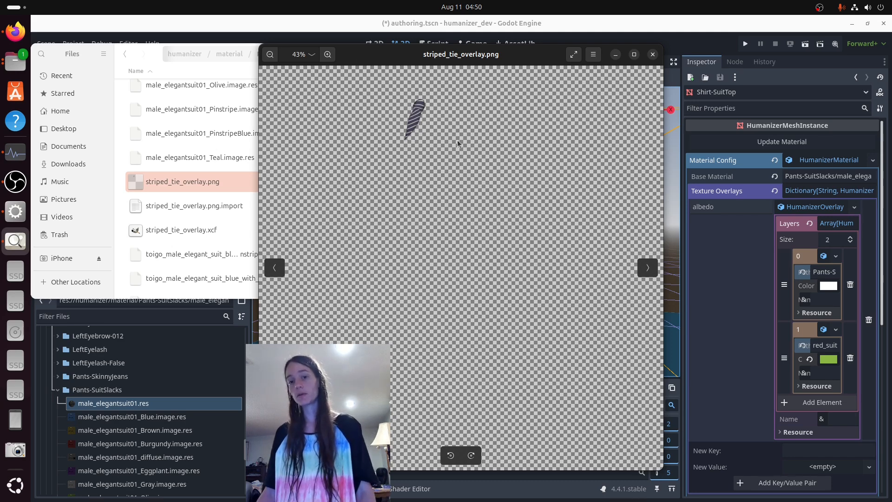
click(653, 55)
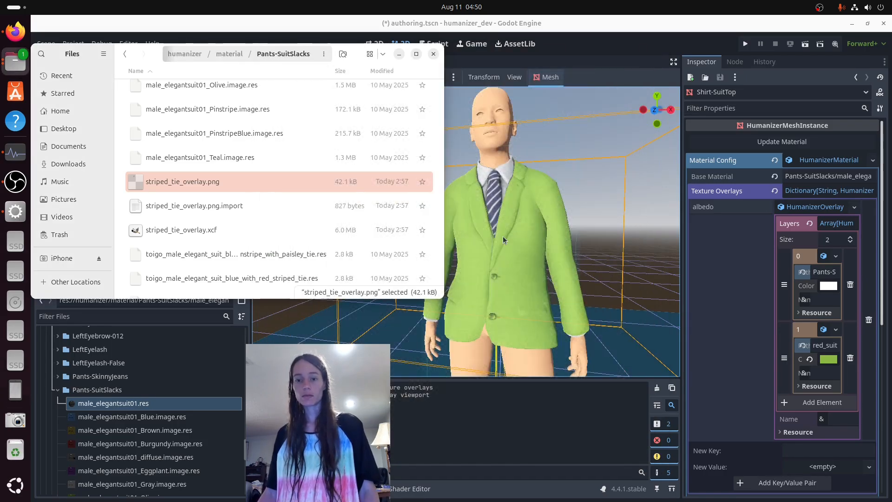
click(503, 236)
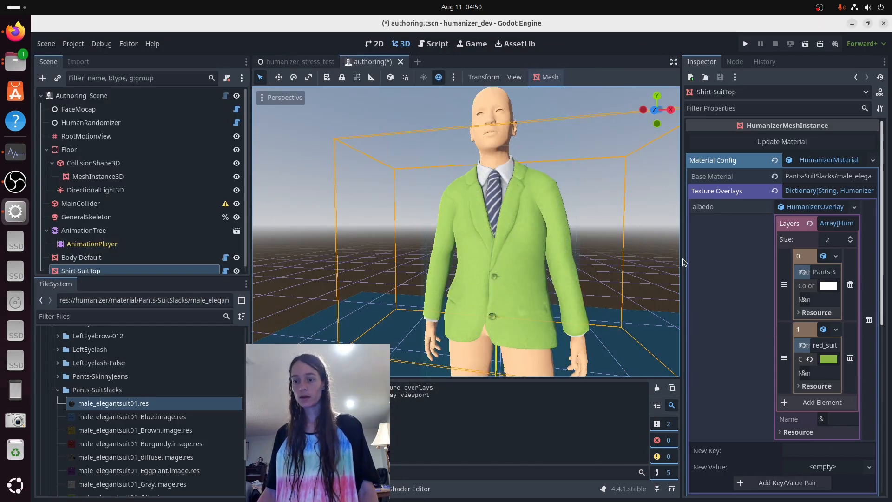
Step: Widen the Inspector and add a third layer to the albedo overlay stack as a new HumanizerOverlayImage
drag(681, 259, 605, 259)
click(808, 402)
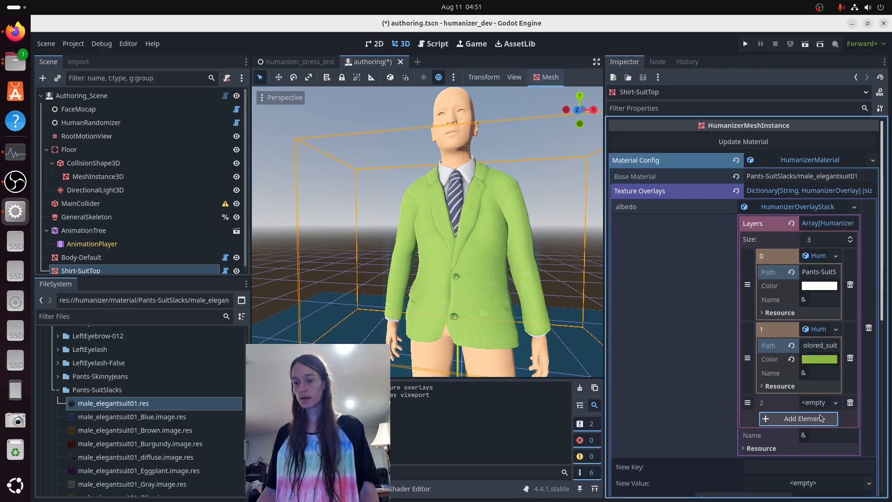
click(818, 402)
click(794, 450)
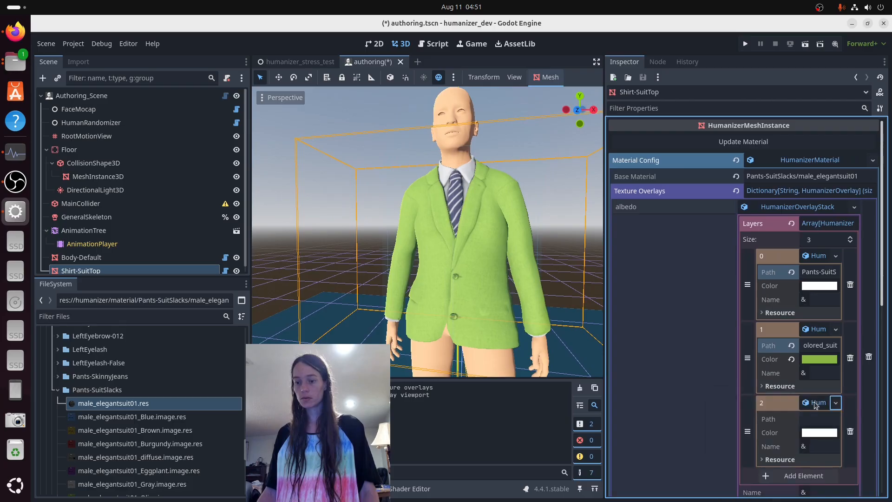
Step: Set the path of albedo layer 2 to Pants-SuitSlacks/striped_tie_overlay
click(817, 420)
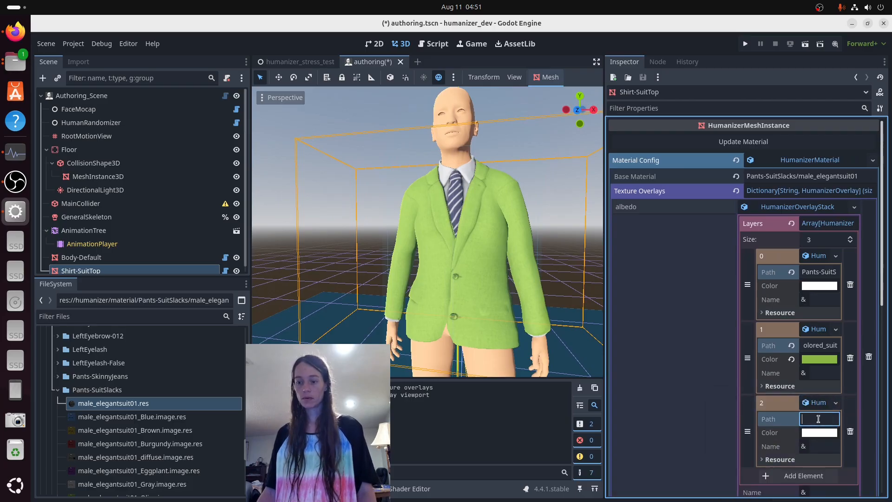
text(Pants-SuitSlacks/male_elegantsuit01_diffuse)
drag(822, 421, 848, 420)
double_click(829, 420)
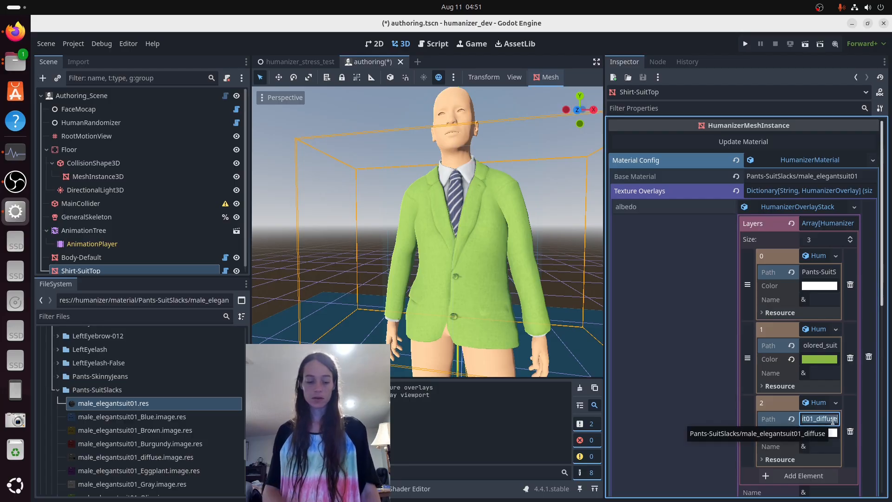
text(striped_tie_overla)
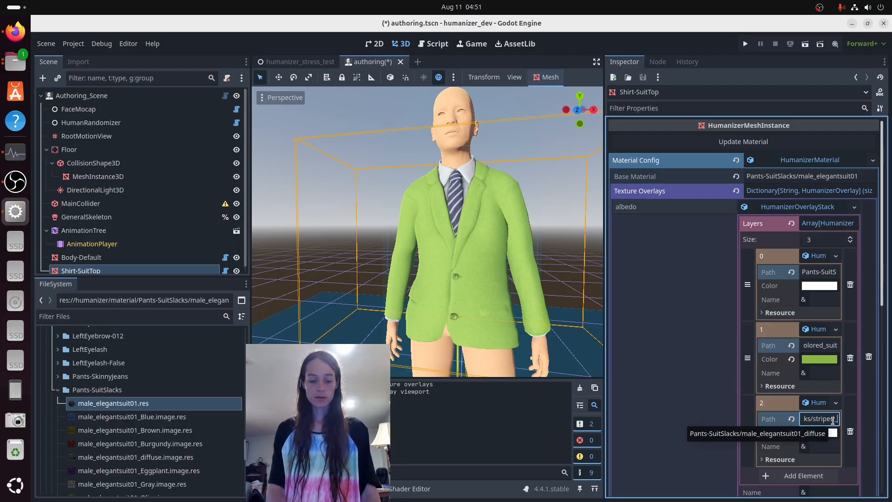
text(y)
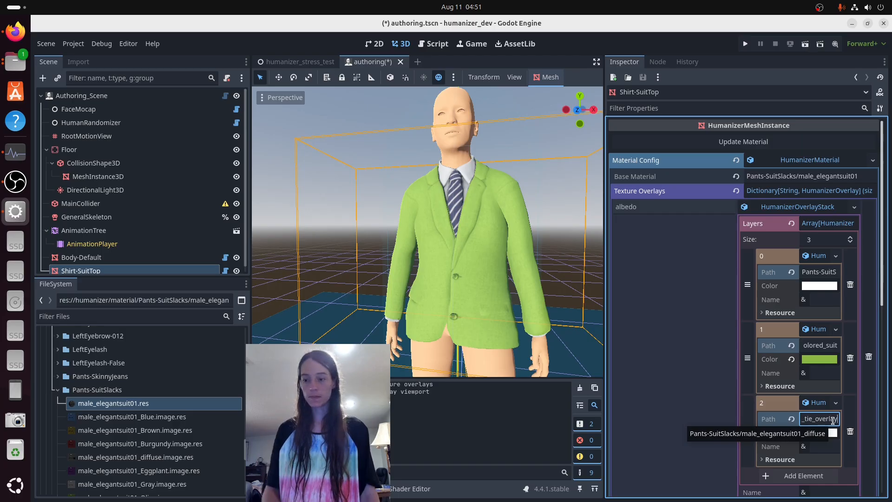
Step: Lower the red channel of albedo layer 2's color to 86 for a cyan tie tint and update the material
click(820, 432)
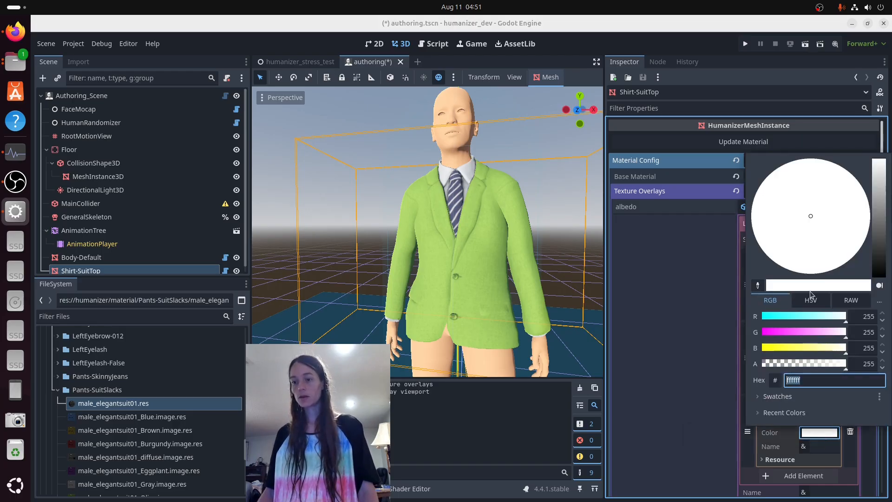
click(790, 317)
click(711, 386)
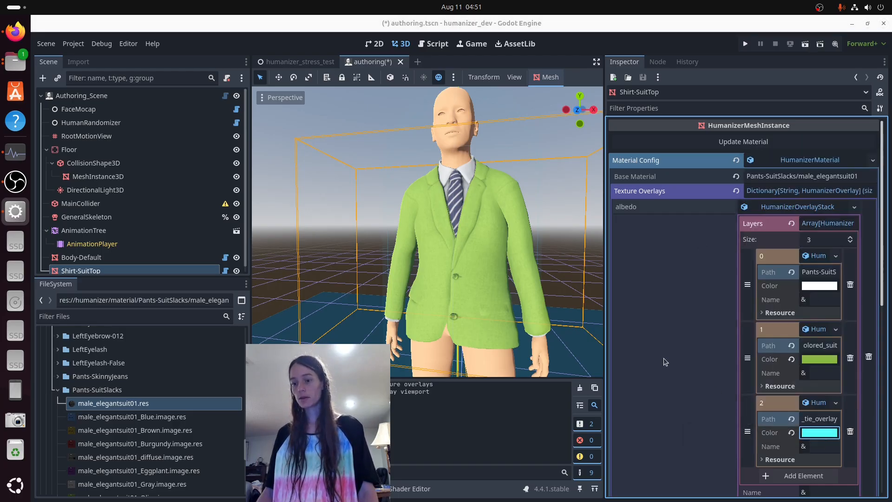
click(688, 141)
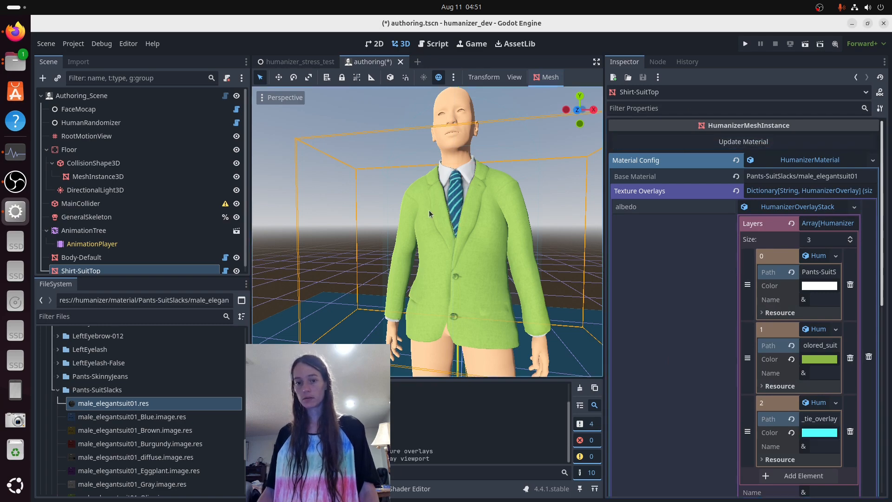
Step: Lower the green channel of albedo layer 2's color to turn the tie blue and update the material
scroll(465, 211, up, 5)
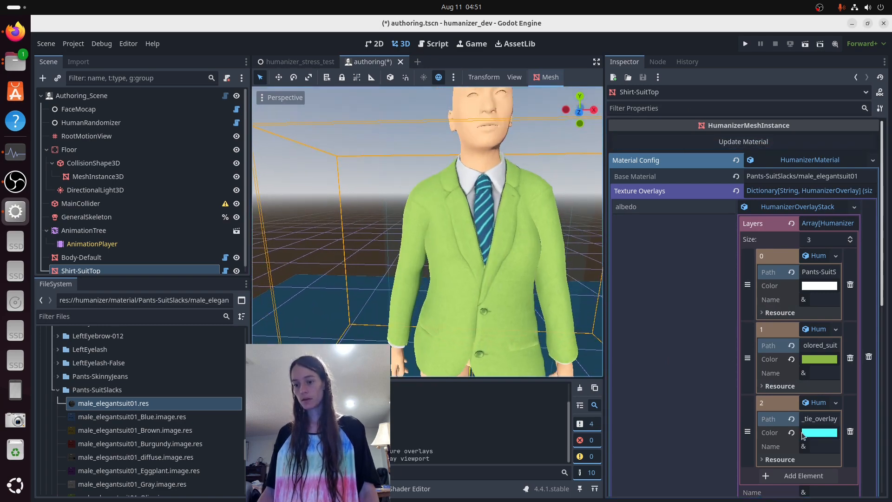
click(836, 432)
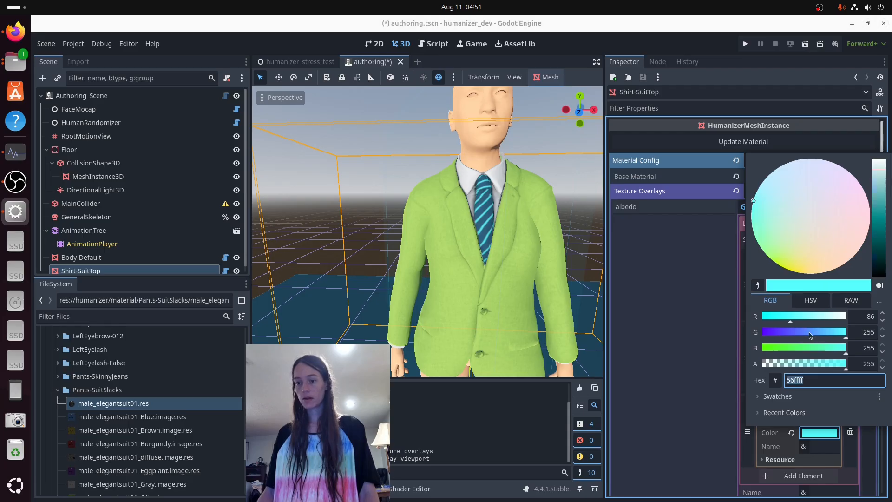
click(809, 332)
click(744, 141)
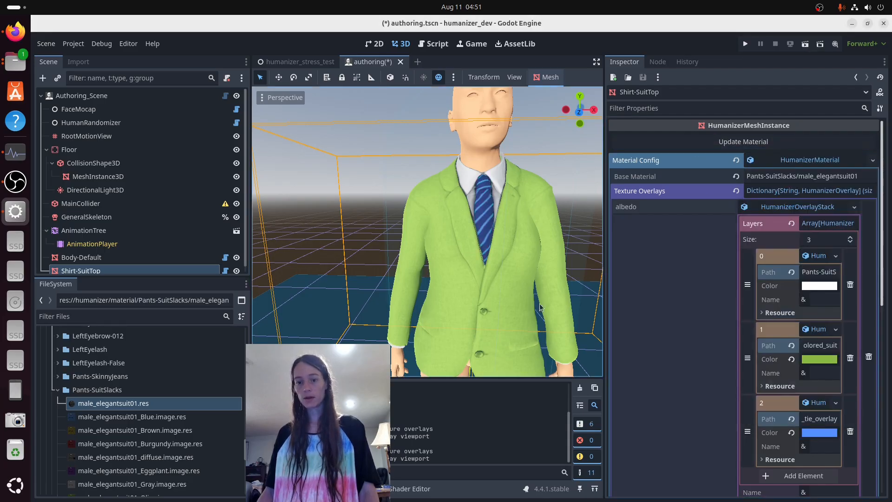
Step: Pick a light pink (ff7cd7) for albedo layer 2's color and update the material
click(814, 434)
drag(864, 206, 867, 196)
click(879, 191)
click(742, 143)
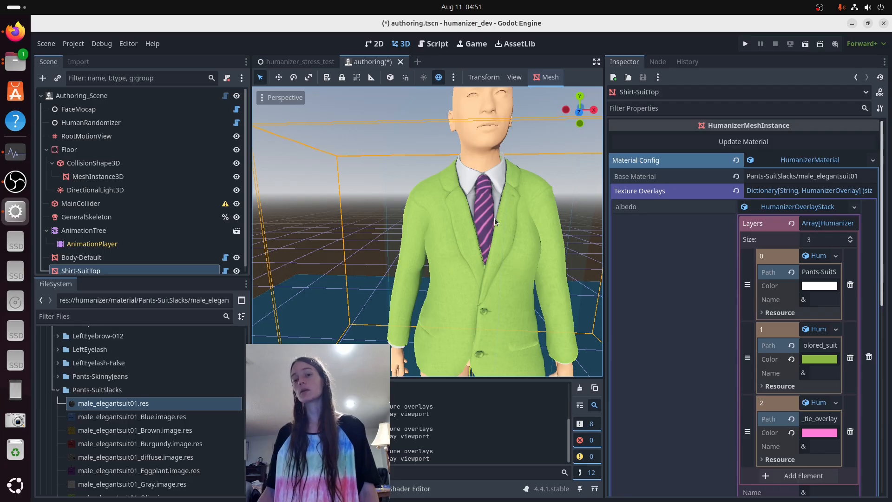
Step: Lower the red channel of albedo layer 2's color to 38 for a medium blue tie tint (267cd7) and update the material
click(829, 433)
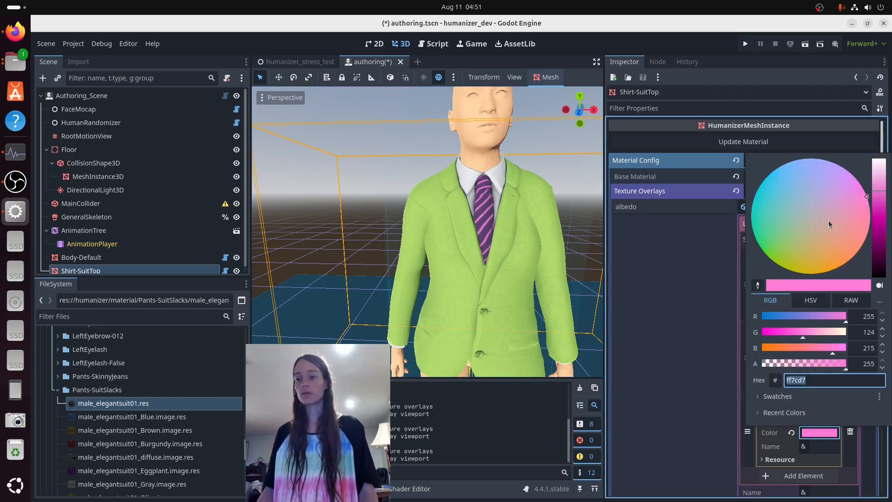
click(806, 316)
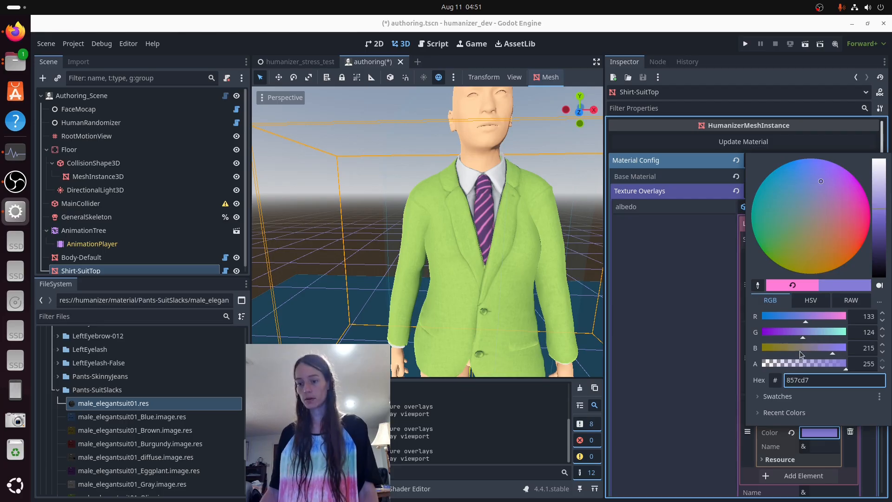
drag(796, 317, 775, 316)
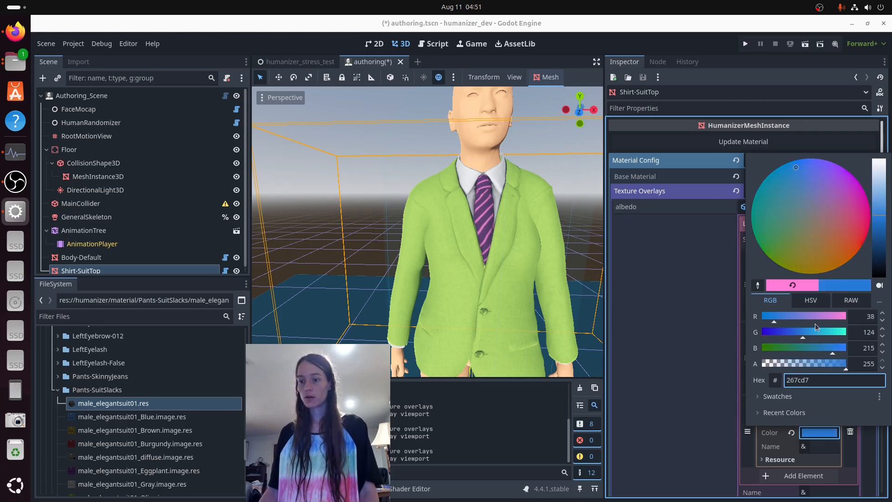
click(718, 144)
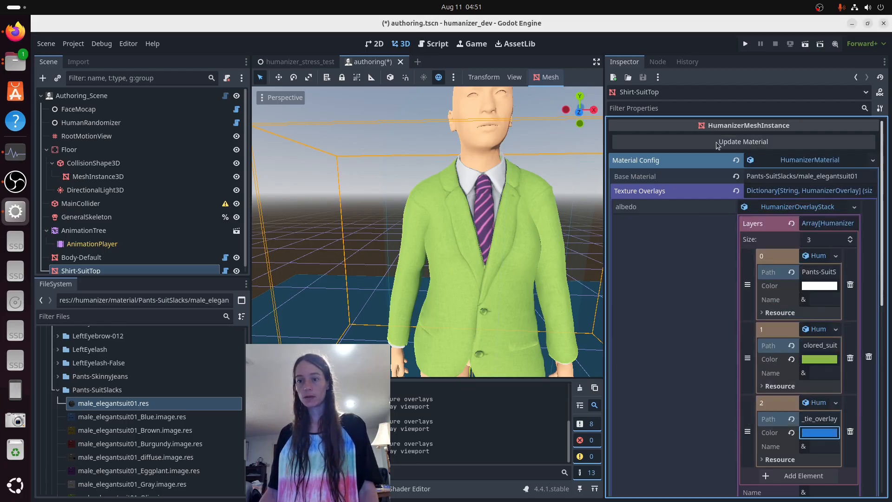
click(718, 145)
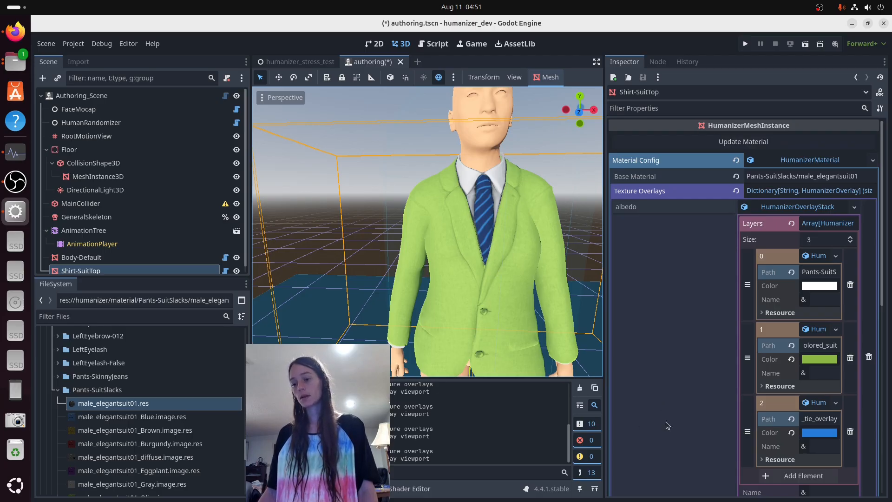
Step: Replace albedo layer 2, the striped tie image overlay, with a new HumanizerOverlayGradientMap layer
scroll(665, 422, down, 2)
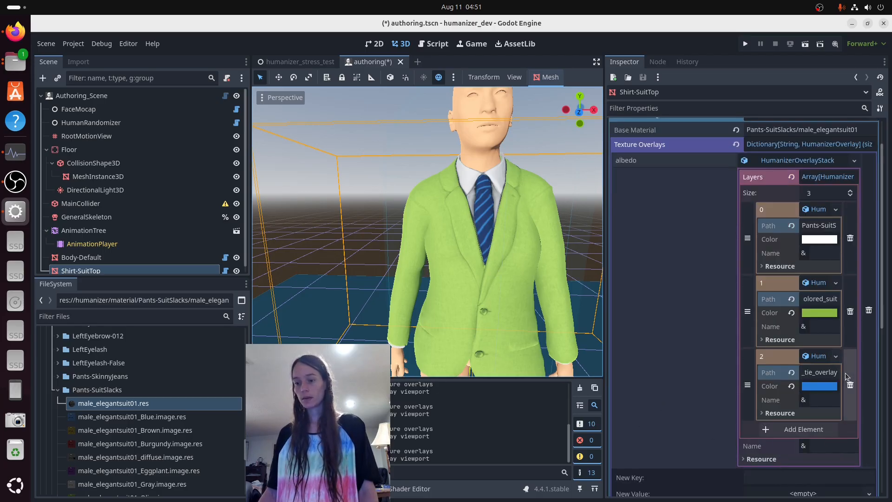
click(846, 374)
click(825, 358)
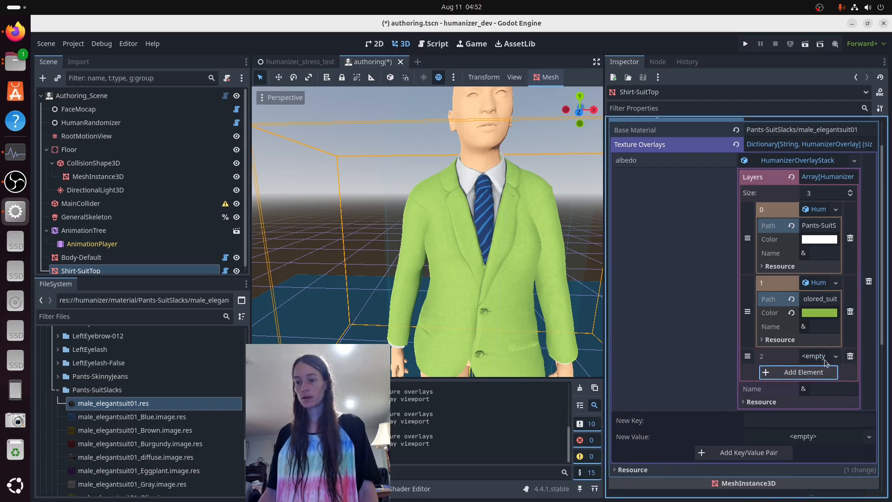
click(835, 356)
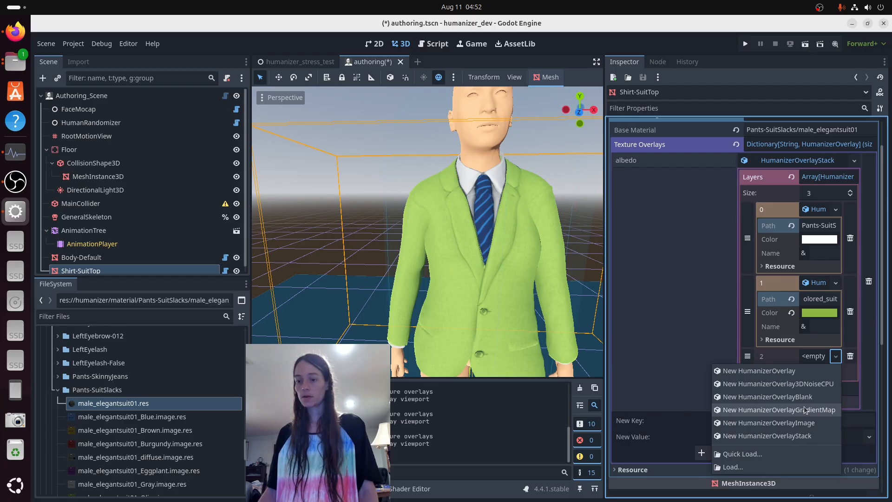
click(783, 410)
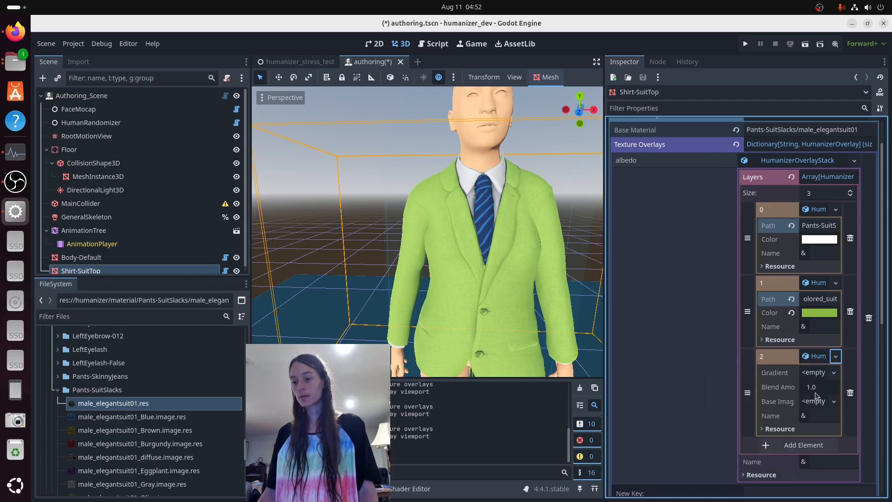
click(818, 357)
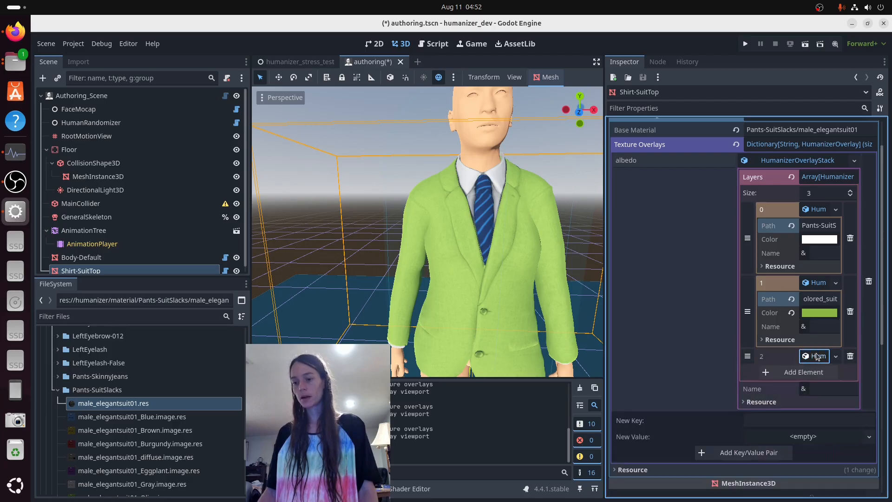
click(818, 357)
Step: Assign a new HumanizerOverlayImage as the base image of the gradient map layer and expand its properties
click(835, 372)
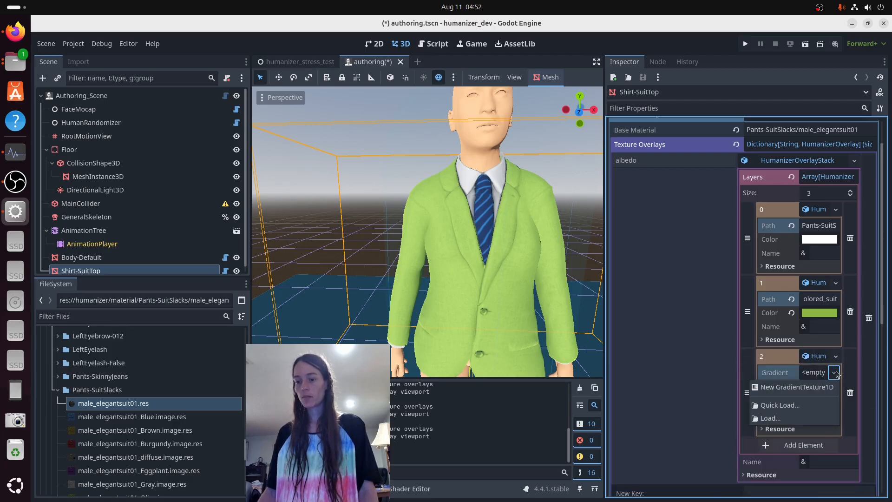
click(835, 376)
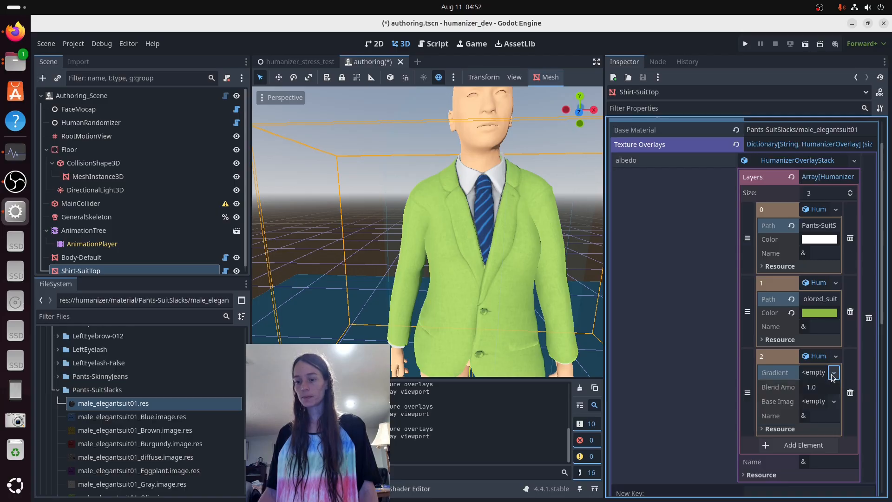
click(834, 403)
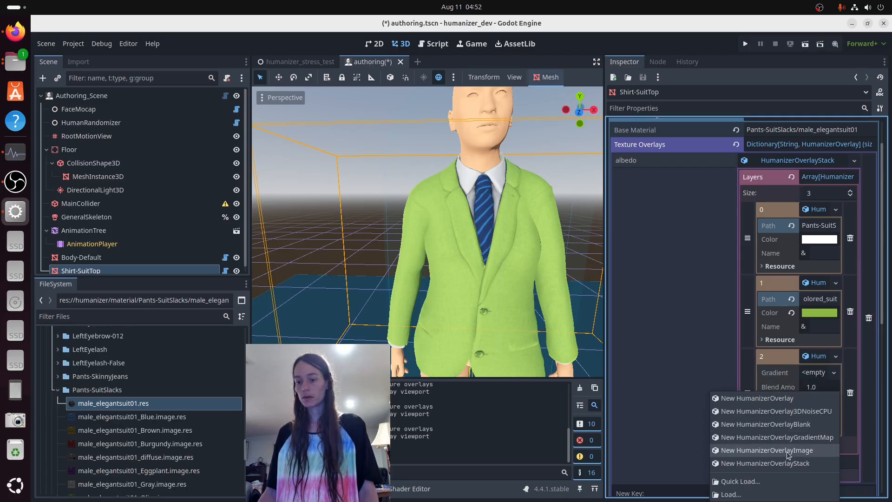
click(790, 423)
click(811, 403)
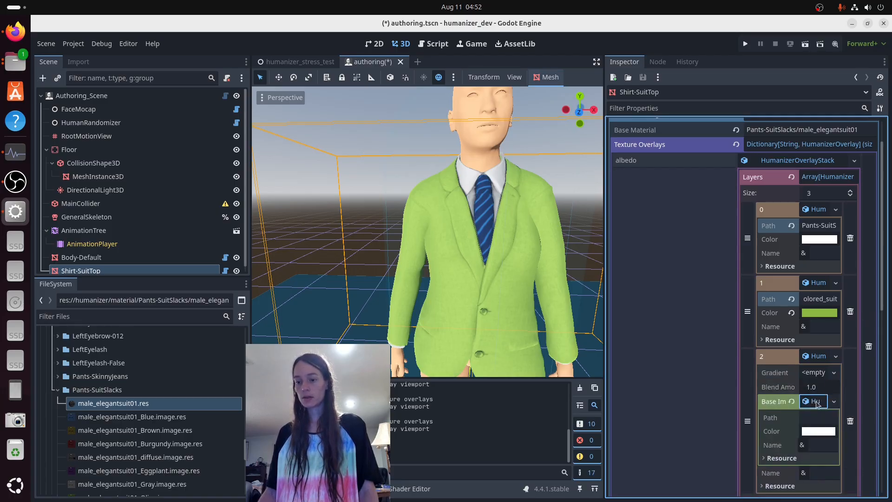
Step: Set the path of the gradient map's base image to Pants-SuitSlacks/striped_tie_overlay
scroll(813, 425, down, 2)
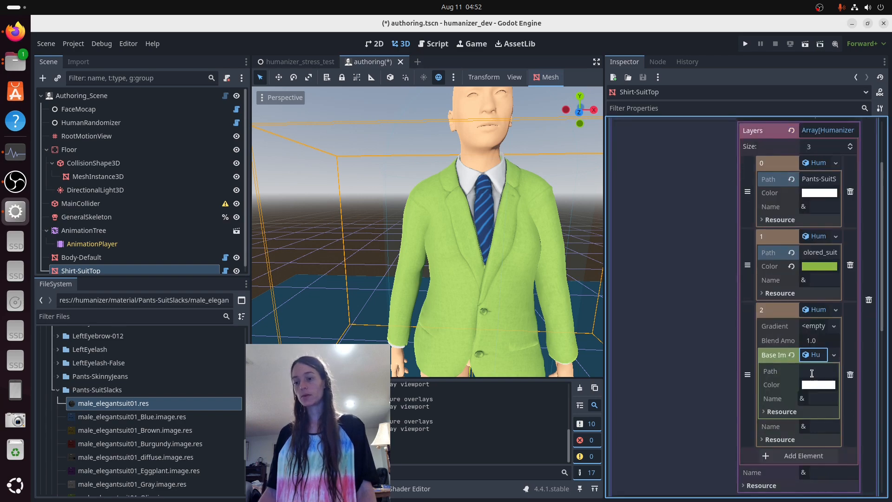
click(812, 372)
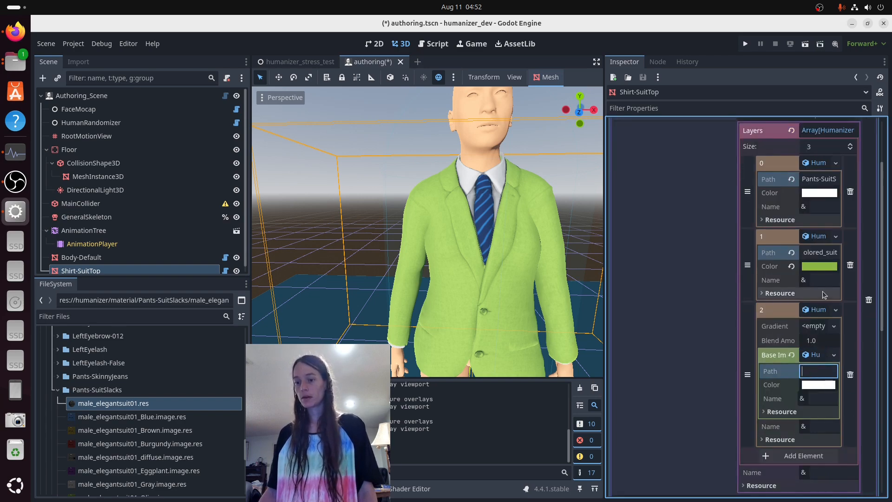
key(ctrl+v)
double_click(823, 372)
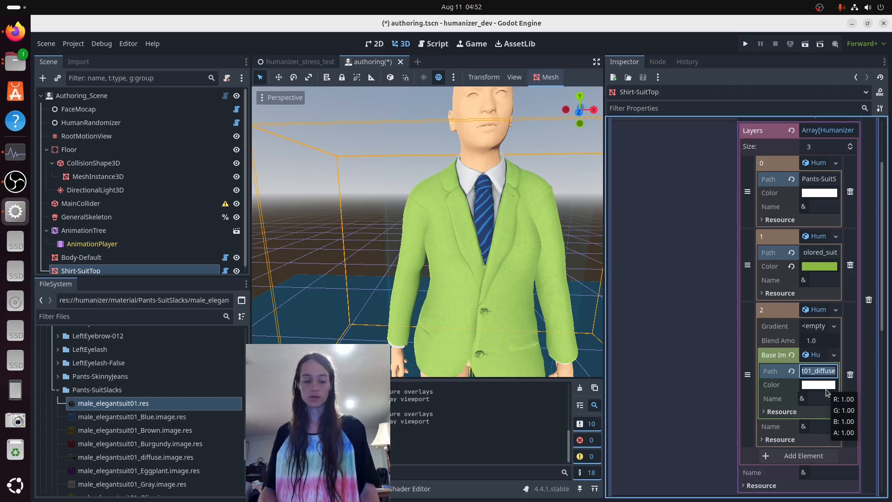
text(striped_tie)
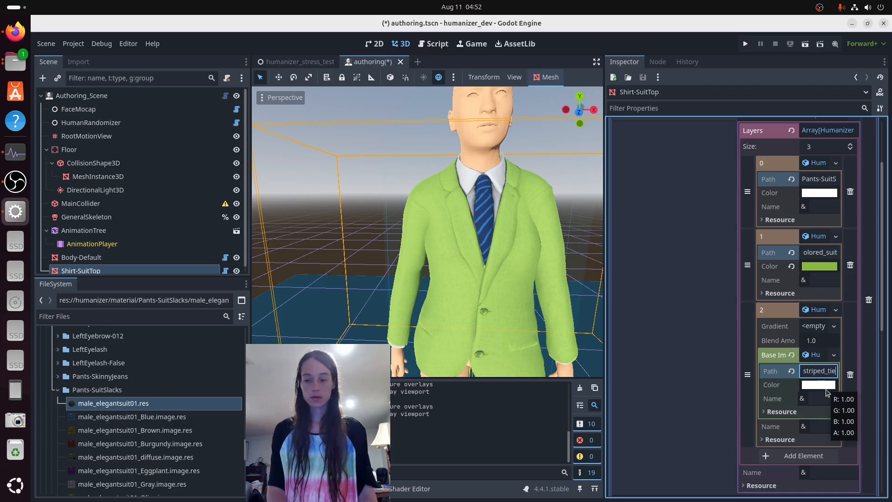
text(_overlay)
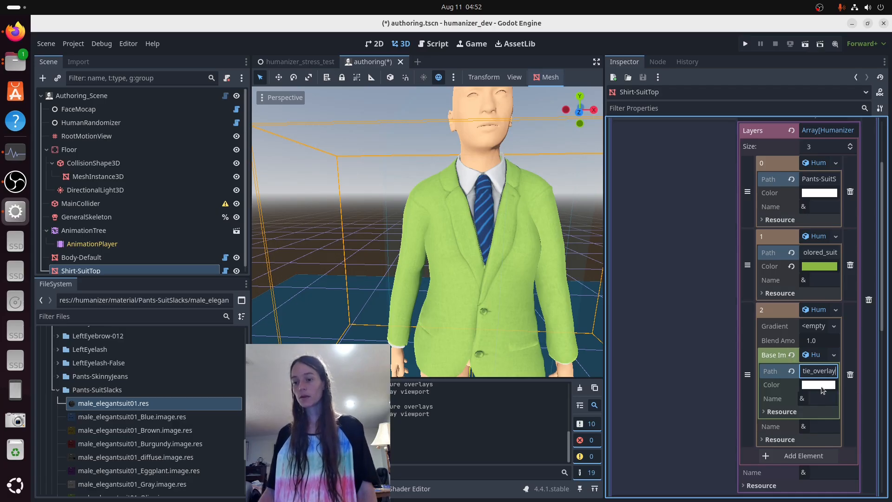
Step: Give the gradient map layer a new GradientTexture1D and open its gradient for editing
click(834, 326)
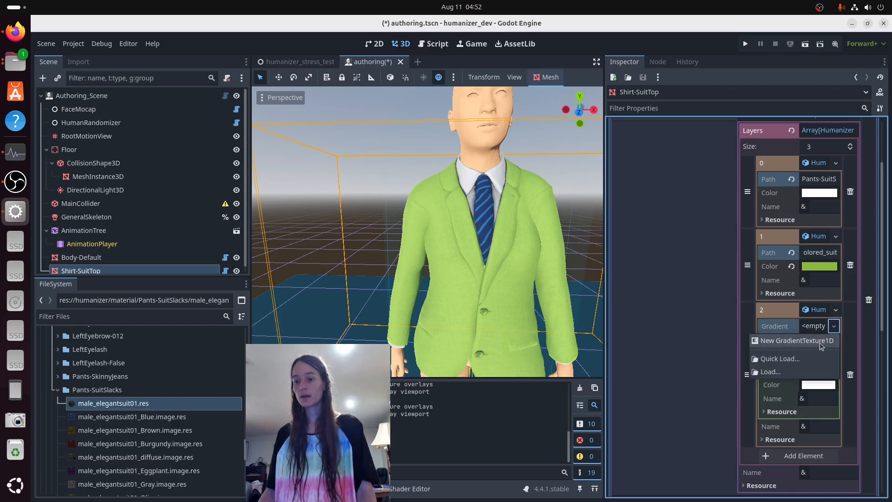
click(821, 343)
click(820, 325)
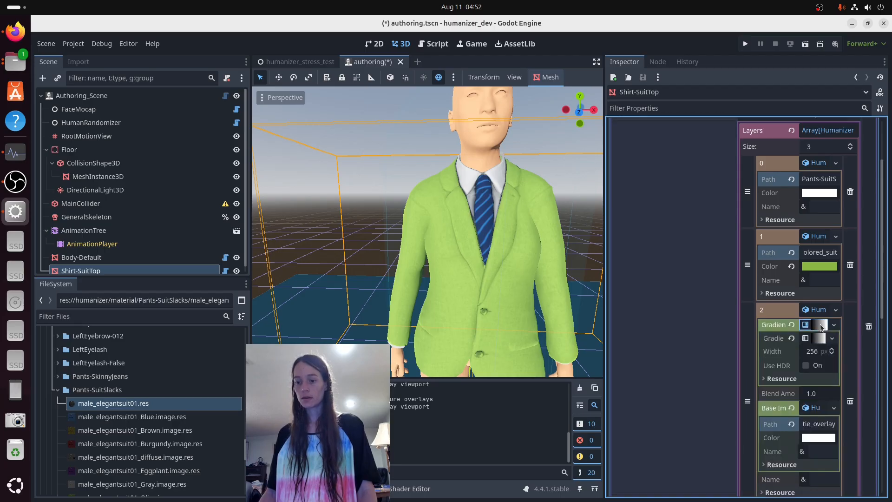
click(819, 338)
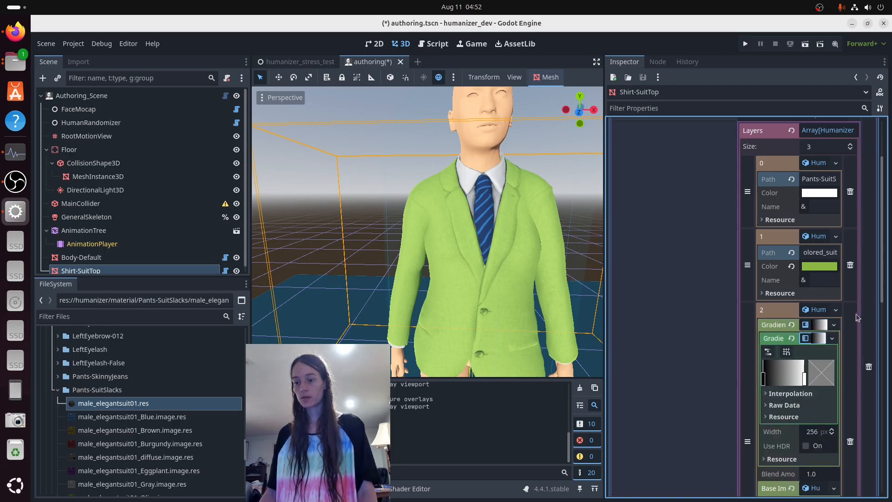
Step: Update the suit top's material and check the tie with the new black-to-white gradient map
scroll(879, 297, up, 3)
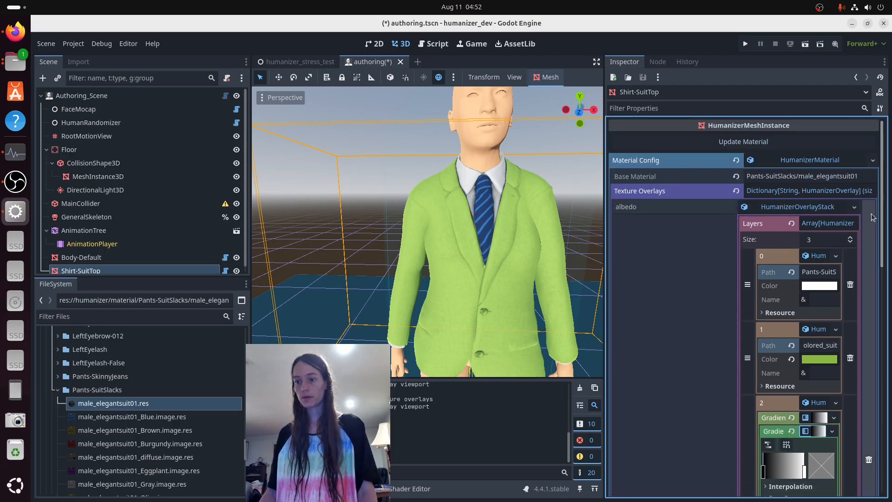
click(768, 146)
scroll(535, 244, up, 4)
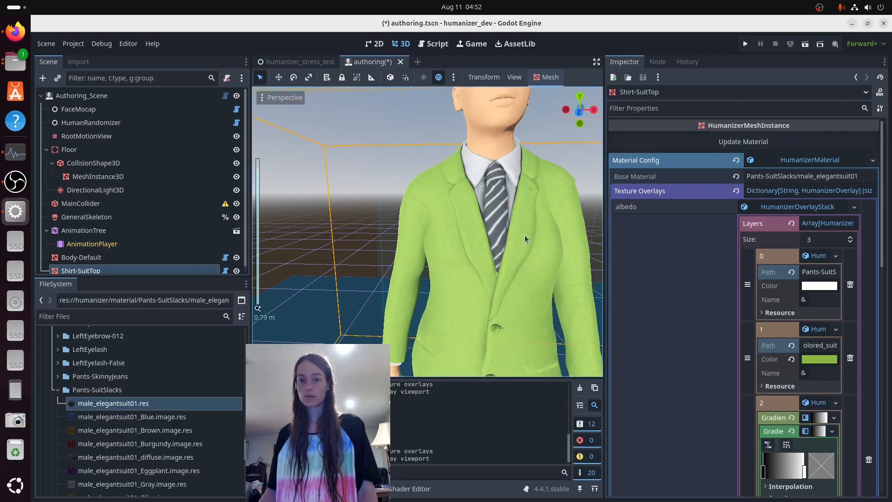
scroll(517, 188, down, 2)
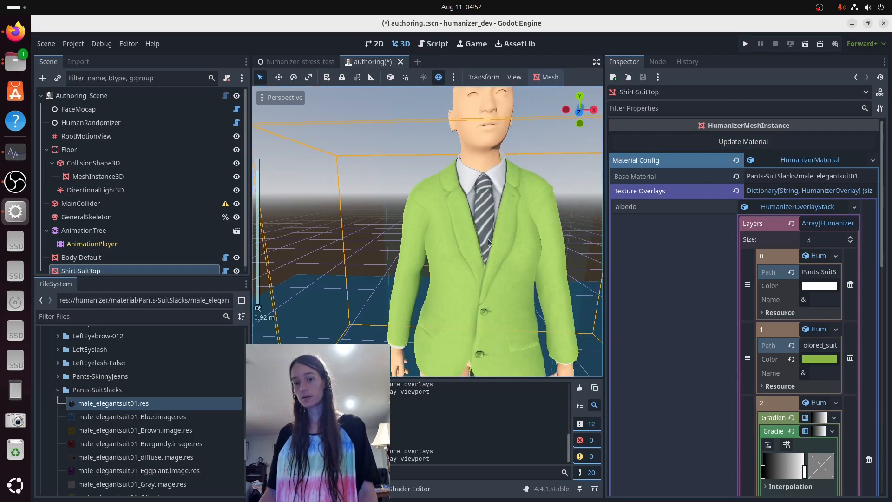
Step: Color the start stop of layer 2's gradient red and its end stop blue (0000ff)
scroll(763, 372, down, 4)
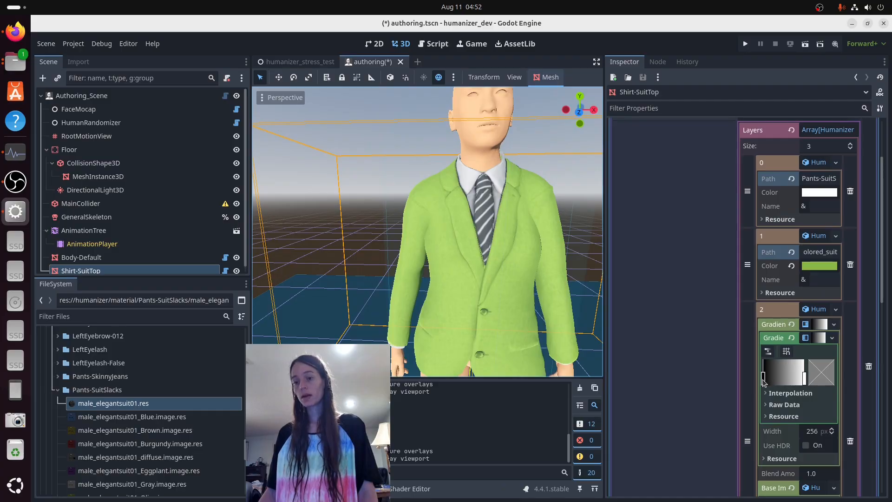
click(764, 382)
click(826, 379)
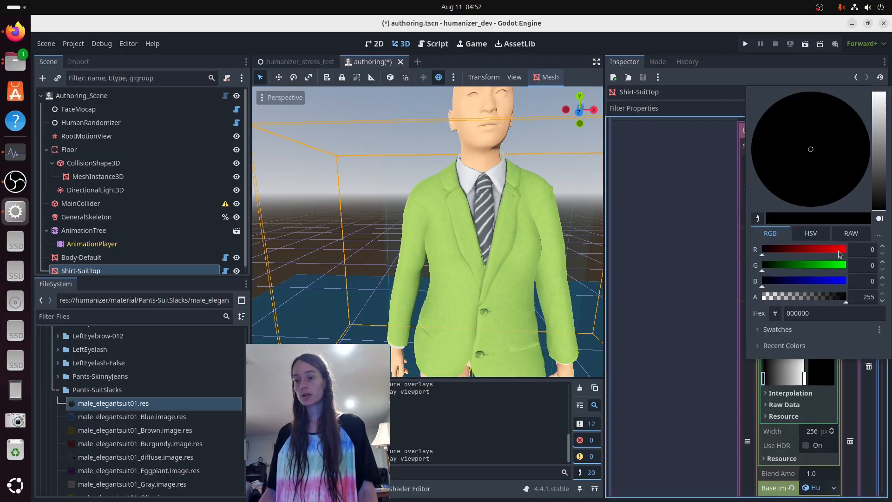
drag(840, 254, 854, 250)
click(807, 377)
click(805, 378)
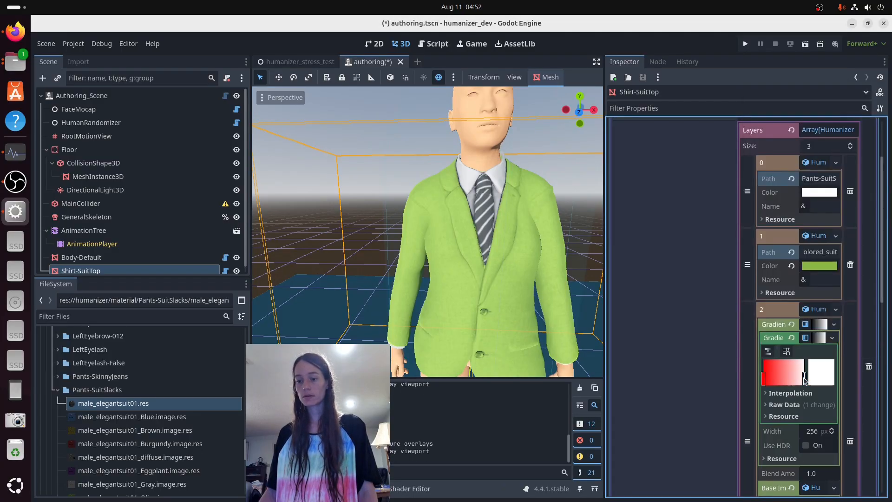
click(824, 377)
drag(788, 266, 741, 250)
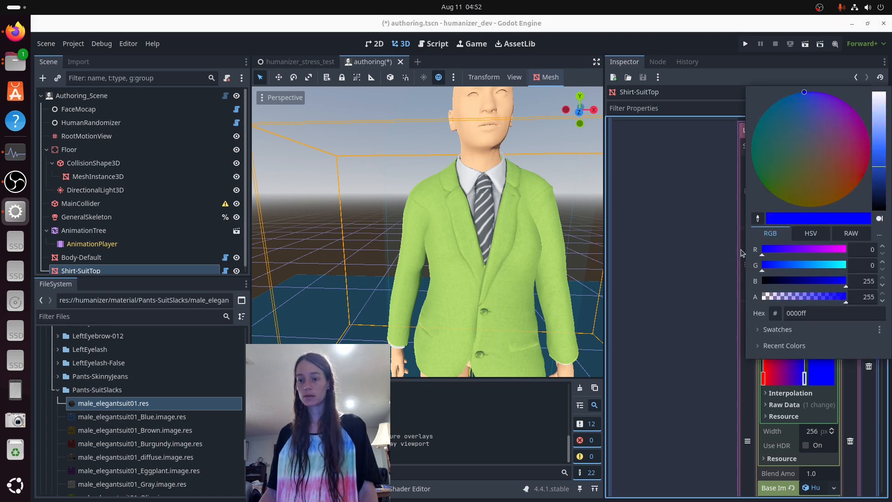
click(726, 229)
Step: Update the suit top's material and inspect the tie with the red-to-blue gradient from several views
scroll(721, 240, up, 4)
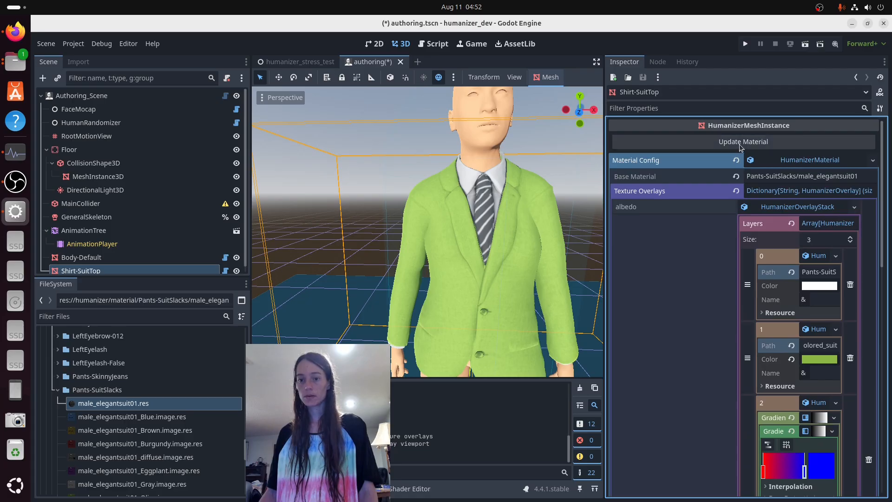
click(741, 146)
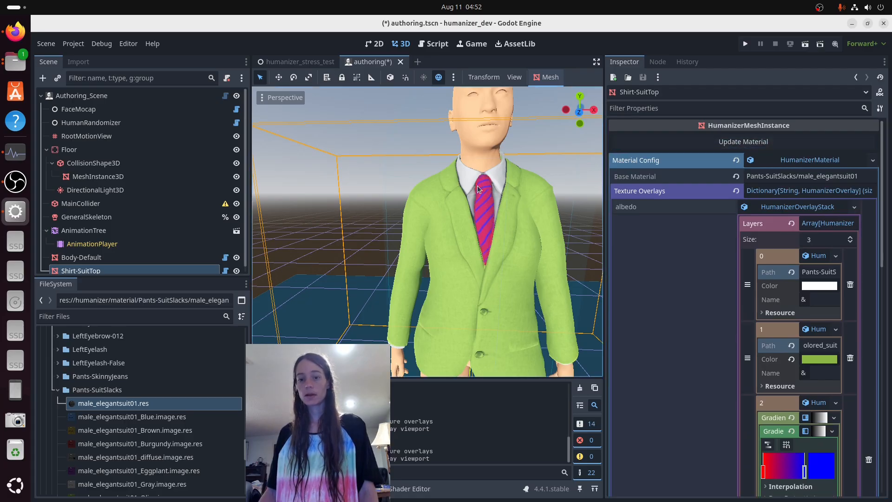
scroll(507, 228, up, 2)
scroll(493, 235, down, 2)
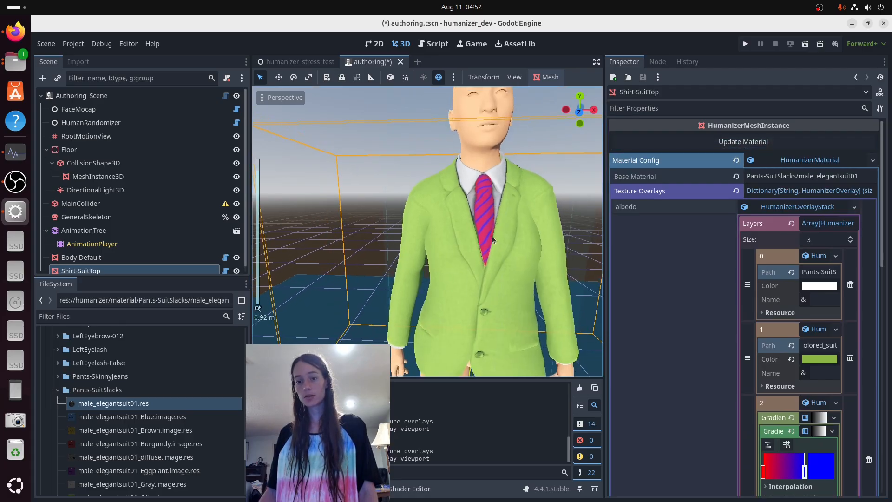
middle_drag(492, 236, 457, 196)
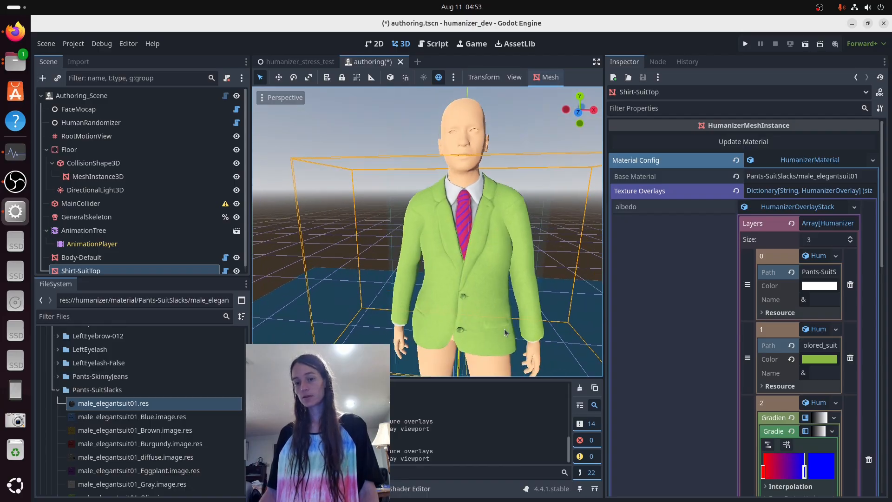
scroll(427, 222, up, 1)
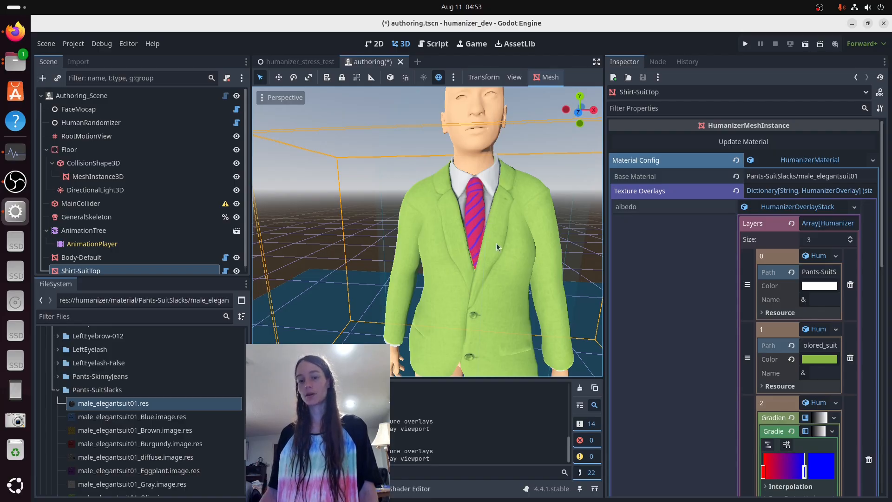
Step: Change the color of the gradient's start stop from red to a light pink
scroll(868, 408, down, 4)
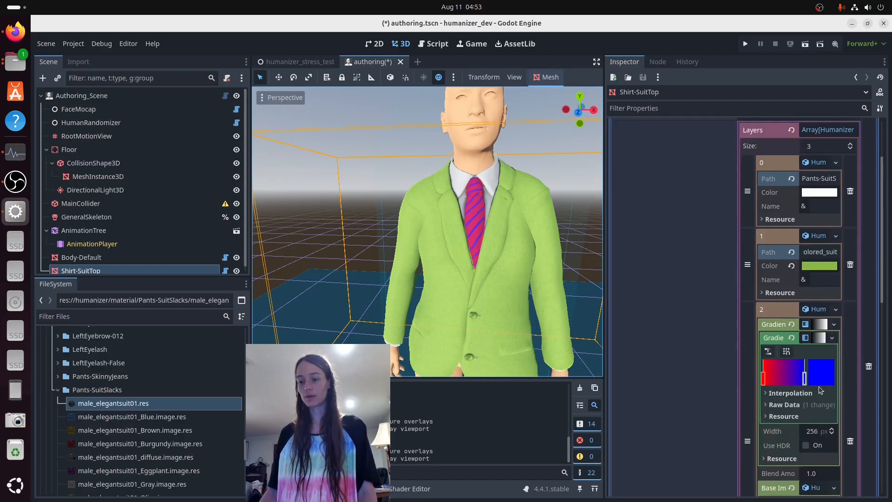
click(764, 380)
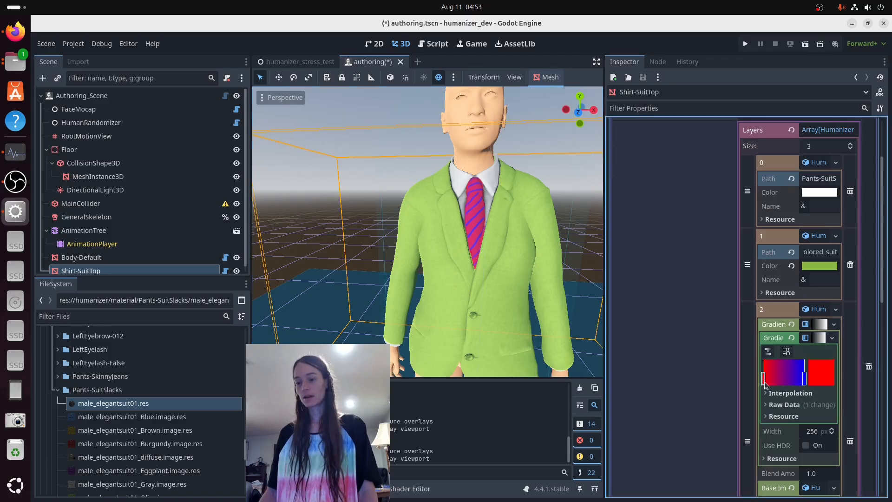
click(813, 380)
click(793, 127)
click(811, 126)
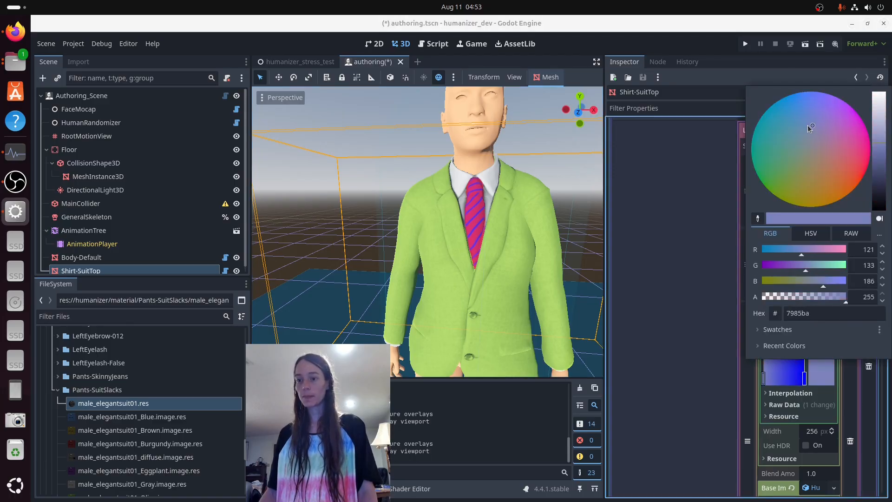
mouse_move(808, 125)
mouse_down()
mouse_move(774, 85)
mouse_move(829, 136)
mouse_up()
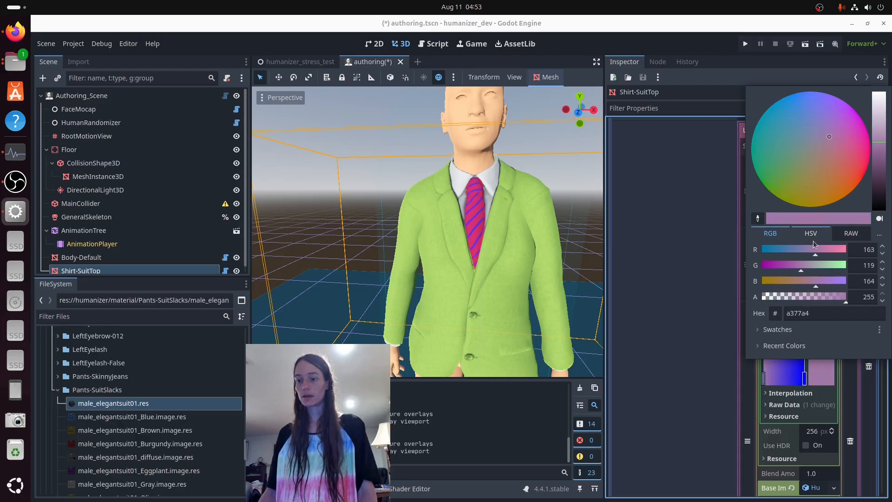
mouse_move(827, 249)
mouse_down()
mouse_move(840, 252)
mouse_move(783, 267)
mouse_move(841, 255)
mouse_up()
click(838, 251)
click(705, 198)
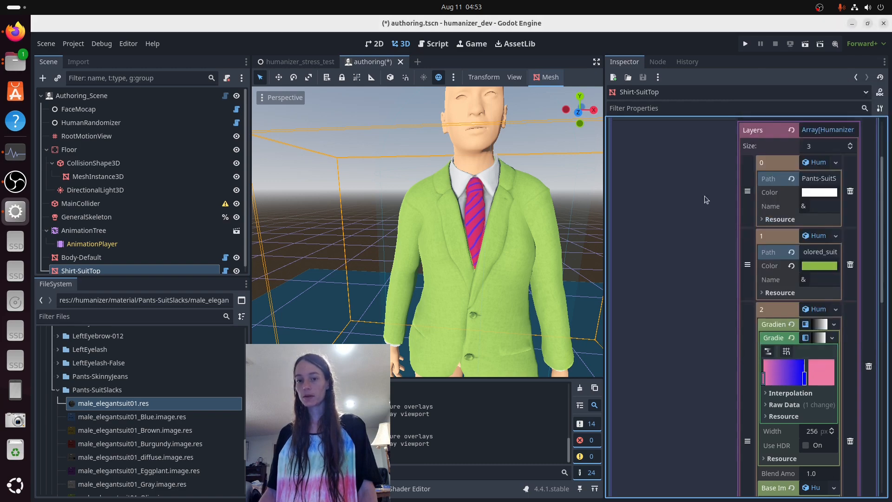
Step: Update the suit top's material and take a close look at the tie with the pink-to-blue gradient
scroll(712, 206, up, 3)
click(744, 142)
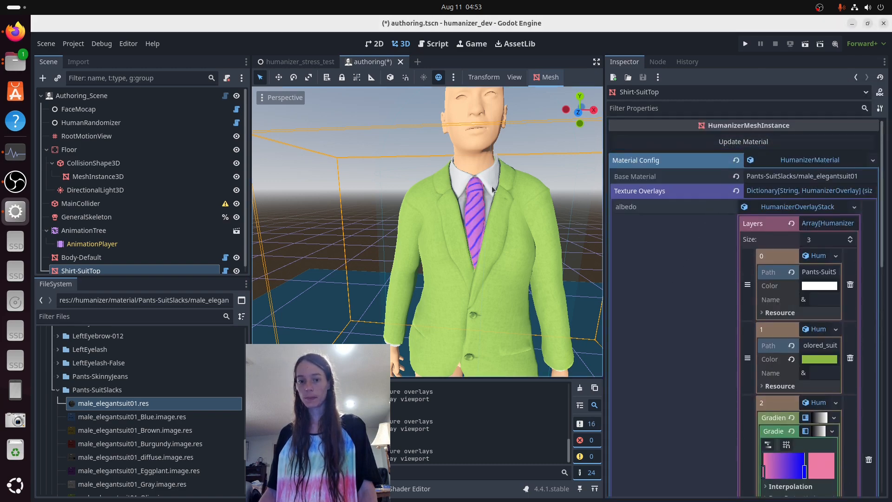
scroll(495, 193, up, 4)
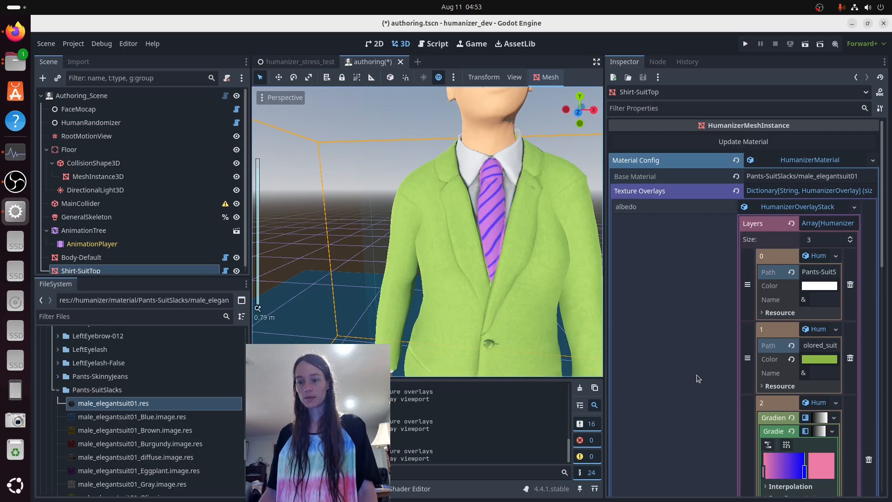
Step: Add a pink stop near the middle of the gradient and darken the start stop to dark pink (aa3265)
scroll(696, 374, down, 3)
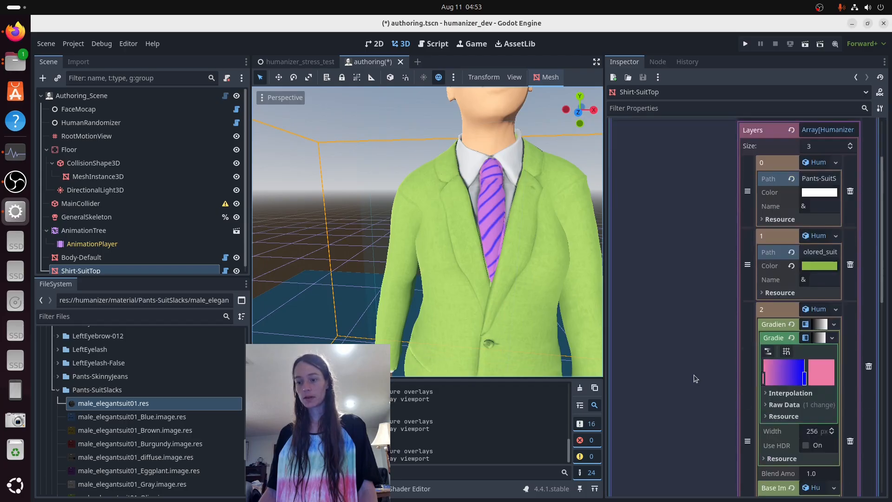
mouse_move(764, 376)
mouse_down()
mouse_move(807, 378)
mouse_move(763, 377)
mouse_up()
click(819, 374)
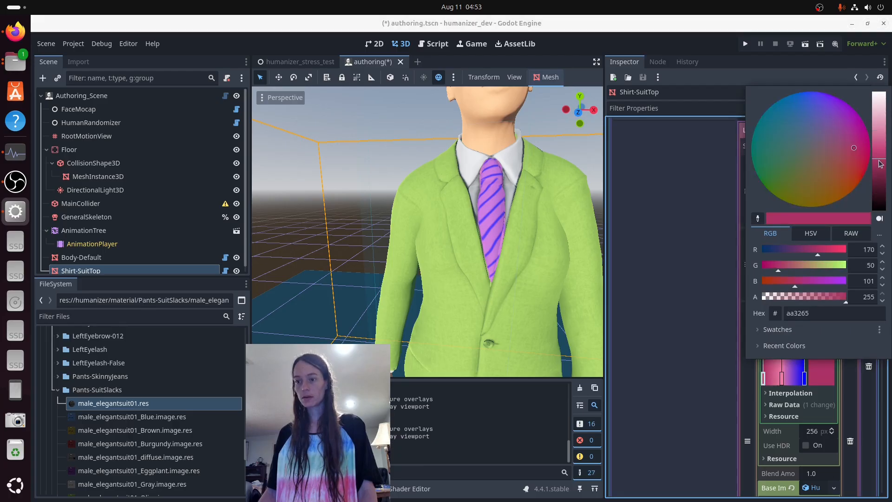
click(783, 378)
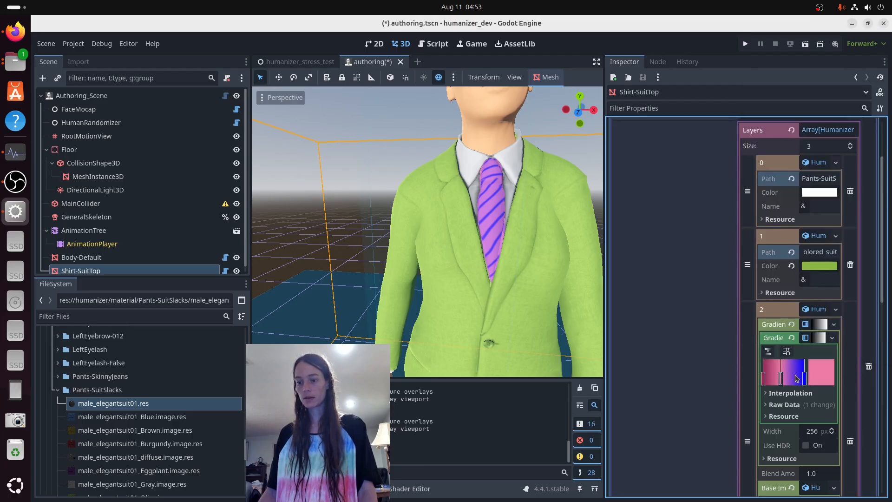
Step: Add a light blue stop (99bbff) to the gradient and arrange it as the end stop, with the blue stop between it and the pink one
drag(804, 379, 793, 380)
double_click(793, 380)
click(882, 124)
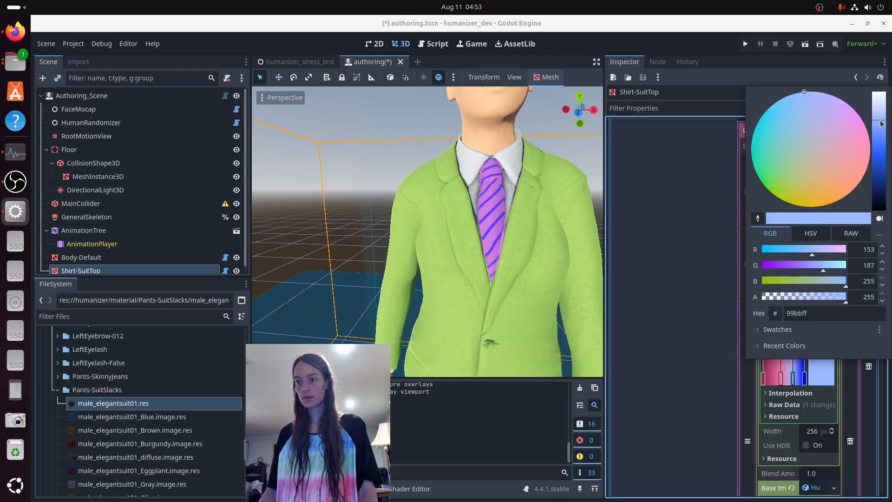
click(806, 382)
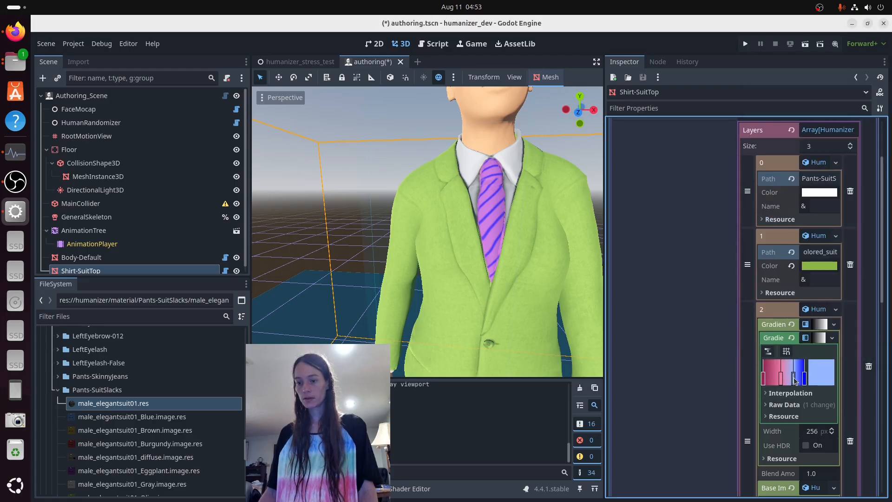
mouse_move(804, 379)
mouse_down()
mouse_move(789, 386)
mouse_move(825, 383)
mouse_move(779, 382)
mouse_move(789, 381)
mouse_up()
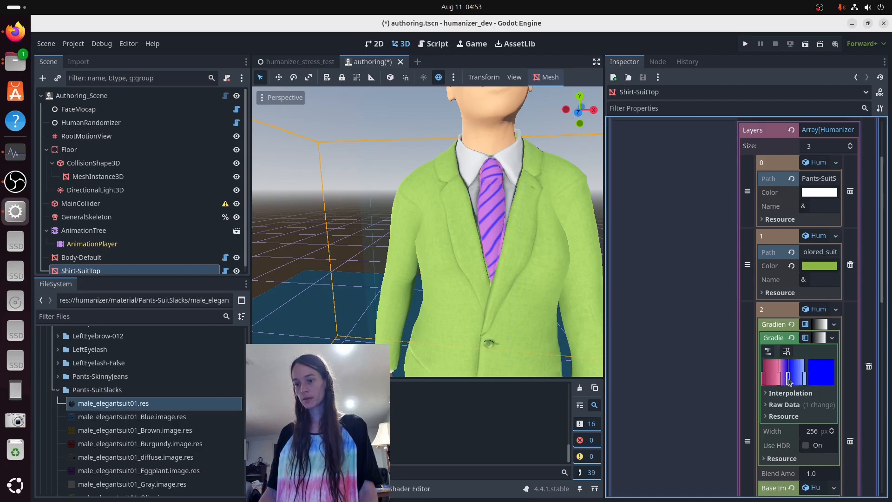
Step: Update the suit top's material and inspect the tie up close with the four-stop gradient
scroll(774, 175, up, 2)
click(744, 141)
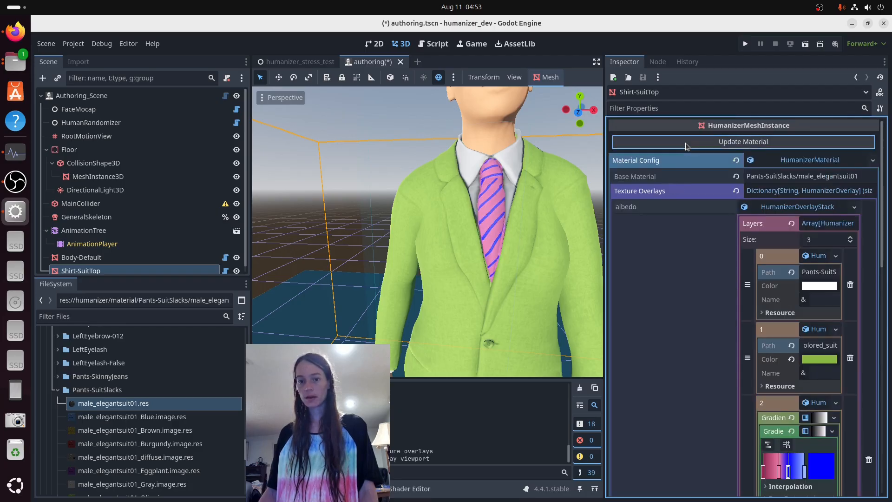
scroll(546, 174, up, 5)
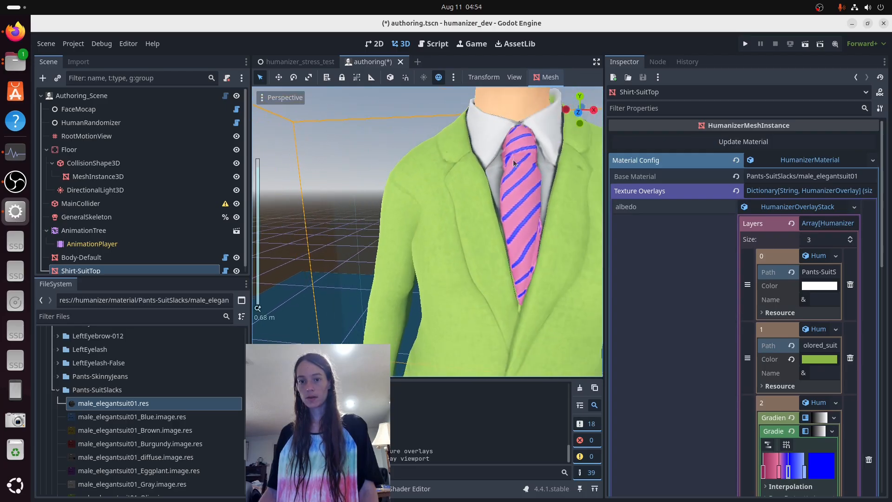
scroll(521, 230, down, 3)
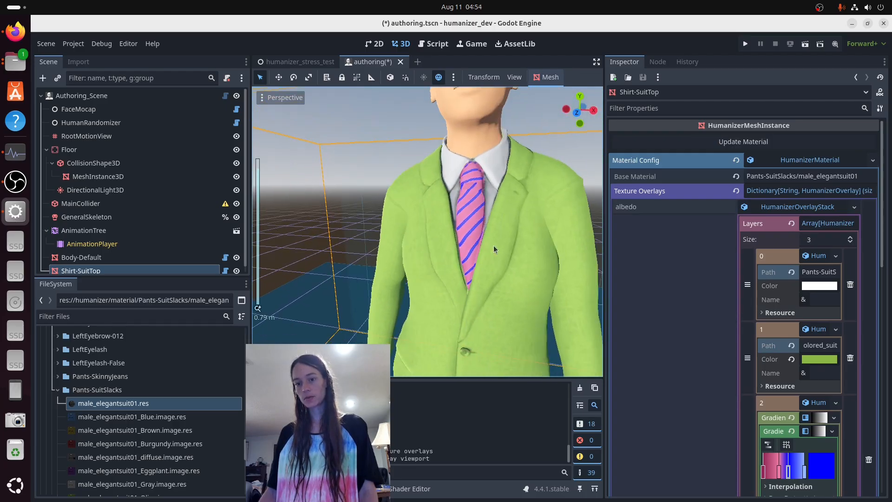
middle_drag(480, 230, 456, 241)
Step: Shift the blue and light blue gradient stops slightly, update the material and check the tie's stripes
scroll(763, 456, down, 2)
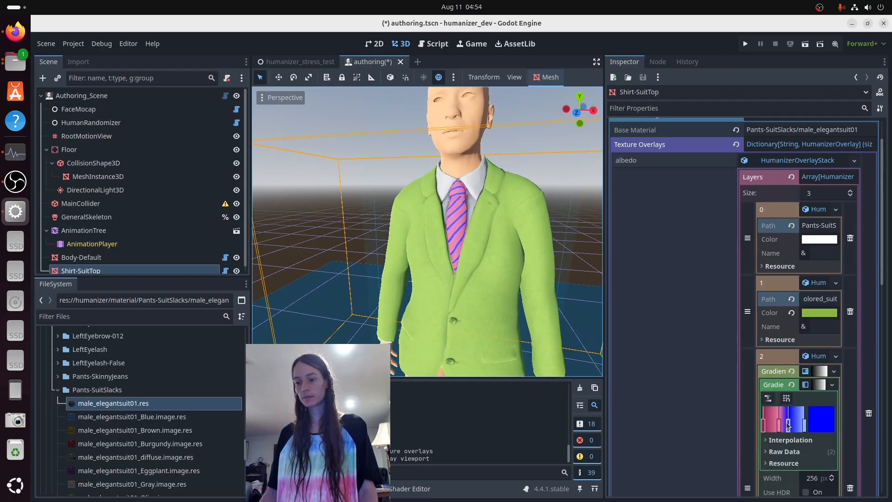
drag(789, 426, 803, 428)
scroll(703, 247, up, 2)
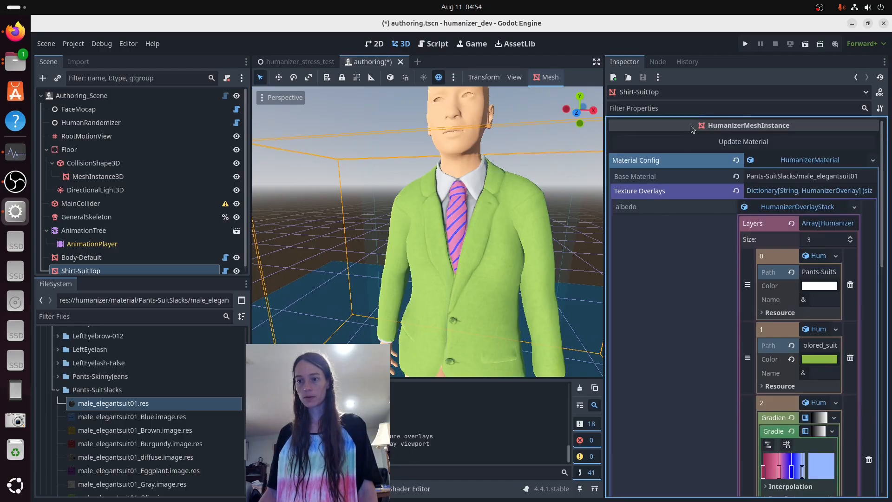
click(697, 142)
scroll(479, 244, up, 4)
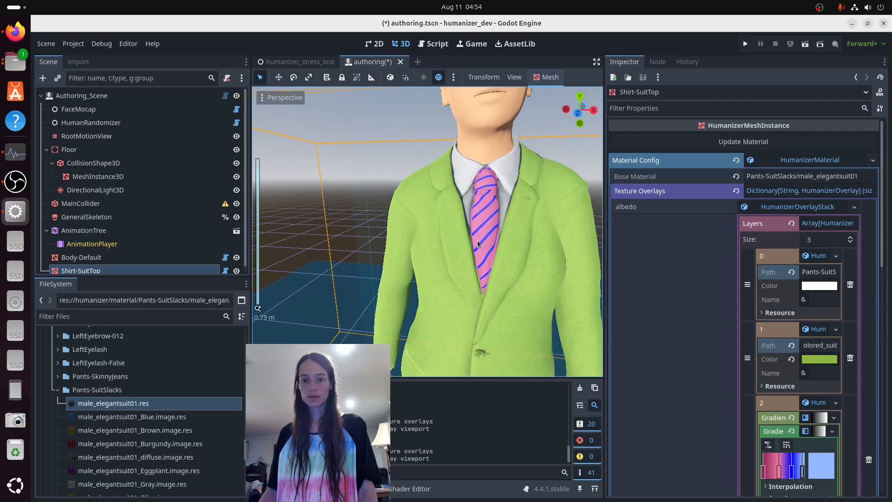
scroll(462, 258, down, 3)
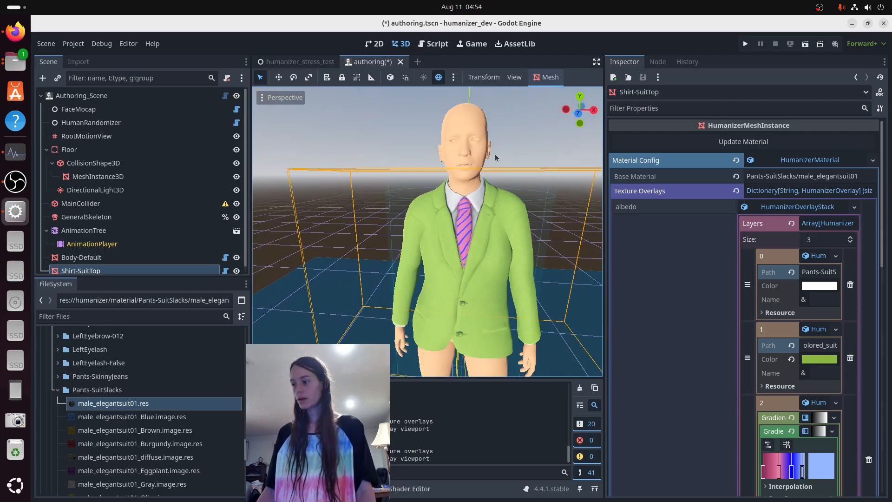
scroll(480, 262, up, 1)
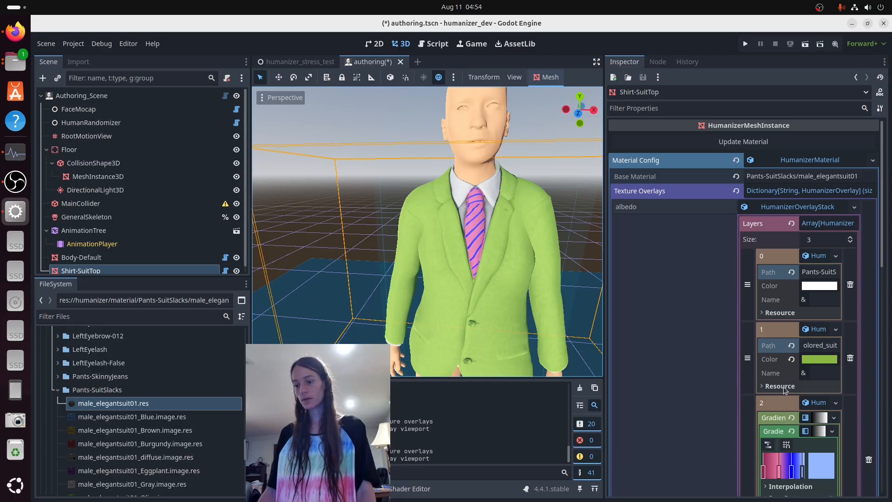
Step: Fine-tune the positions of the pink and dark pink gradient stops and update the suit top's material
click(780, 474)
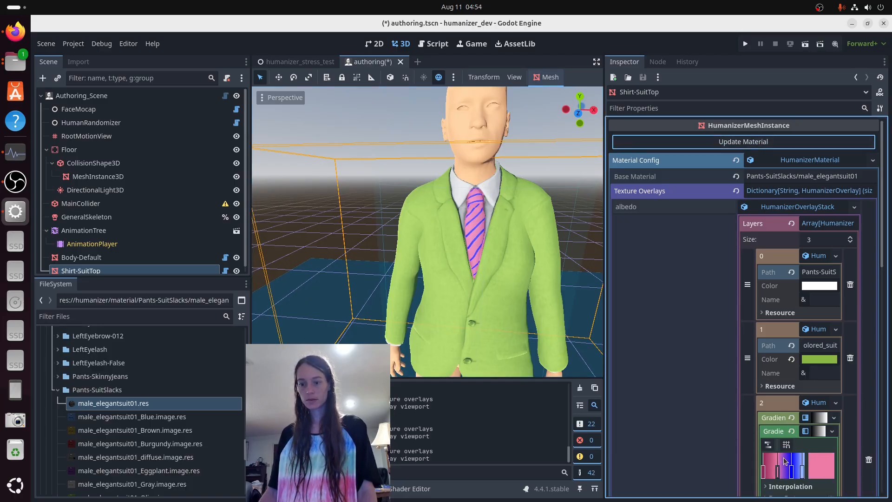
click(718, 141)
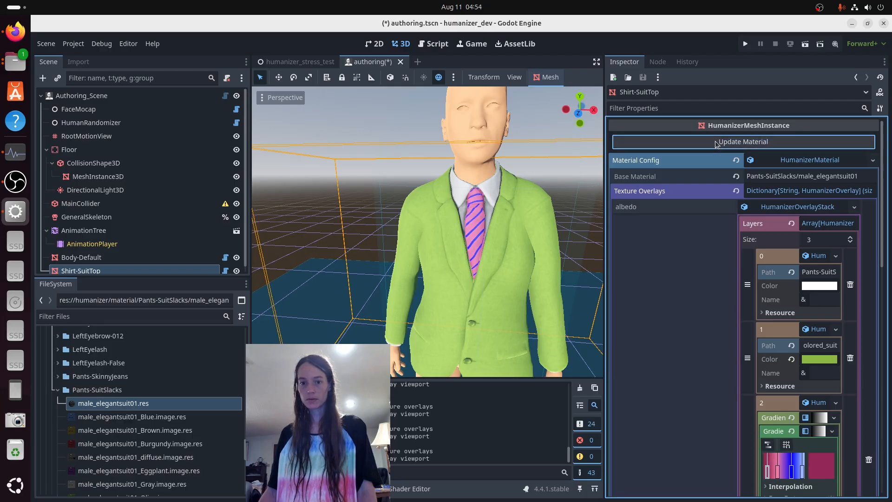
Step: Hide the suit top and apply young_lightskinned_female_diffuse2.png as the body's albedo texture, with the albedo color reset to default white
scroll(540, 222, up, 3)
scroll(500, 194, down, 2)
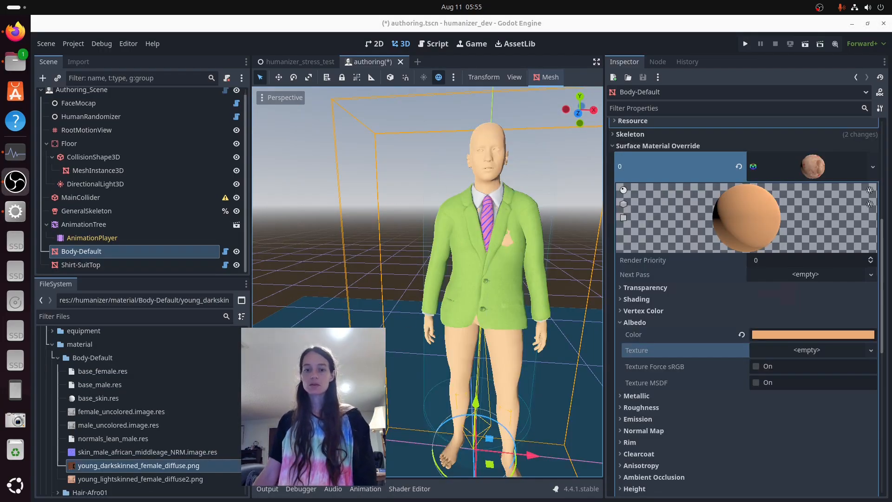
click(237, 265)
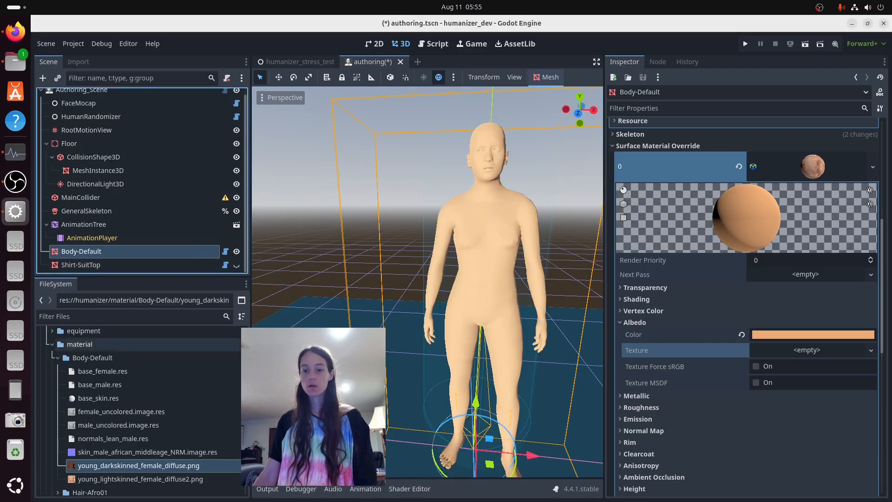
click(179, 482)
drag(179, 486, 806, 353)
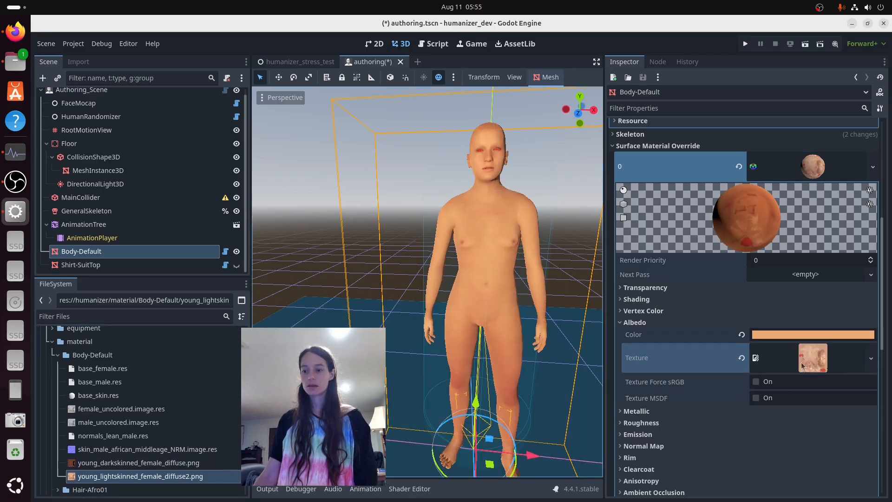
click(742, 335)
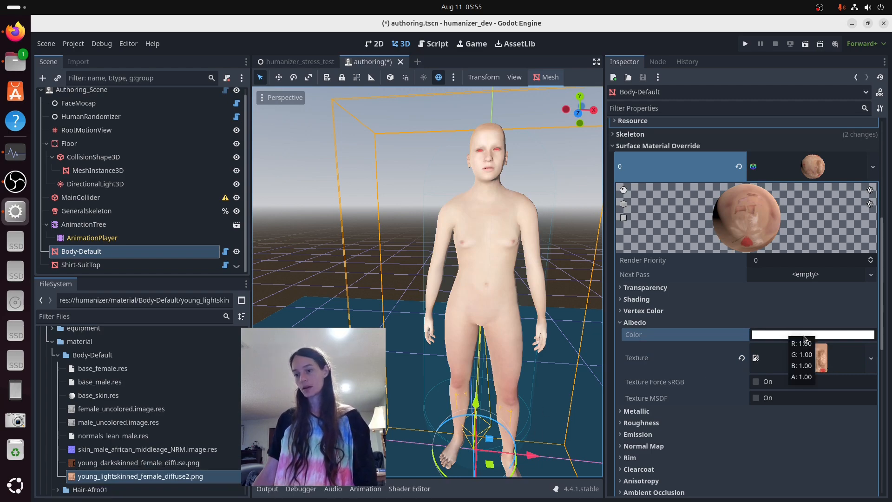
Step: Try tinting the body's albedo color with blue at 147, restore it to 255, and lower red to 189
click(785, 335)
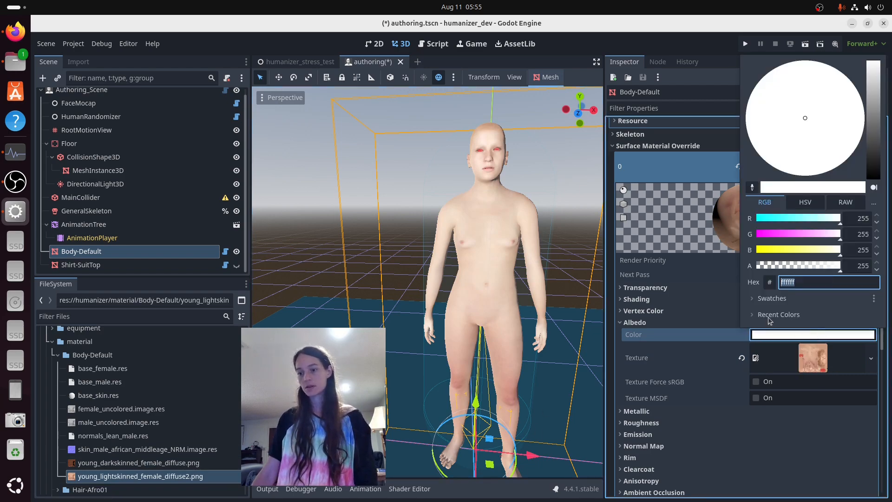
click(806, 250)
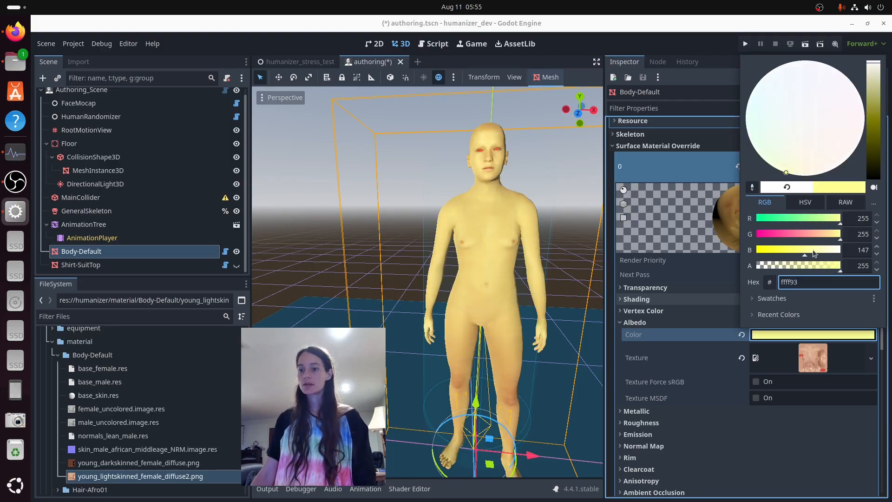
drag(805, 253, 840, 253)
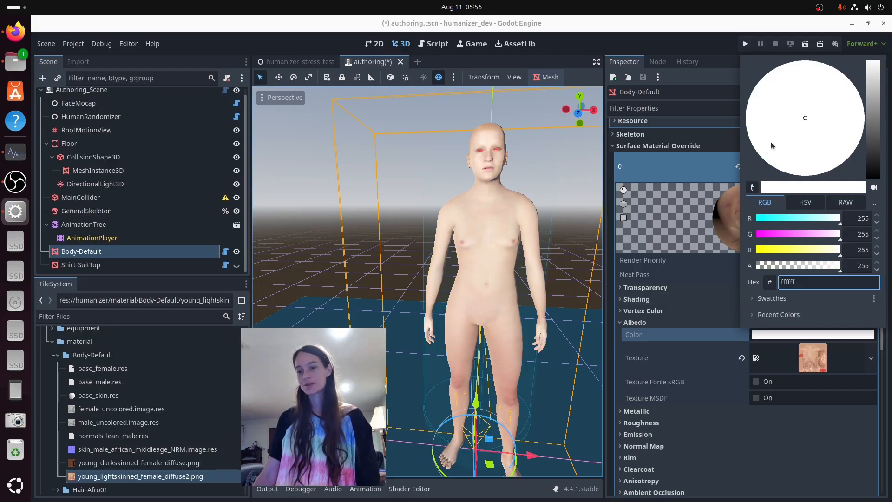
mouse_move(825, 223)
mouse_down()
mouse_move(806, 223)
mouse_move(820, 223)
mouse_up()
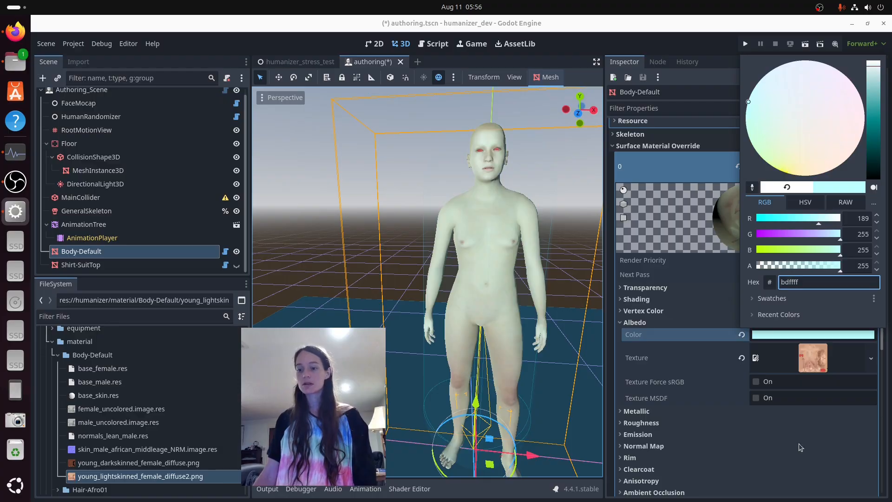
Step: Preview the body's albedo texture and darken its albedo color to teal 00afb1
click(811, 364)
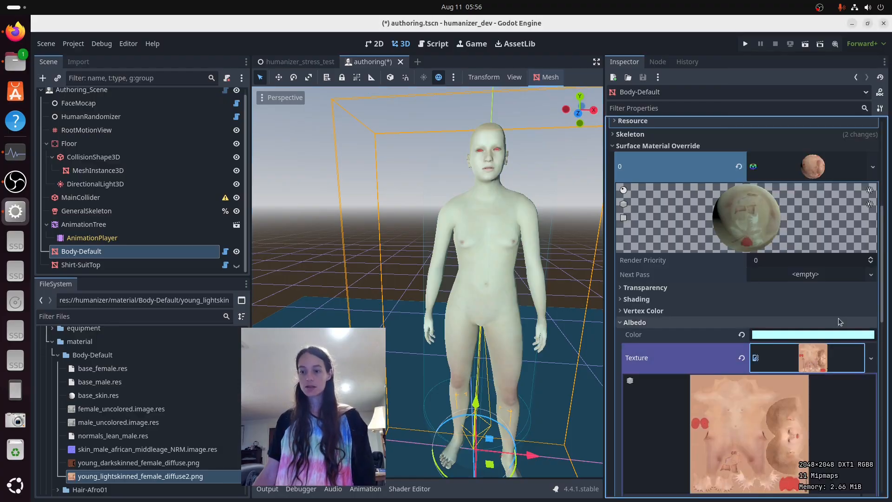
click(833, 333)
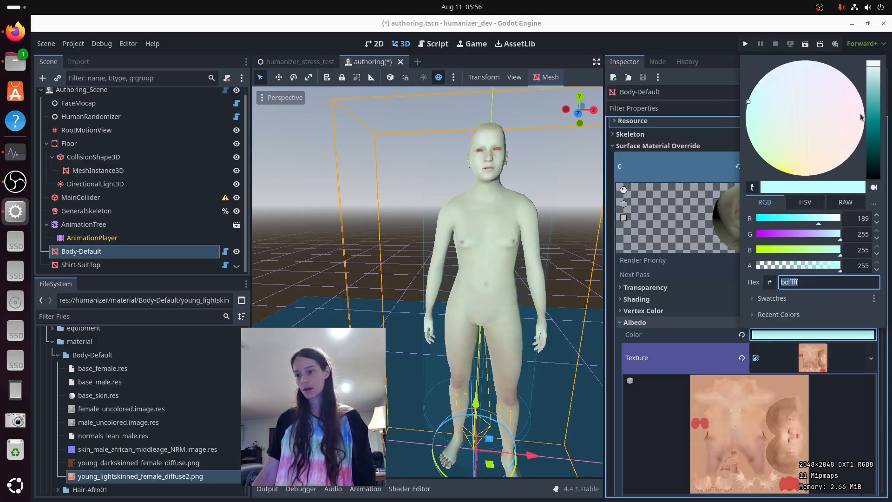
mouse_move(875, 88)
mouse_down()
mouse_move(875, 114)
mouse_move(874, 93)
mouse_move(868, 104)
mouse_up()
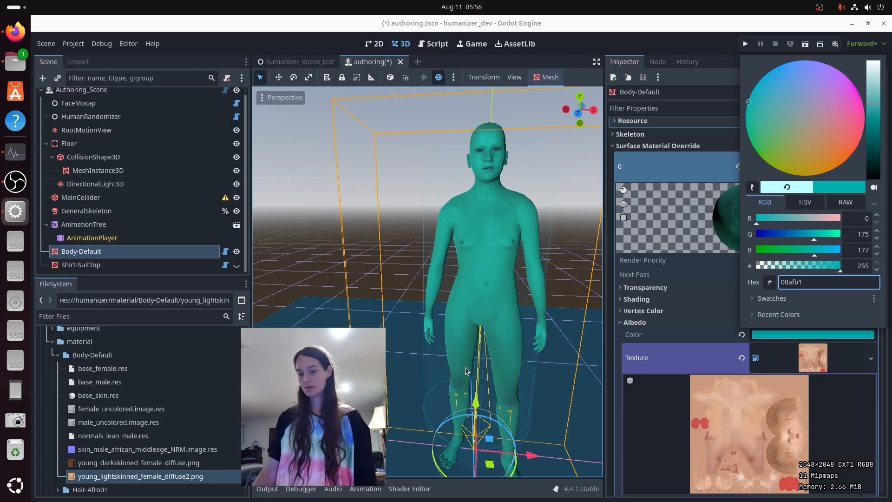
click(765, 335)
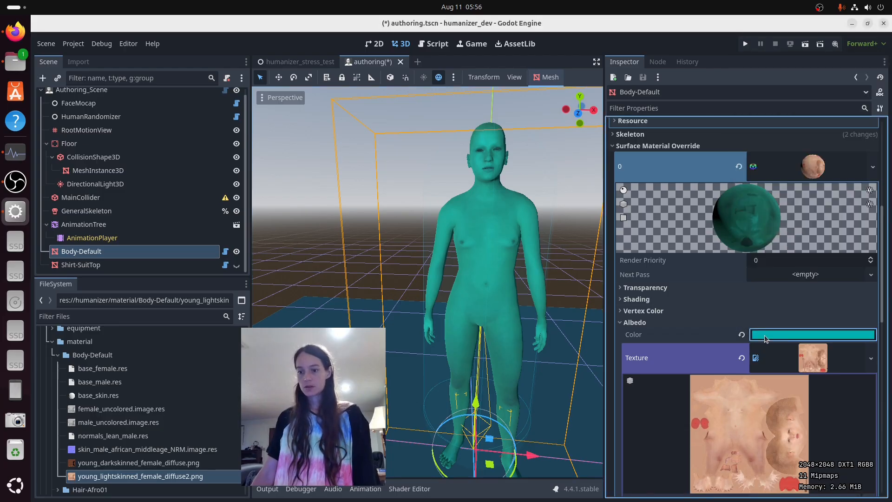
Step: Adjust the body's albedo color to dark brown 6a554e and inspect the tinted light-skinned texture from different angles
click(765, 336)
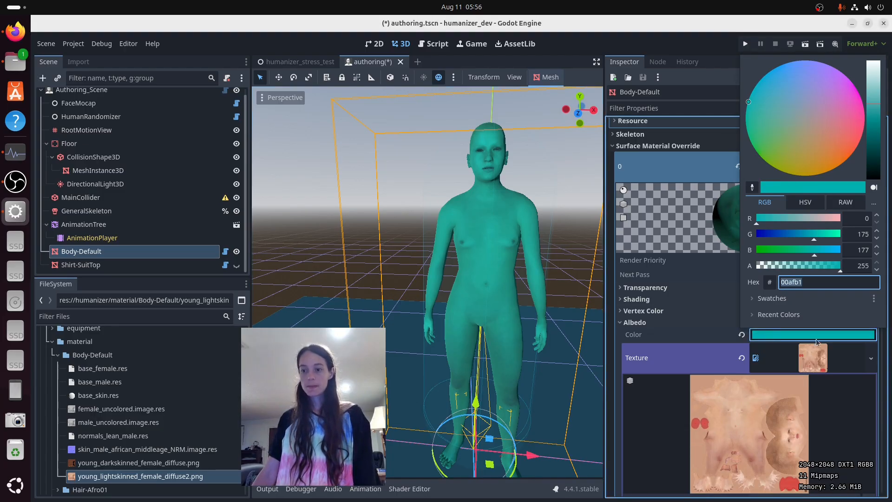
click(814, 219)
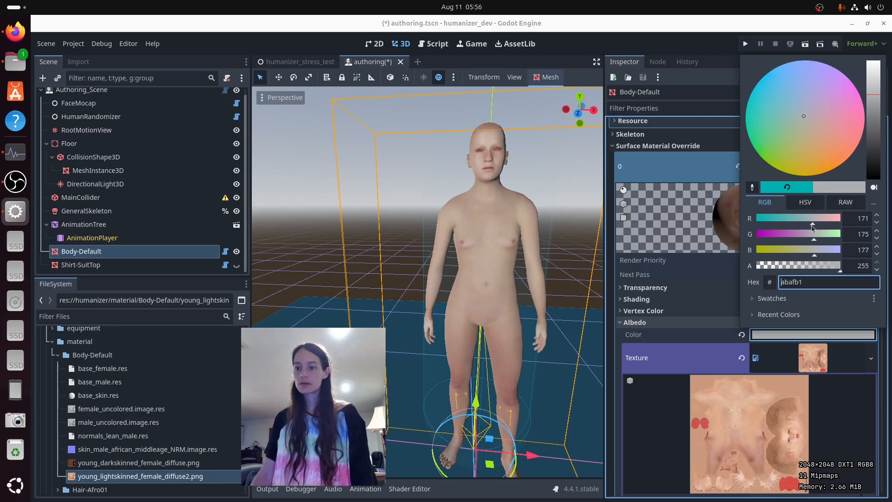
click(808, 234)
click(801, 250)
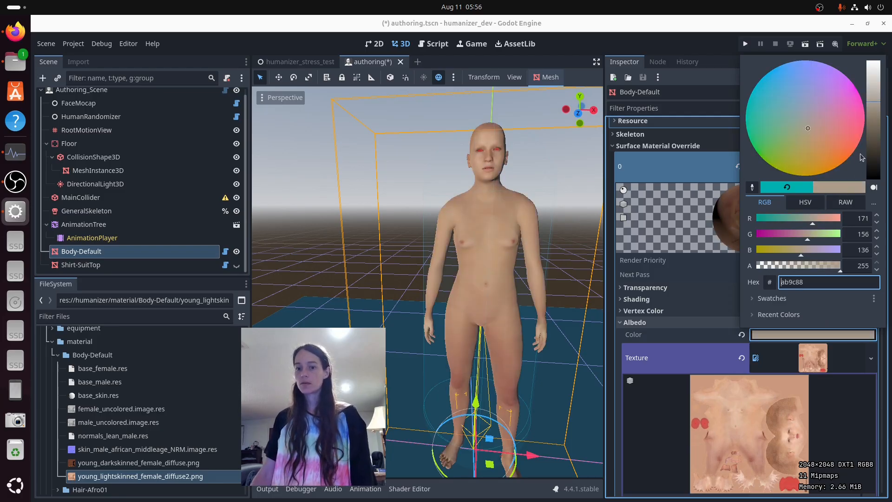
click(806, 233)
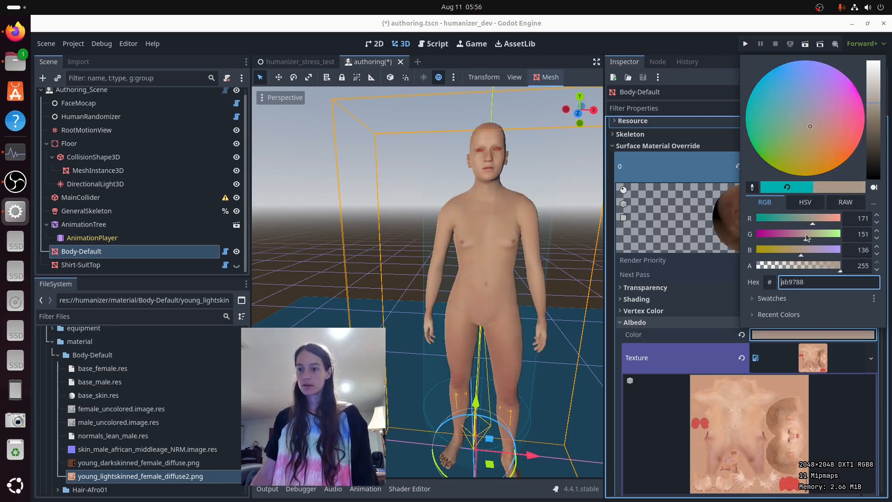
mouse_move(885, 138)
mouse_down()
mouse_move(881, 148)
mouse_move(876, 137)
mouse_up()
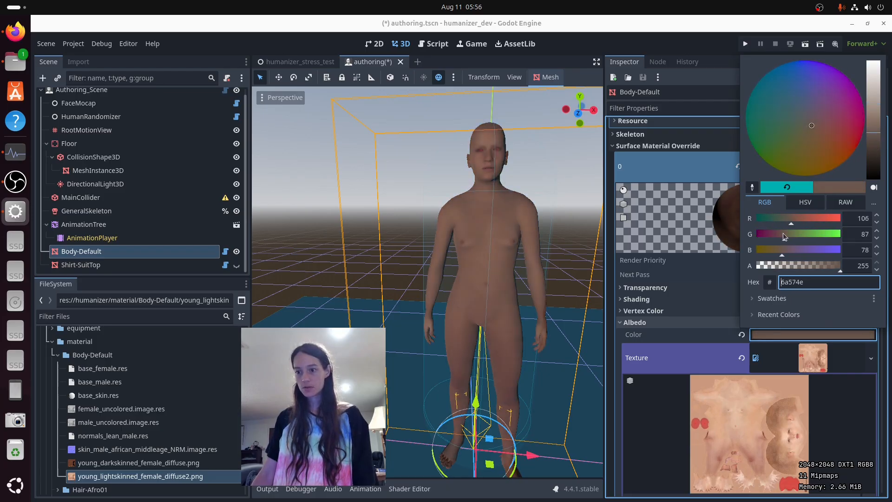
click(782, 234)
click(784, 233)
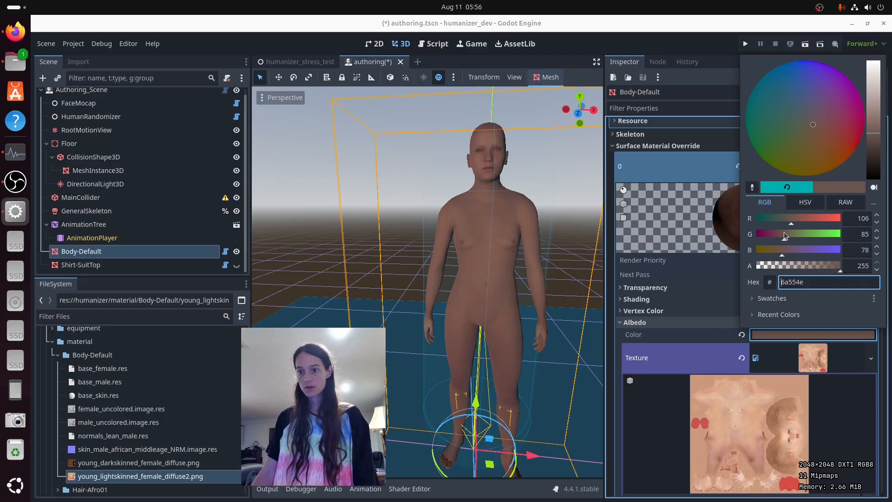
middle_drag(532, 316, 559, 401)
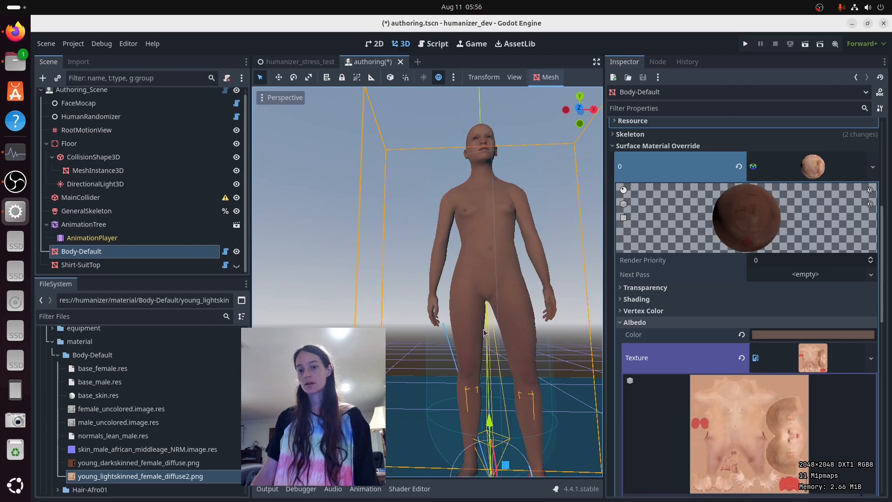
middle_drag(486, 194, 497, 295)
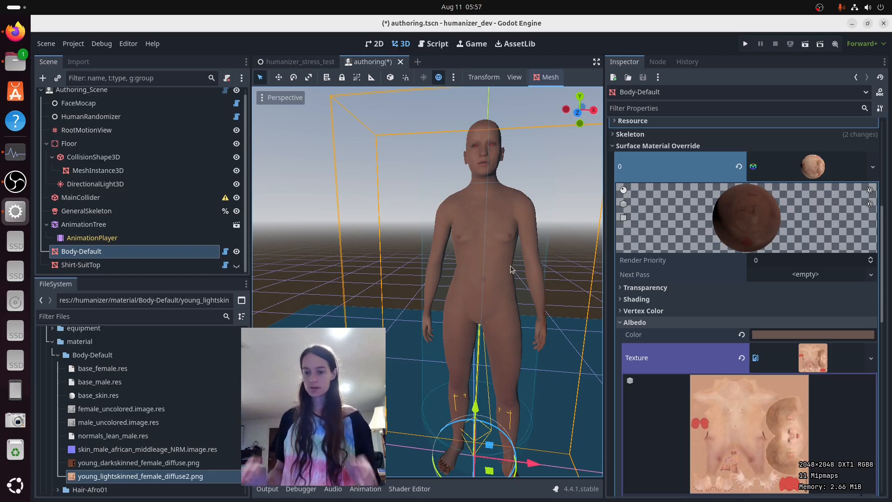
Step: Replace the body's albedo texture with young_darkskinned_female_diffuse.png, reset the albedo color to white and inspect the body from several angles
click(178, 464)
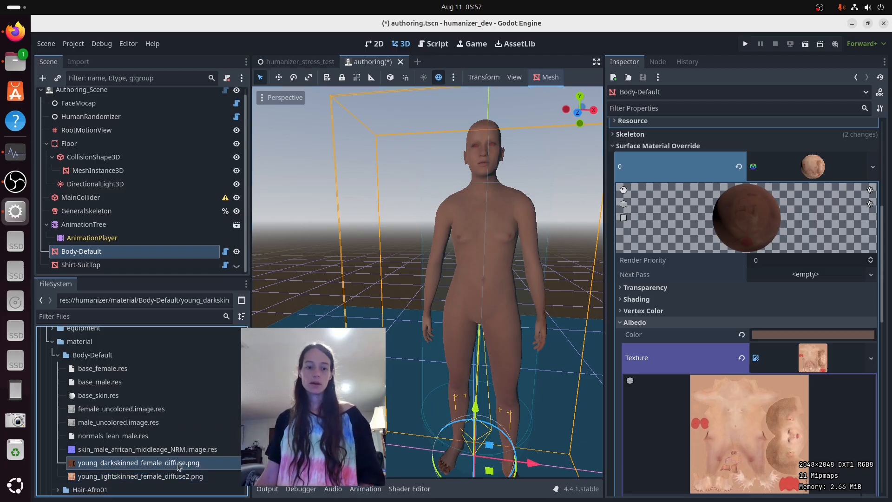
mouse_move(151, 466)
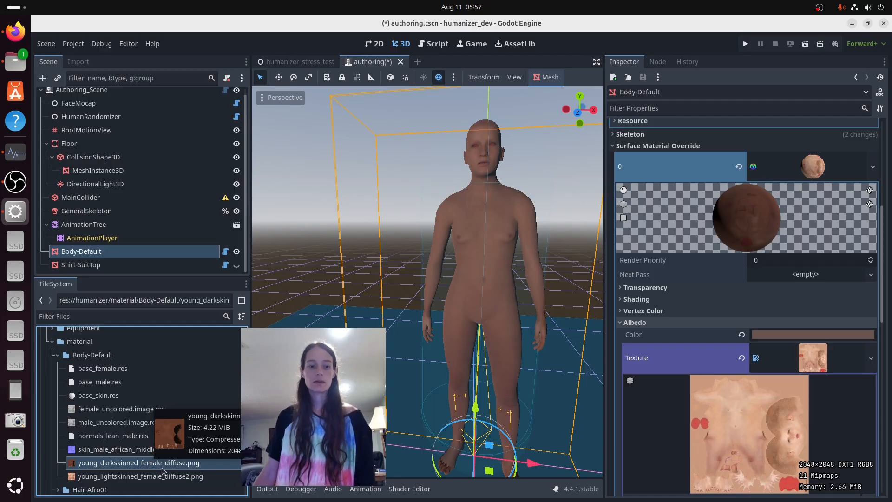
drag(181, 466, 799, 369)
click(742, 335)
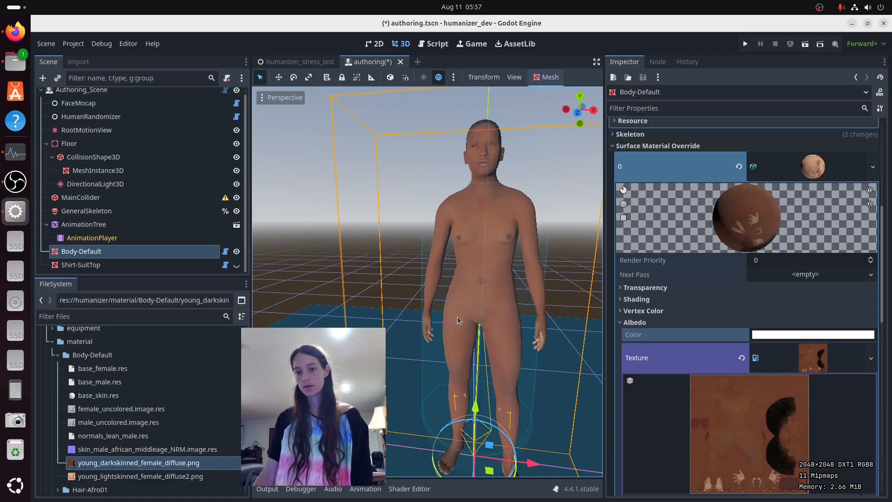
middle_drag(482, 316, 485, 307)
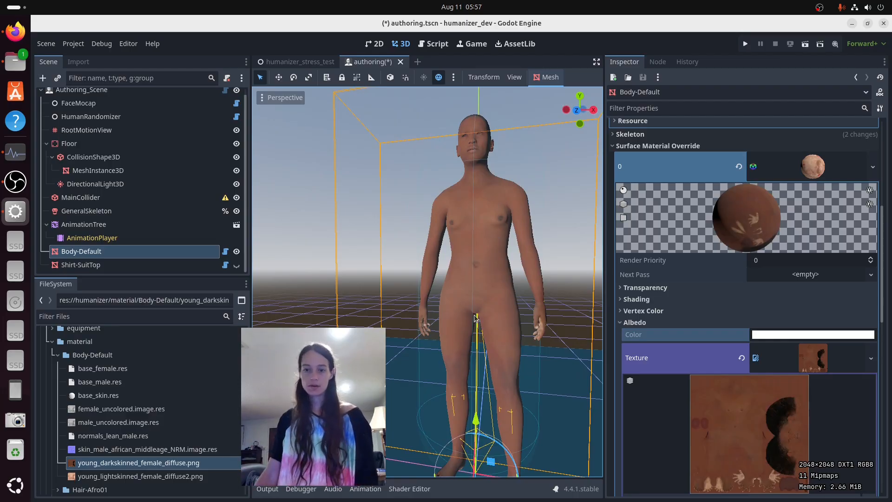
middle_drag(477, 319, 489, 347)
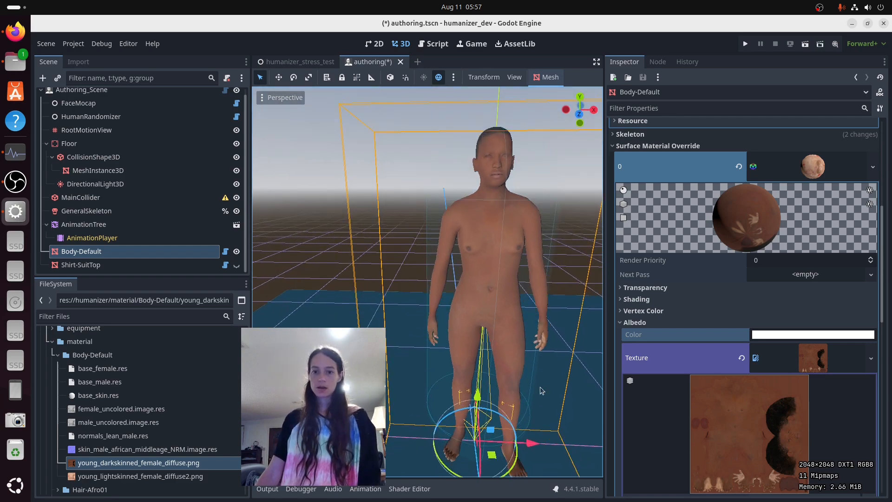
middle_drag(534, 368, 513, 348)
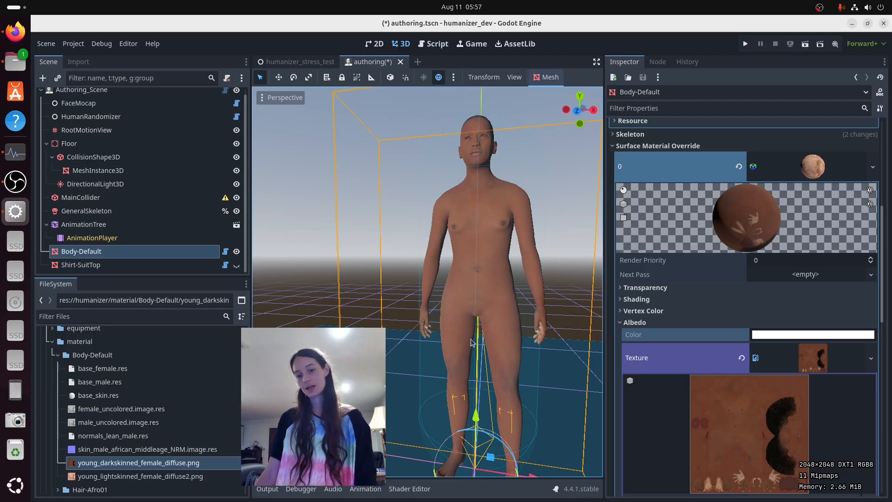
scroll(472, 343, down, 2)
scroll(498, 373, up, 2)
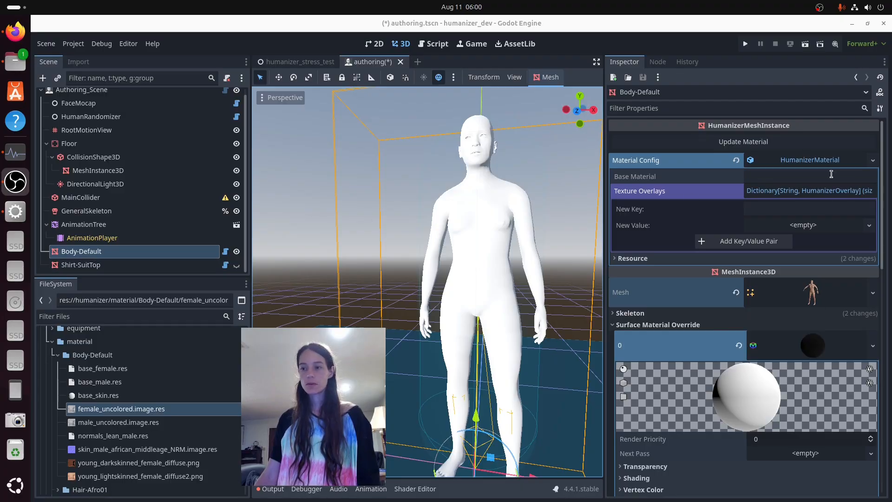
Step: Add a texture overlay with the key albedo and a new HumanizerOverlayGradientMap to the body's material config
click(831, 163)
click(826, 160)
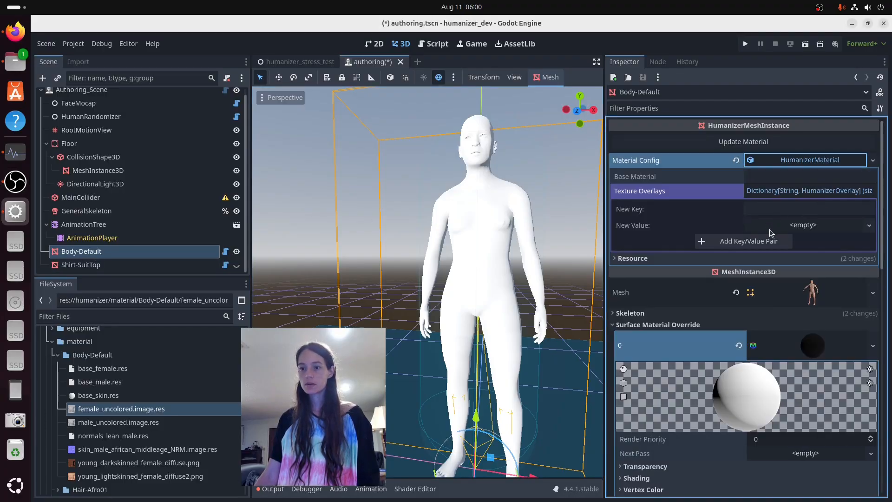
click(777, 210)
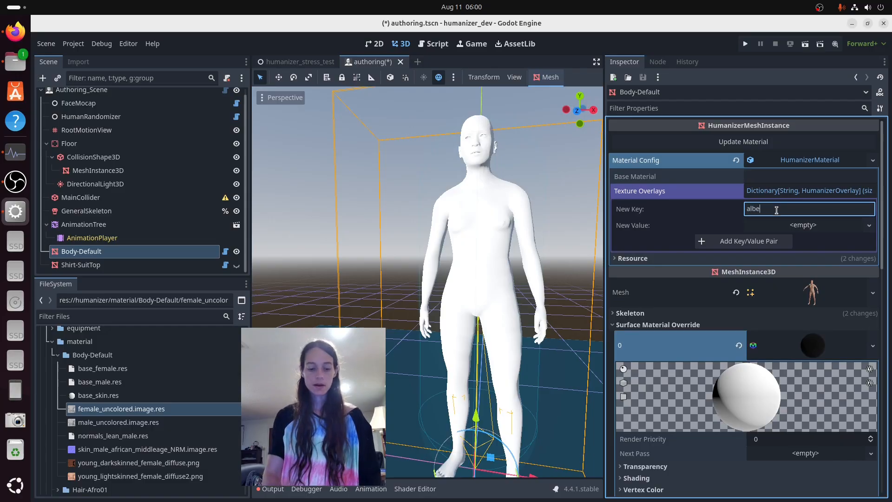
text(albedo)
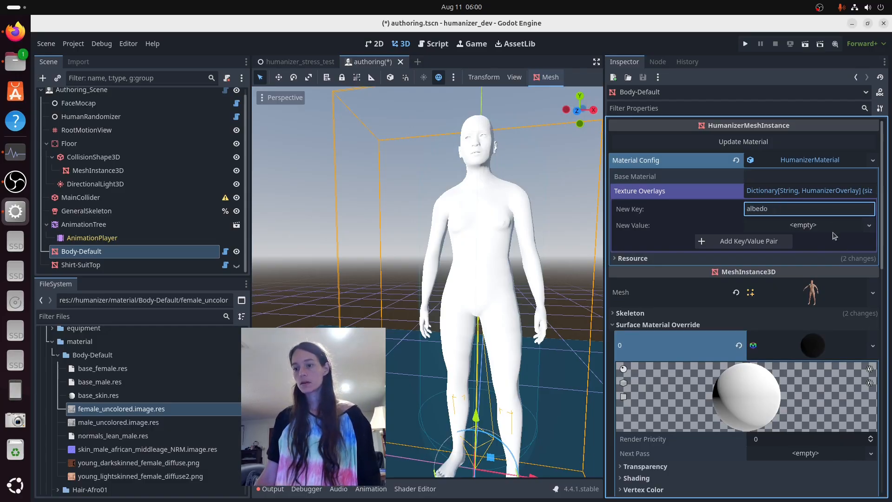
click(804, 225)
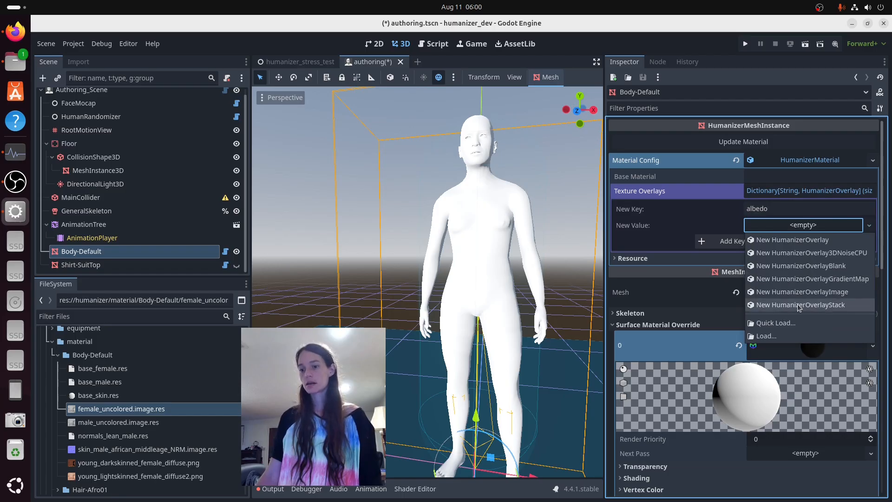
click(800, 279)
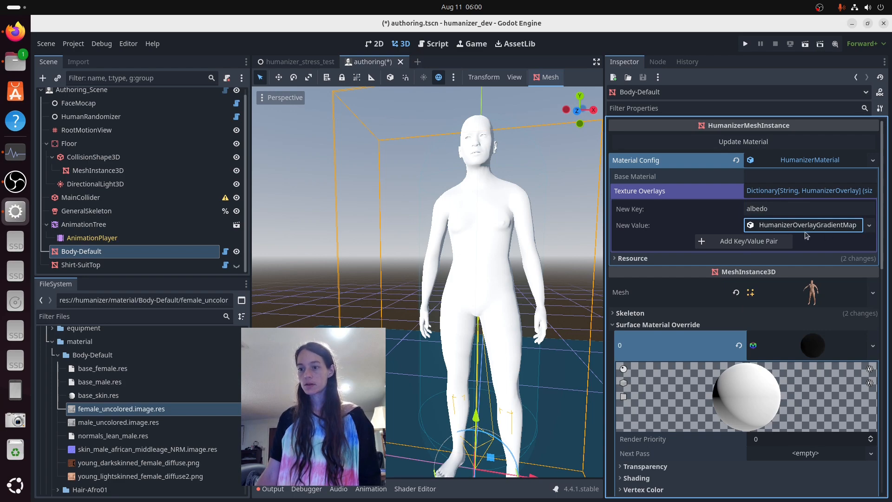
click(762, 241)
Step: Expand the albedo gradient map overlay and assign a new HumanizerOverlayImage as its base image
click(787, 213)
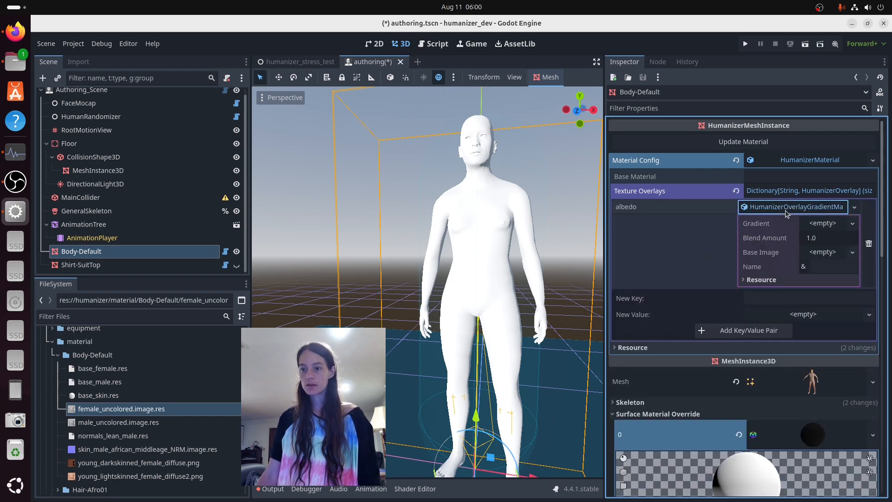
click(834, 253)
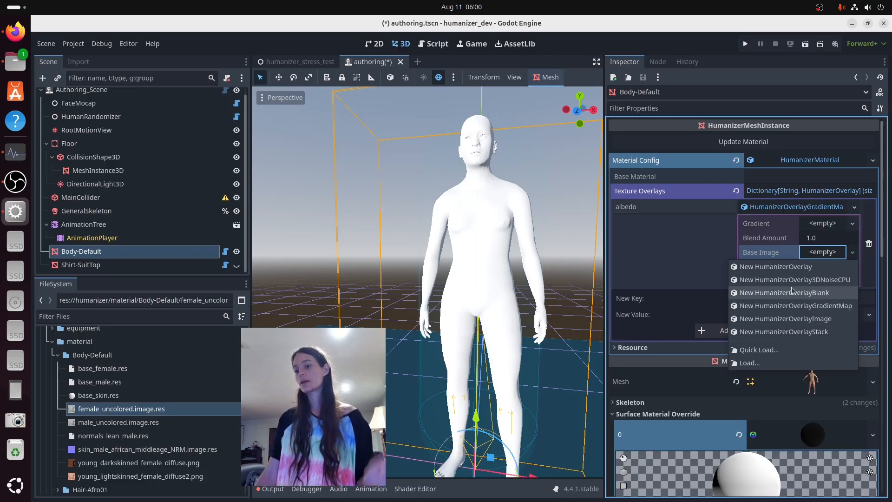
click(803, 319)
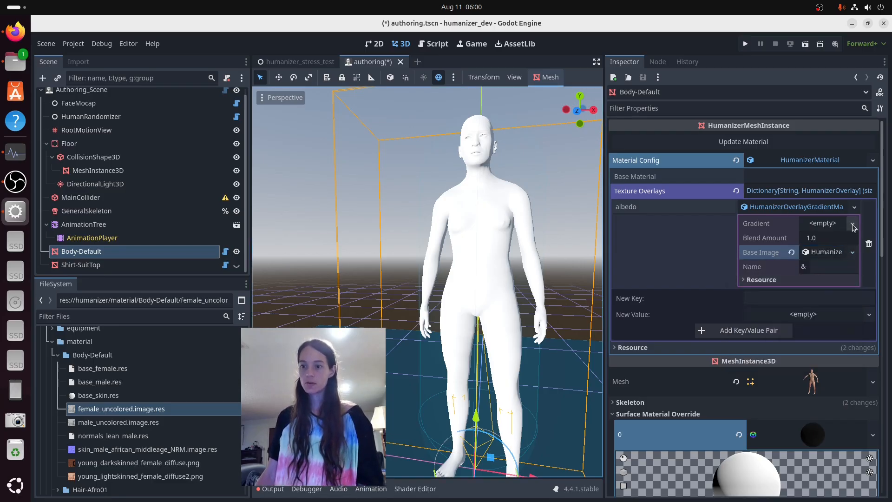
Step: Set the path of the albedo overlay's base image to Body-Default/female_uncolored
click(839, 252)
click(822, 268)
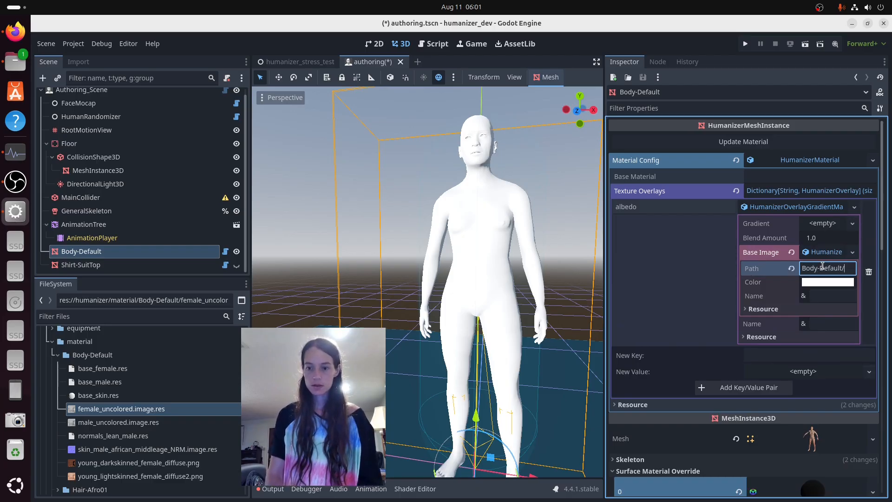
text(Body-Default/)
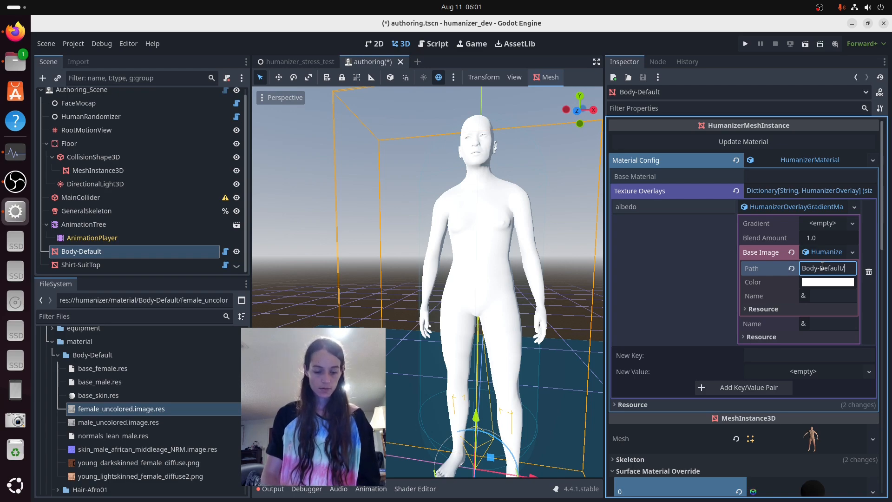
text(female_uncol)
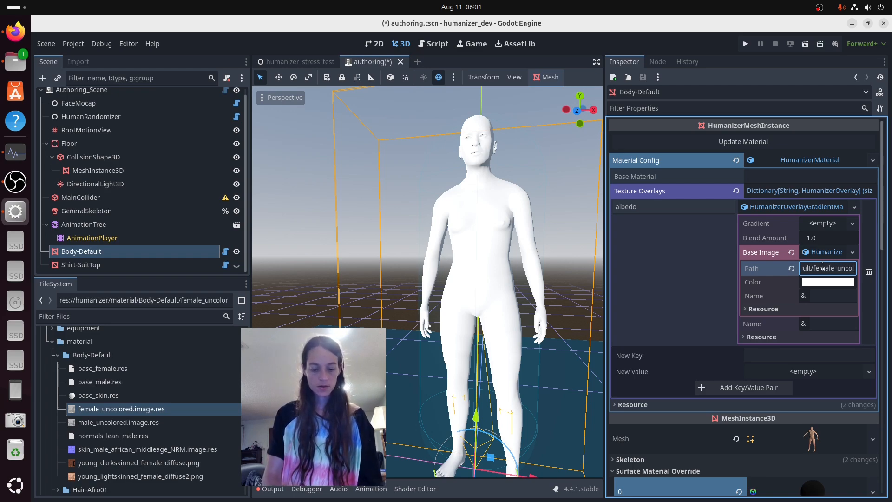
text(ored)
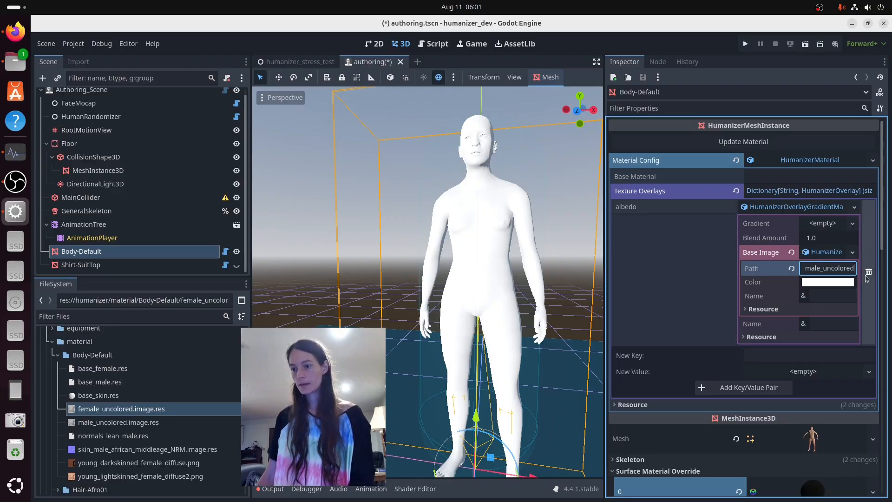
Step: Assign a new GradientTexture1D to the albedo overlay's gradient and expand it to show the editable gradient ramp
click(837, 225)
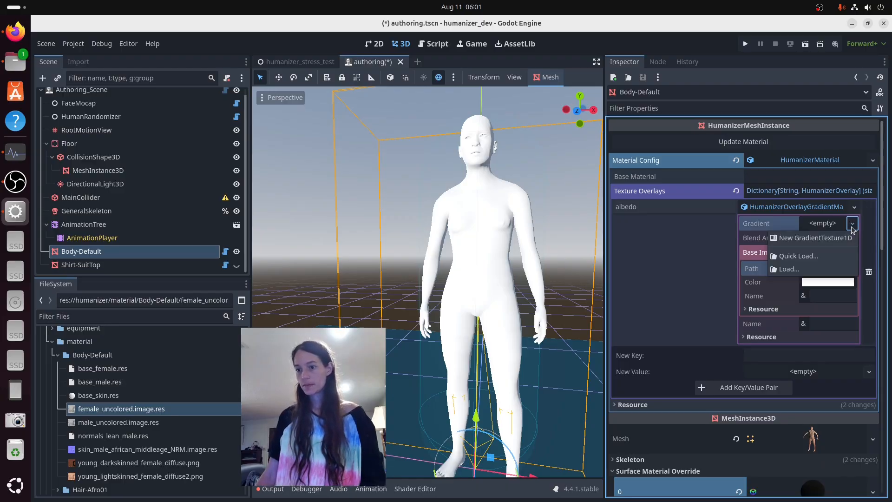
click(836, 238)
click(836, 222)
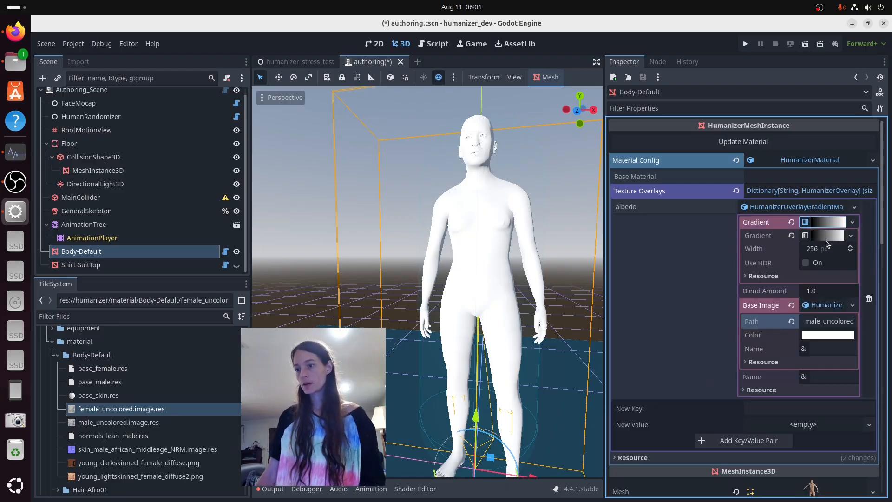
click(827, 238)
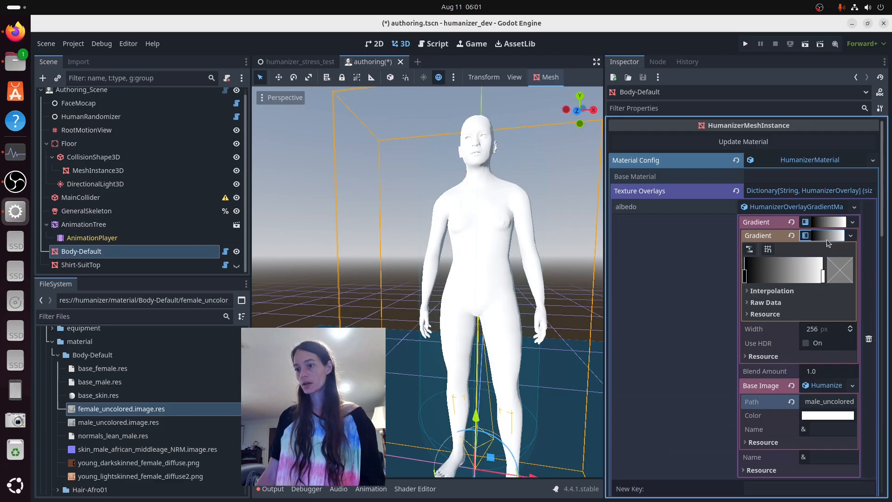
Step: Check the gradient's black and white end stops, update the body's material and inspect the gradient-mapped body
click(744, 276)
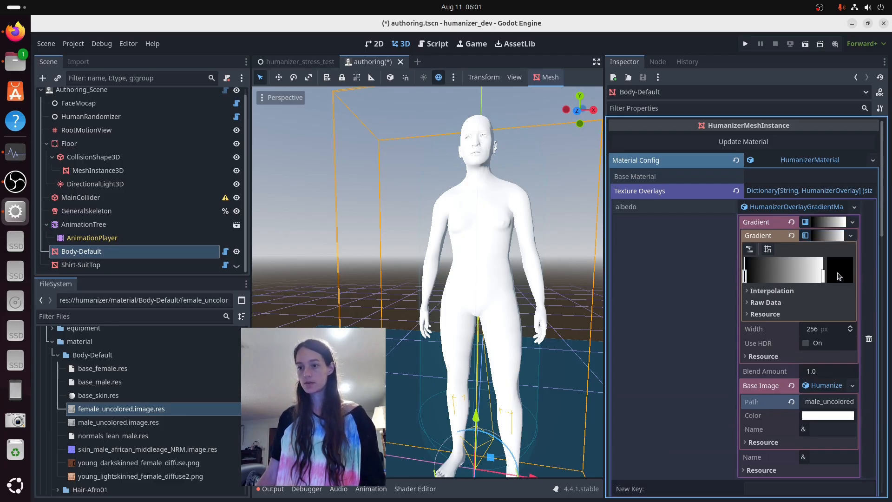
click(824, 277)
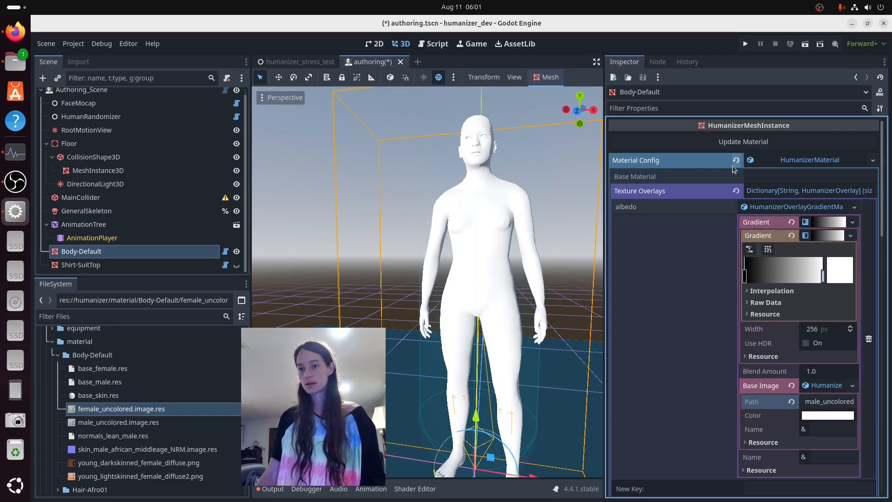
click(726, 143)
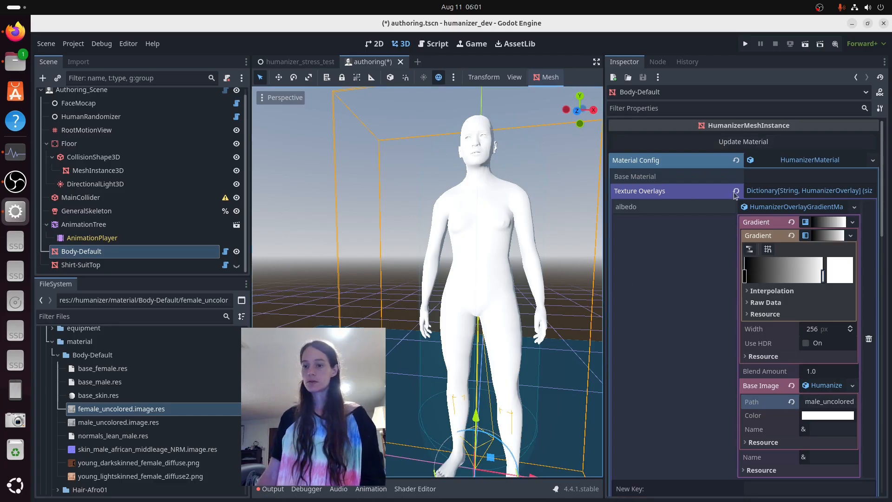
click(722, 144)
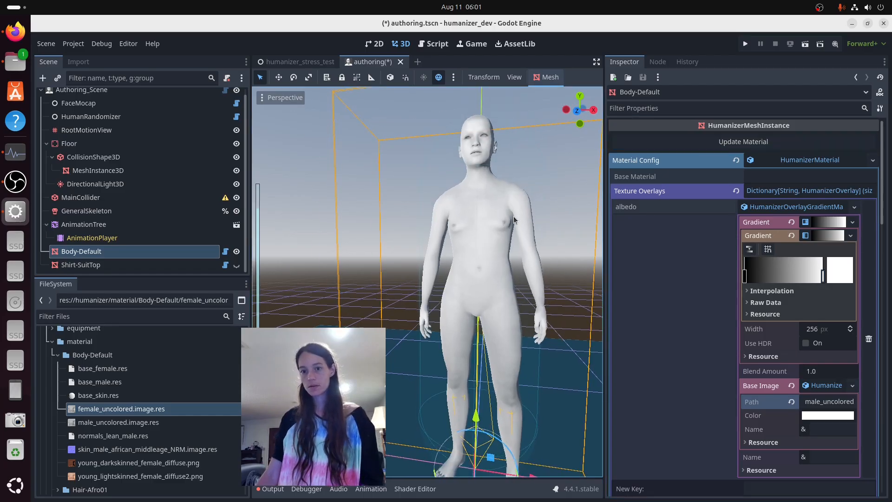
middle_drag(514, 216, 484, 219)
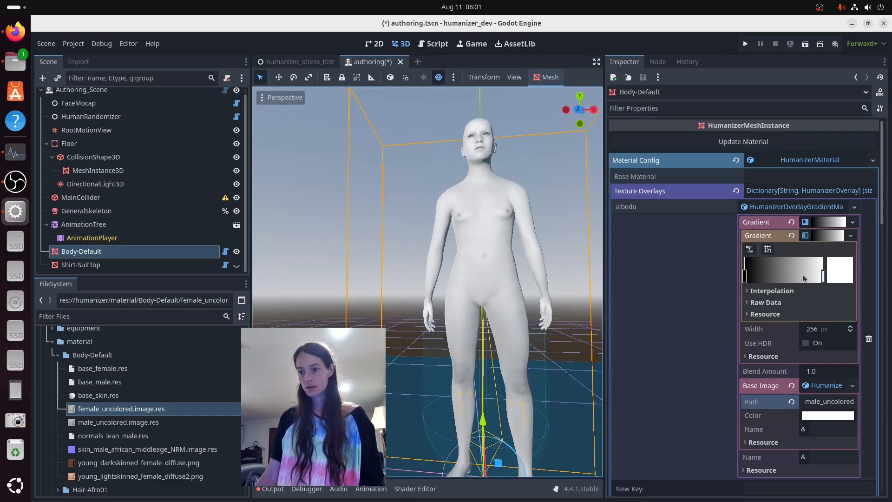
Step: Add a stop near the middle of the gradient and set its color to light peach f5b18a
double_click(788, 276)
click(836, 271)
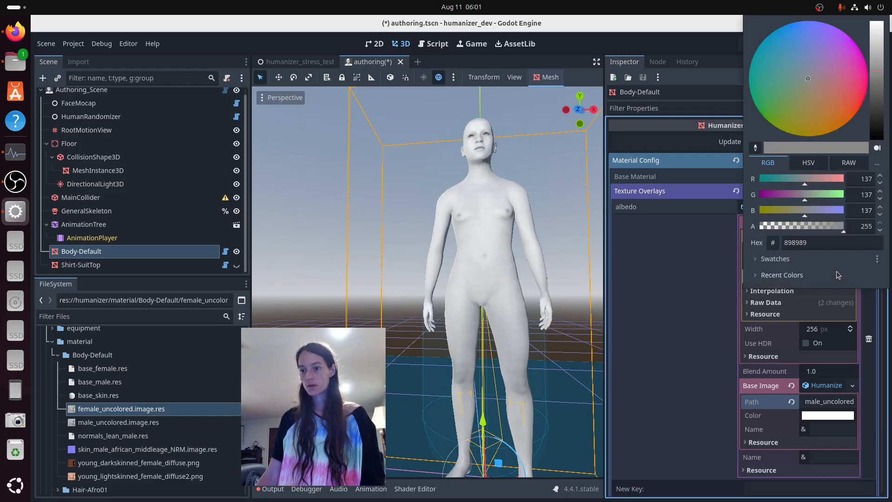
mouse_move(816, 181)
mouse_down()
mouse_move(836, 181)
mouse_move(810, 196)
mouse_move(818, 196)
mouse_up()
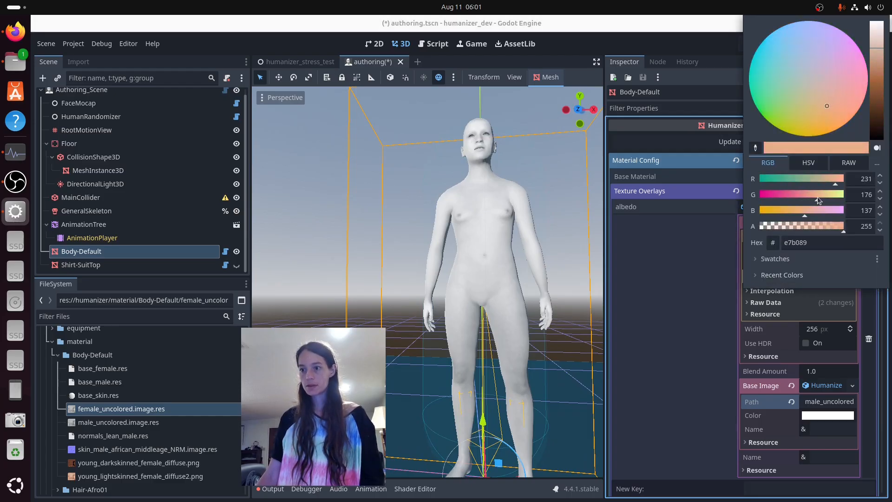
mouse_move(875, 54)
mouse_down()
mouse_move(883, 61)
mouse_move(880, 51)
mouse_up()
drag(805, 214, 802, 208)
drag(836, 179, 841, 183)
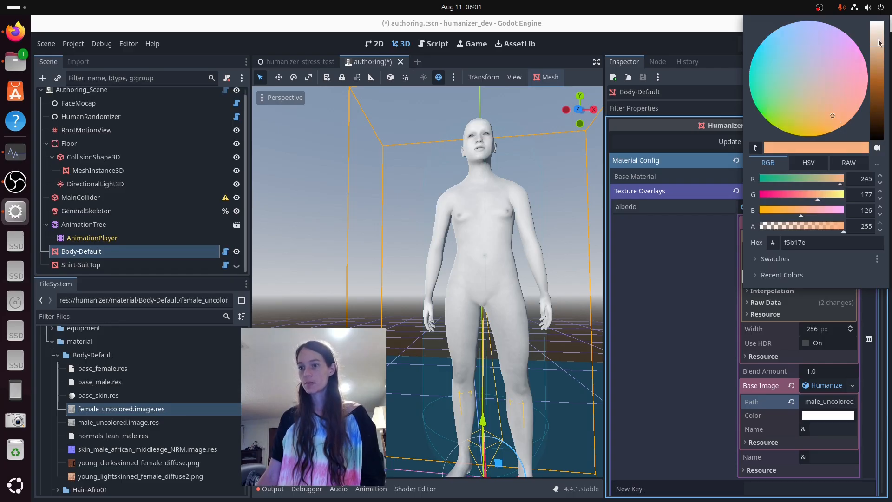
drag(879, 43, 878, 51)
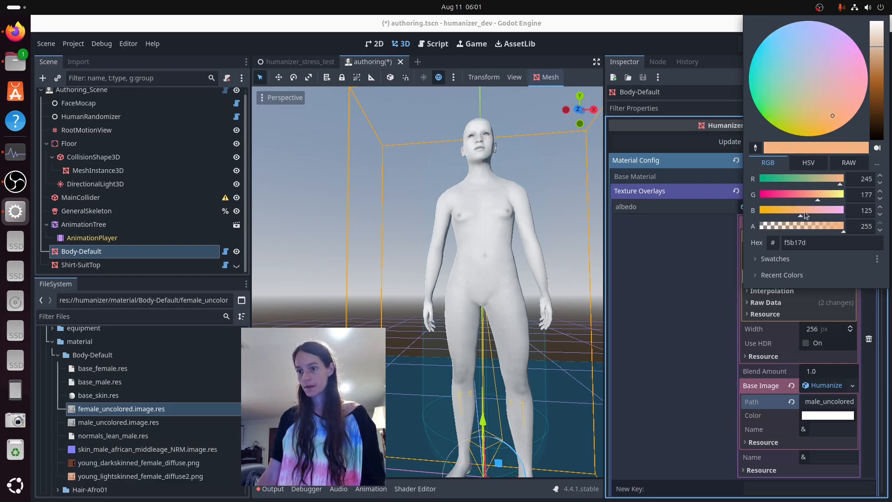
click(805, 211)
click(877, 51)
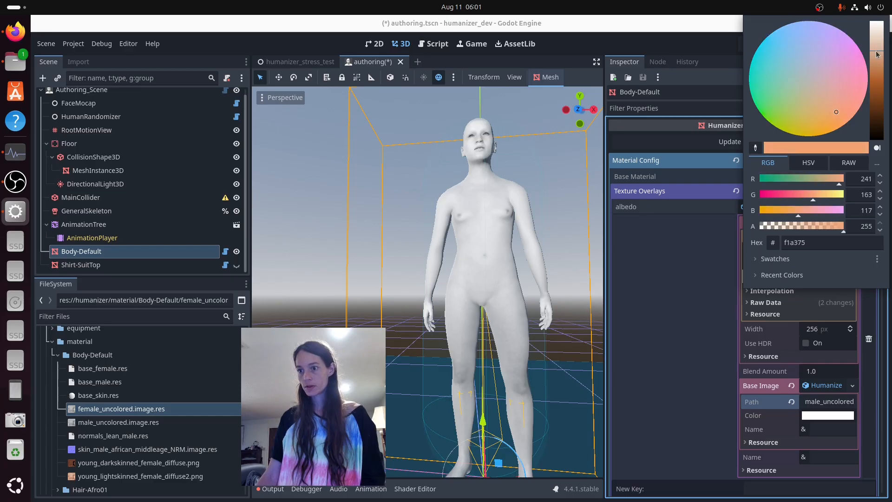
drag(876, 52, 877, 46)
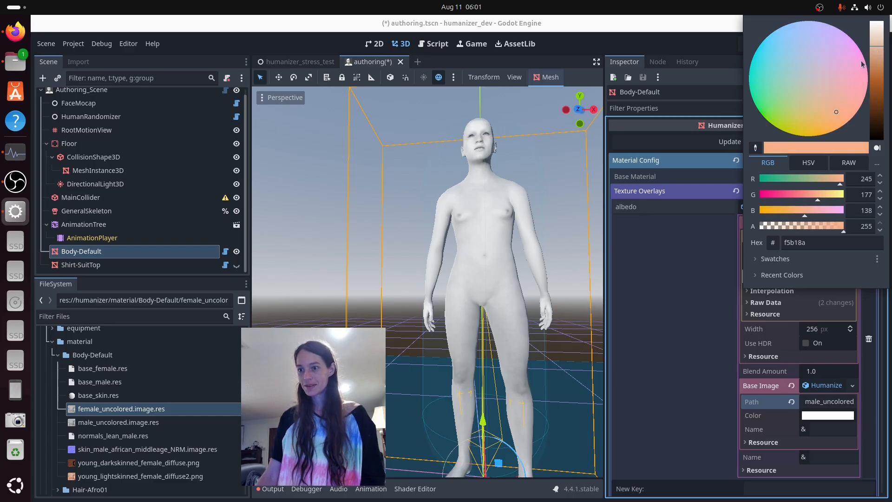
click(654, 281)
Step: Update the body's material, inspect the skin tone and shift the peach middle stop slightly toward the white end
click(697, 145)
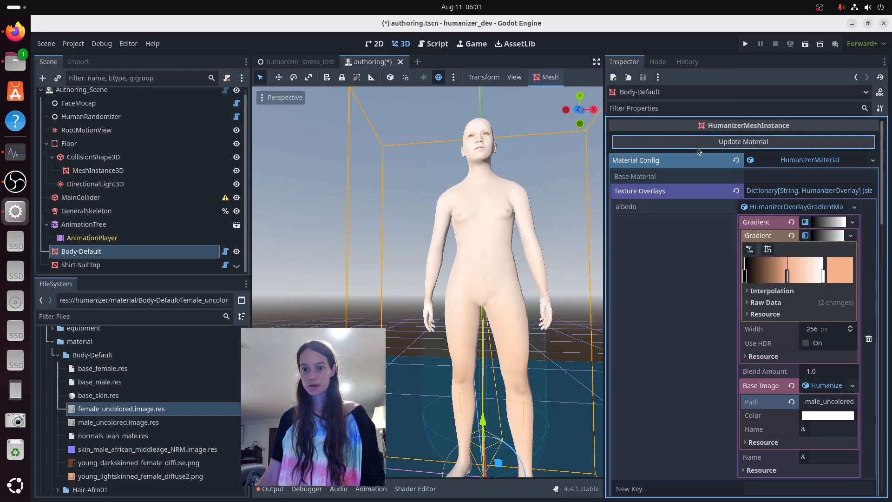
middle_drag(527, 308, 609, 314)
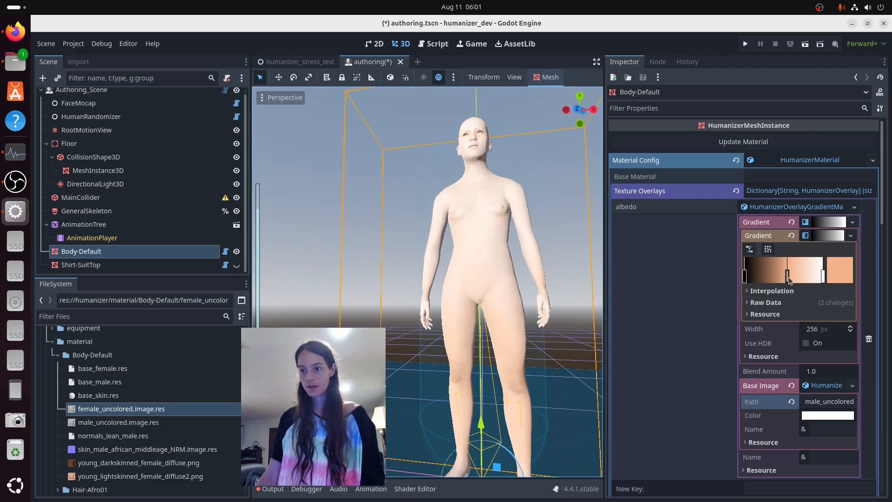
drag(789, 280, 791, 281)
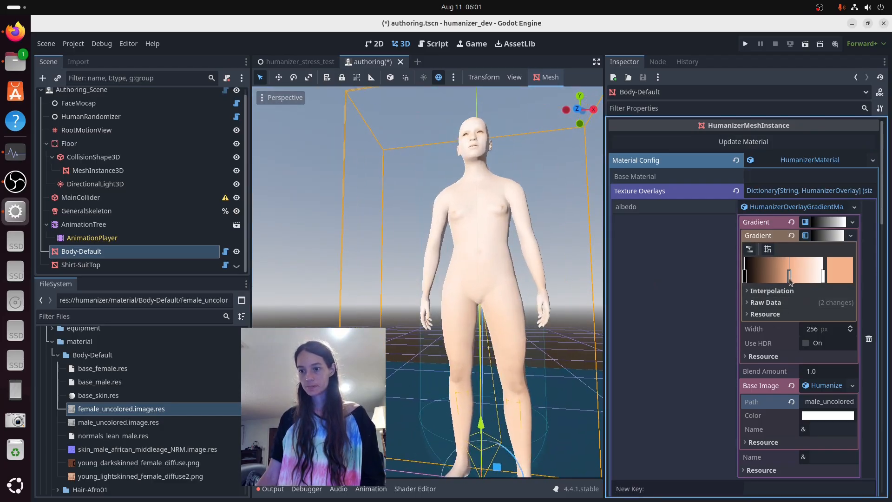
Step: Change the gradient's black start stop to reddish orange dc7252
click(745, 277)
click(840, 274)
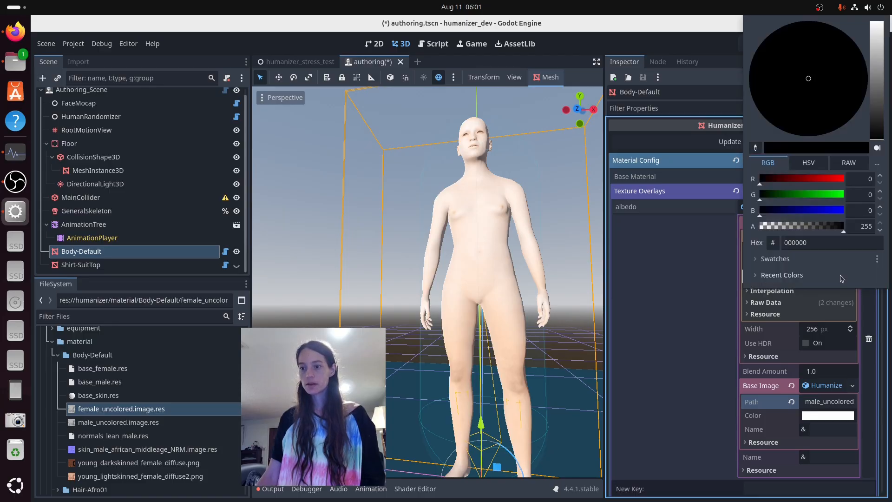
click(810, 194)
drag(811, 194, 757, 197)
drag(831, 213, 805, 211)
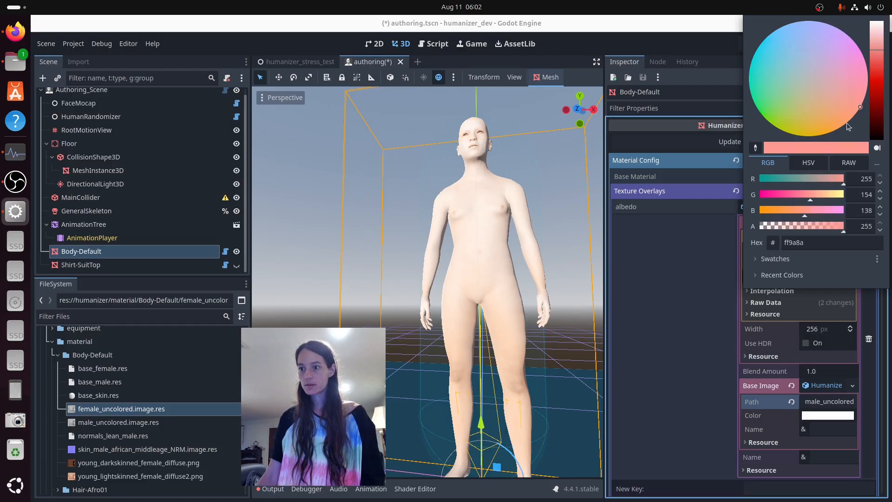
click(812, 196)
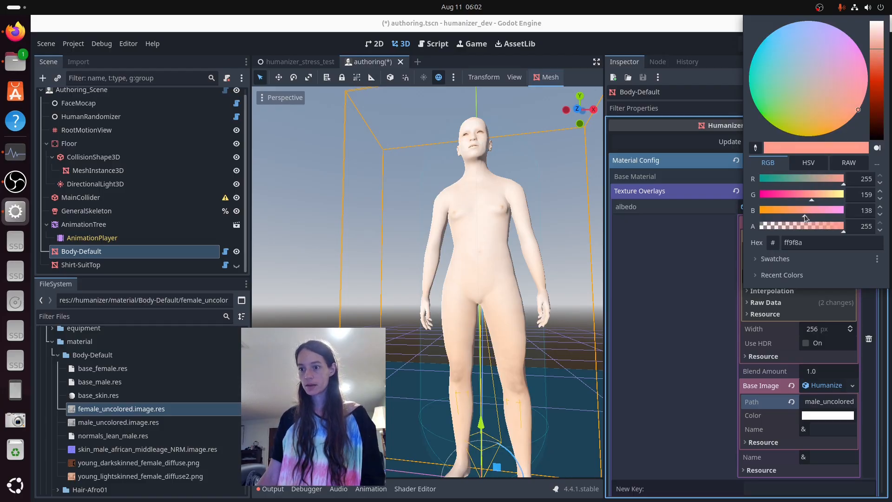
mouse_move(872, 66)
mouse_down()
mouse_move(876, 73)
mouse_move(878, 56)
mouse_up()
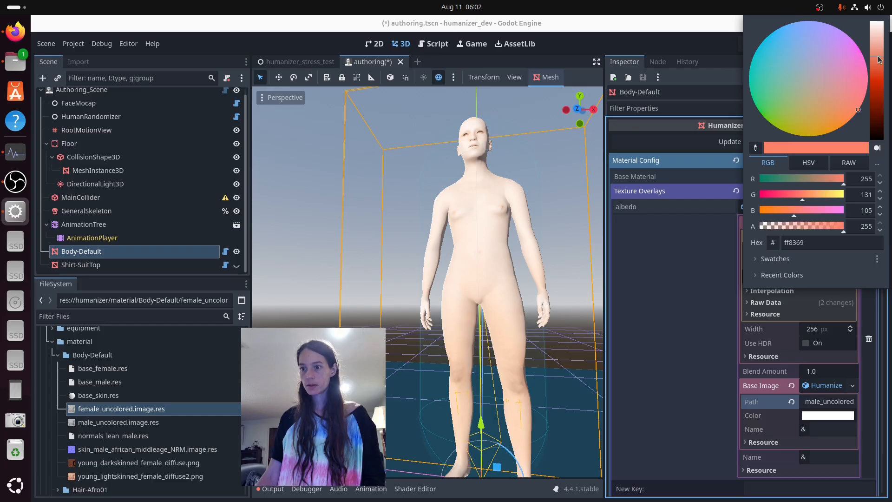
click(808, 195)
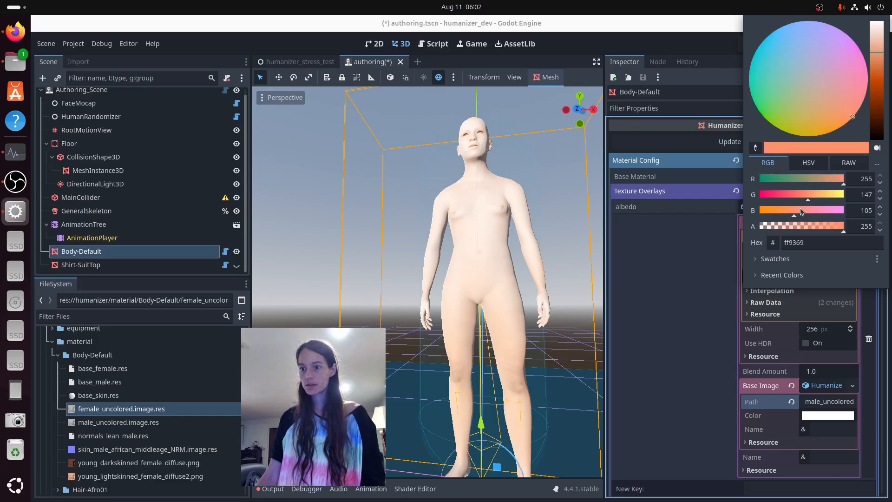
click(807, 194)
drag(838, 179, 836, 180)
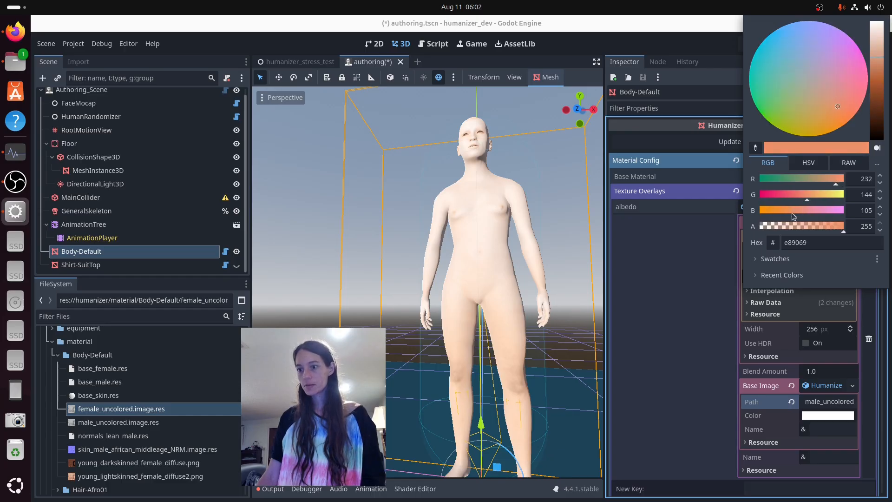
drag(792, 213, 794, 213)
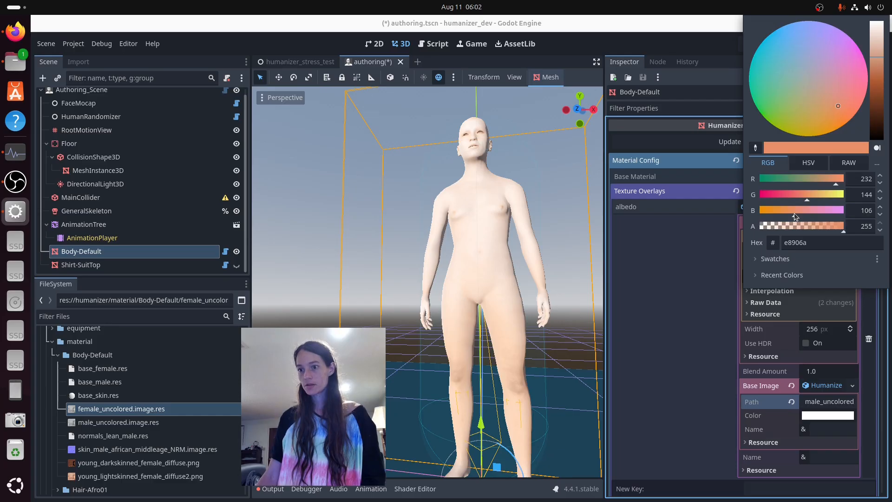
click(804, 195)
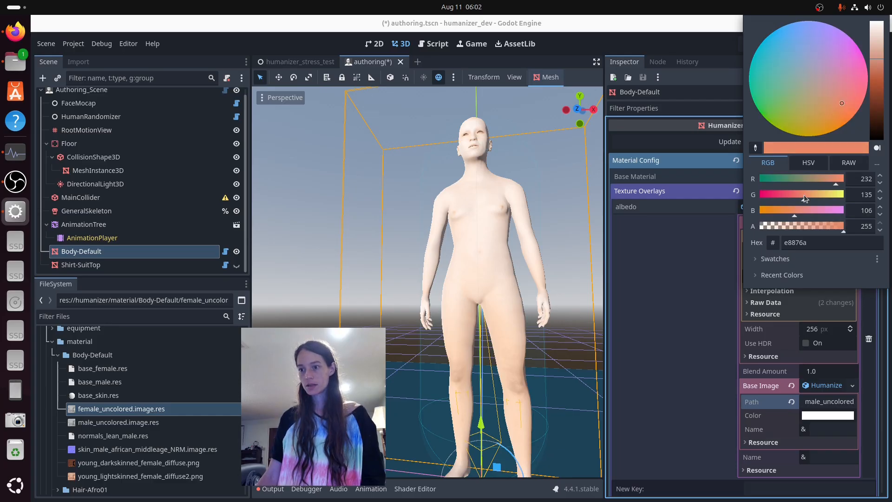
drag(880, 69, 882, 70)
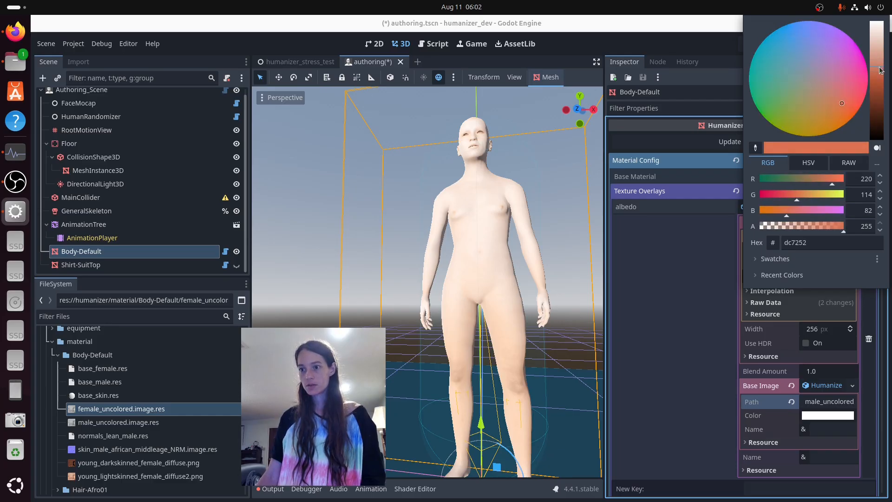
click(690, 299)
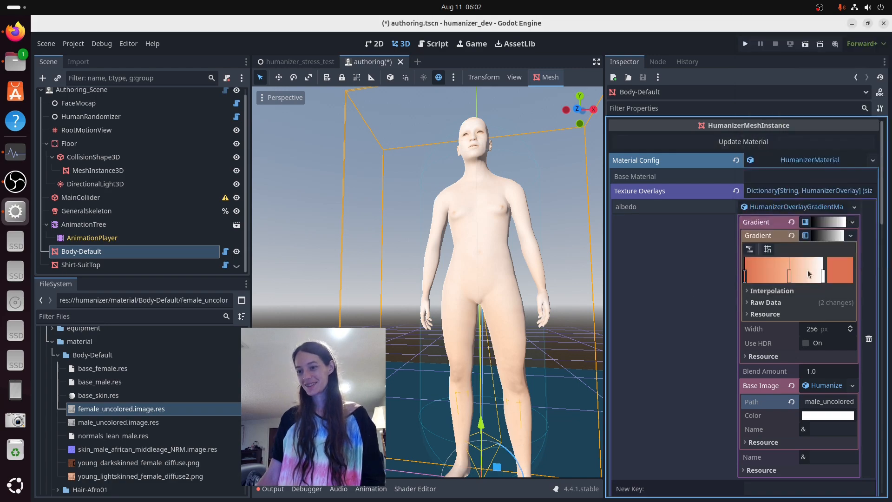
Step: Shift the peach middle stop slightly toward the orange end and update the body's material
drag(790, 278, 787, 278)
click(823, 277)
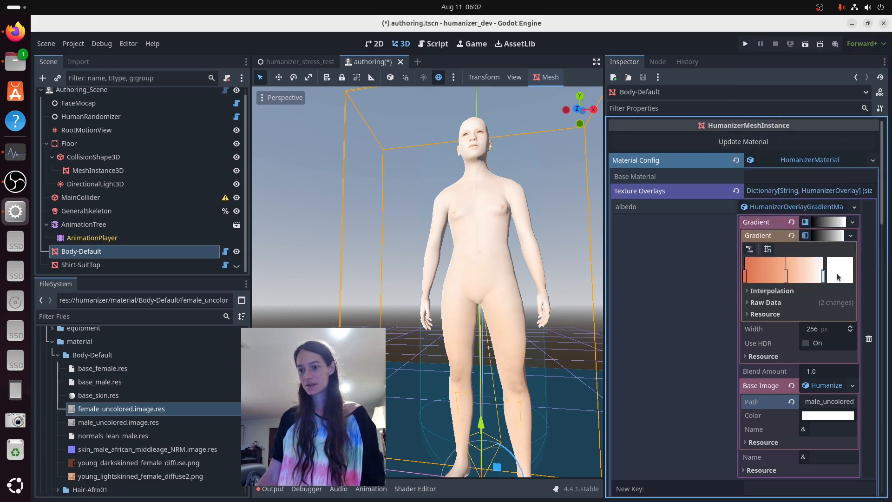
click(762, 148)
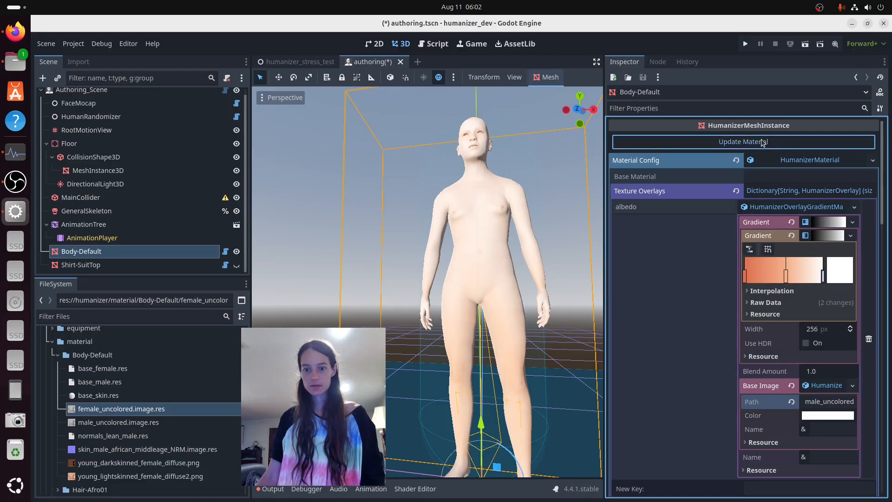
Step: Shift the gradient's reddish orange stop inward and the peach stop toward the white end, and update the body's material
drag(746, 277, 762, 278)
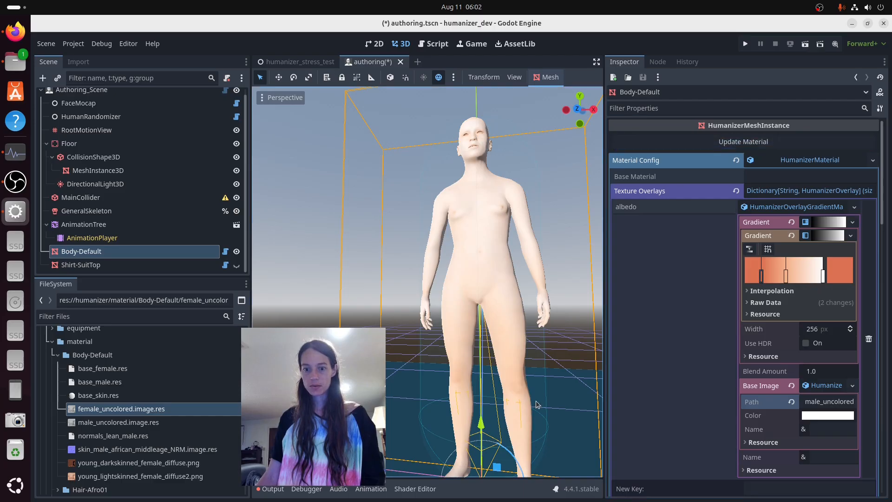
middle_drag(532, 409, 526, 378)
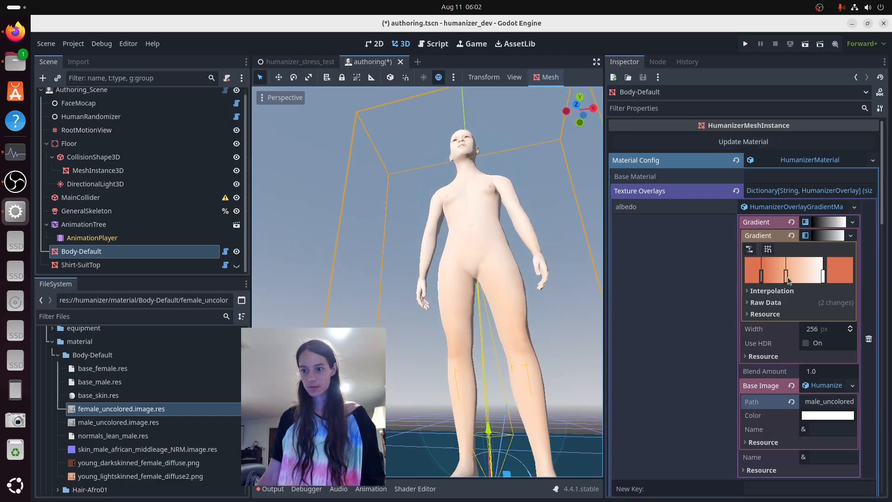
drag(786, 277, 797, 279)
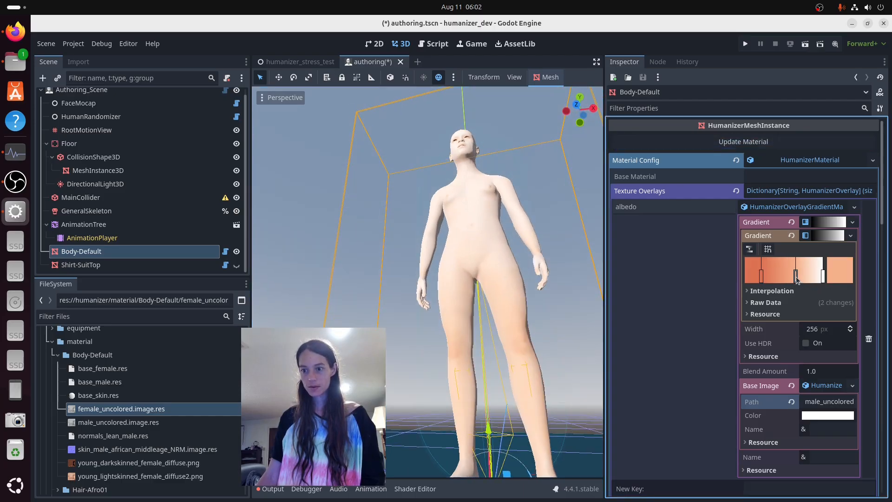
click(744, 142)
middle_drag(510, 343, 524, 357)
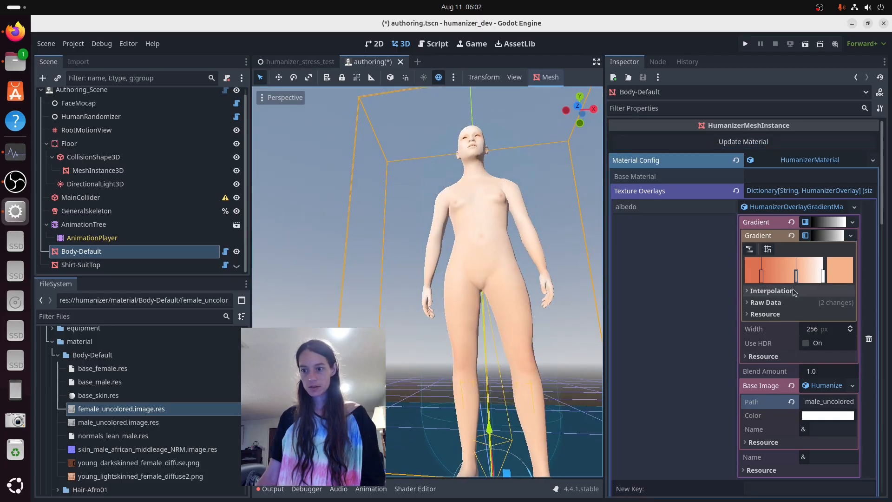
Step: Readjust the orange and peach stops and add a stop at the gradient's start colored reddish brown a0482e
drag(796, 278, 724, 281)
click(743, 142)
click(843, 281)
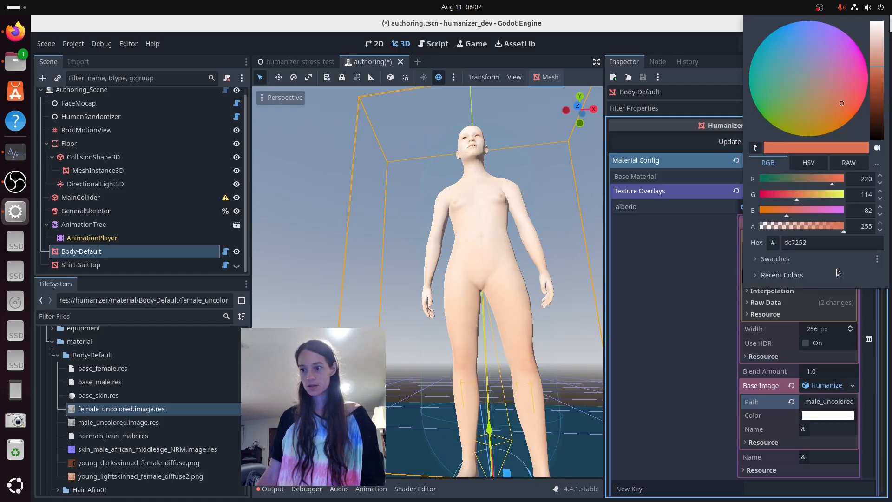
click(879, 91)
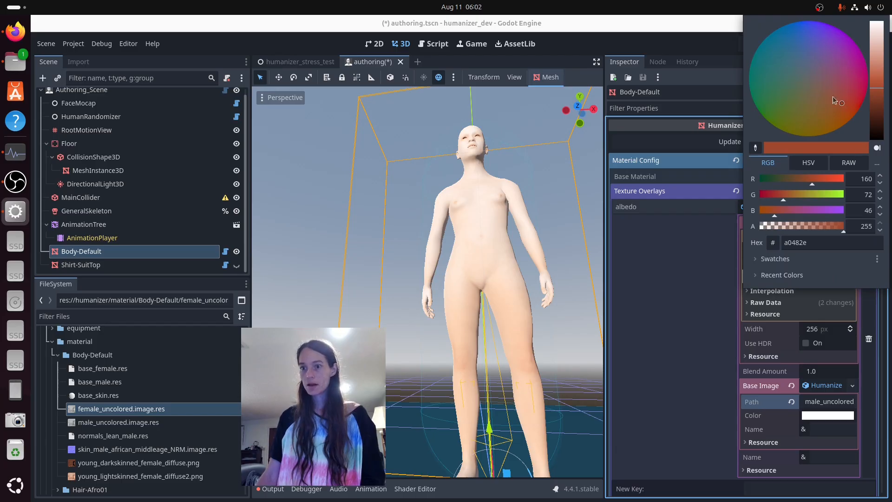
click(701, 146)
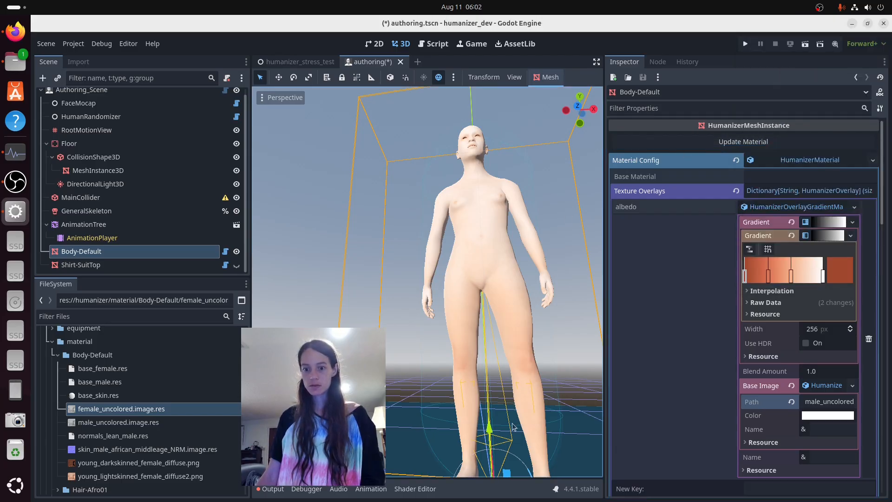
Step: Fine-tune the peach stop slightly closer to the white end, updating the body's material to judge the skin tone
middle_drag(503, 382, 515, 362)
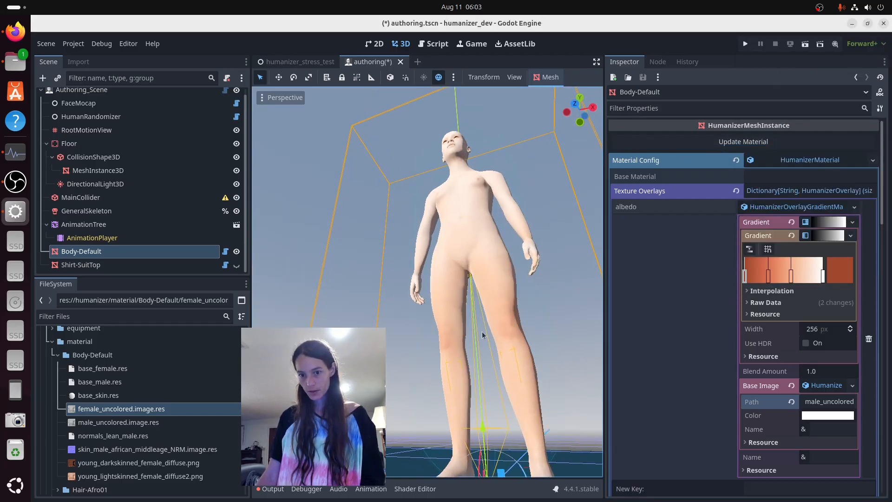
middle_drag(482, 331, 511, 394)
middle_drag(452, 210, 509, 321)
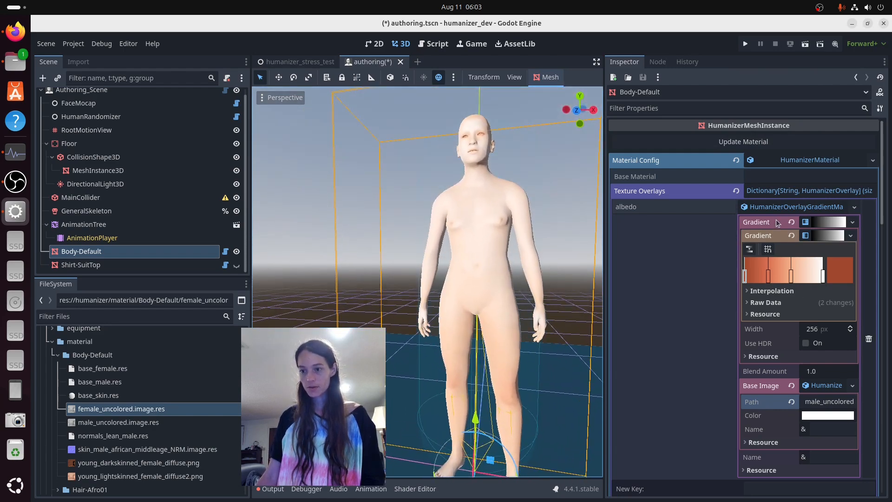
drag(791, 277, 800, 277)
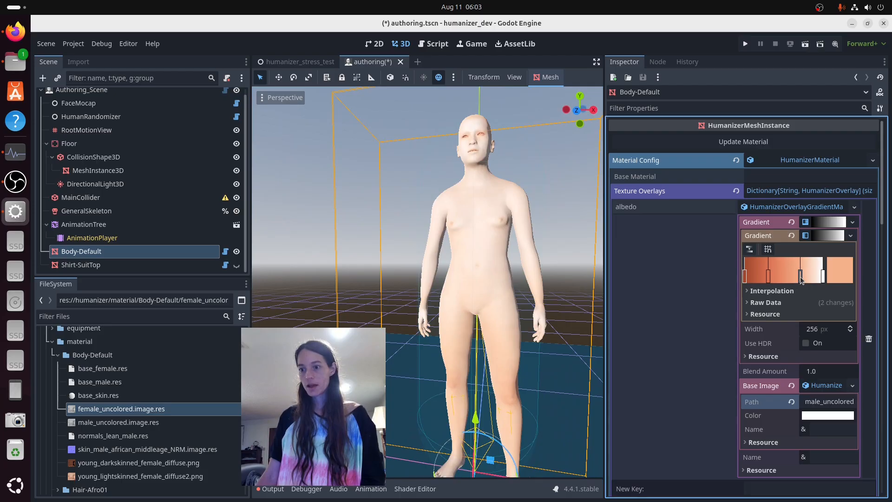
click(768, 143)
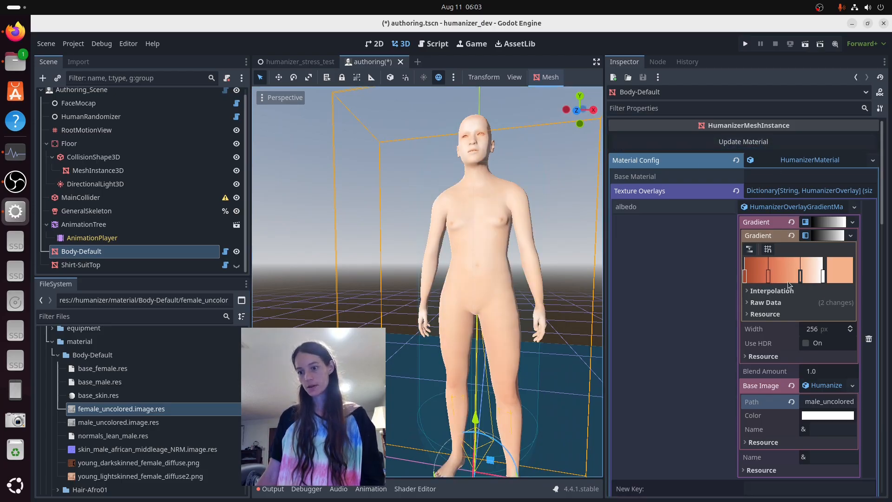
drag(801, 279, 797, 278)
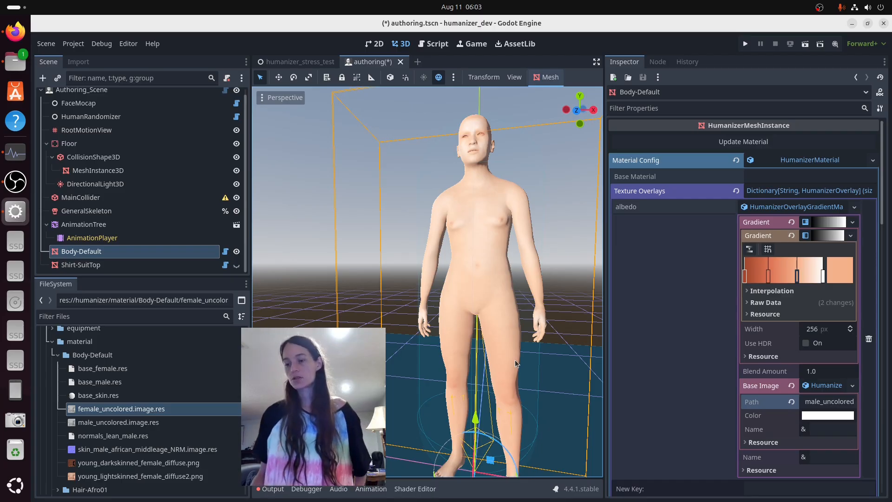
click(773, 143)
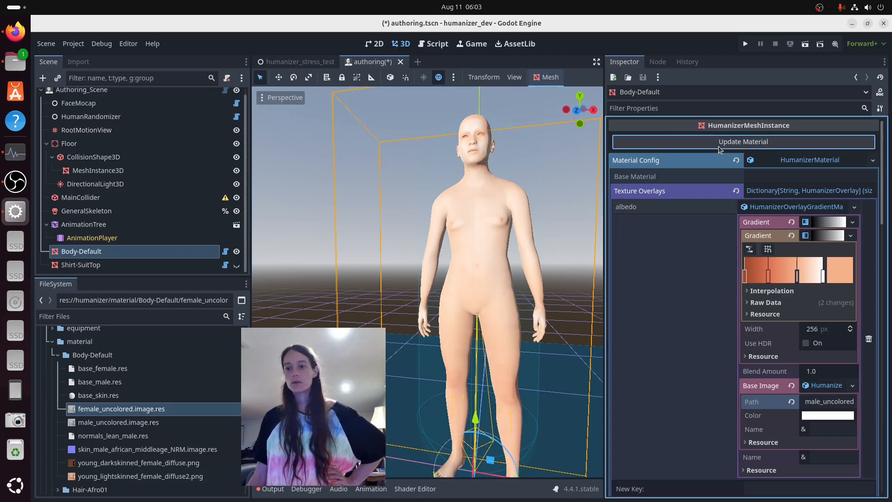
Step: Shift the reddish orange stop slightly toward the peach stop and update the body's material
middle_drag(509, 298, 559, 257)
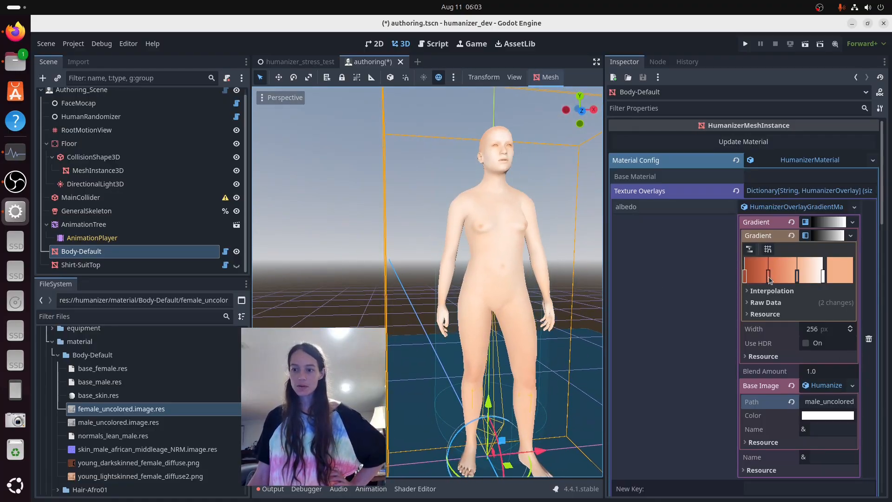
drag(769, 280, 773, 282)
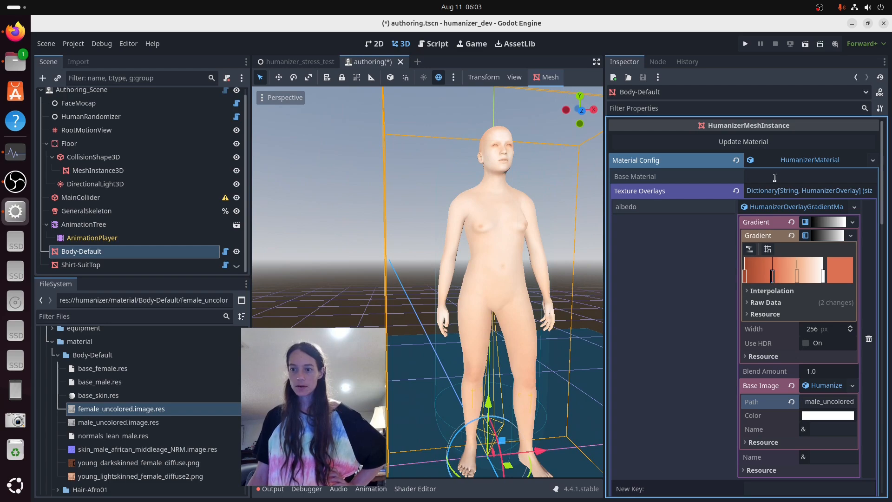
click(749, 142)
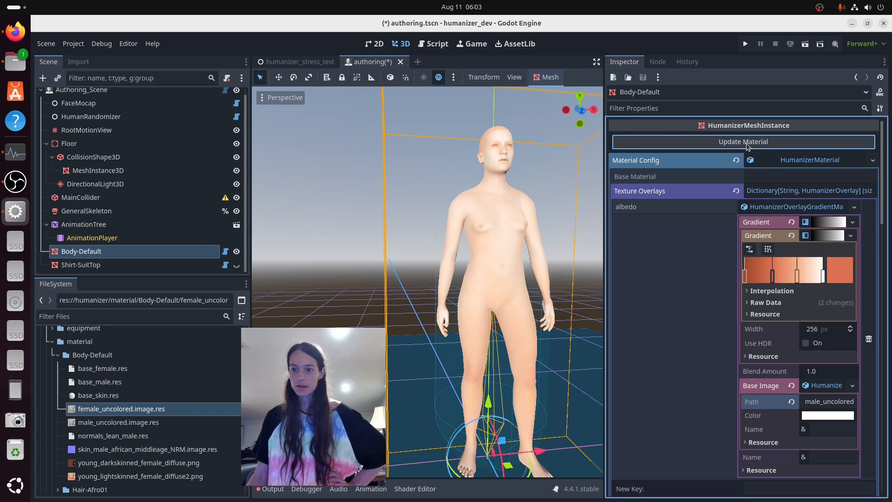
Step: Darken the gradient's start stop to brown 843923 and inspect the body's skin tone from several angles
click(750, 277)
click(846, 269)
click(877, 101)
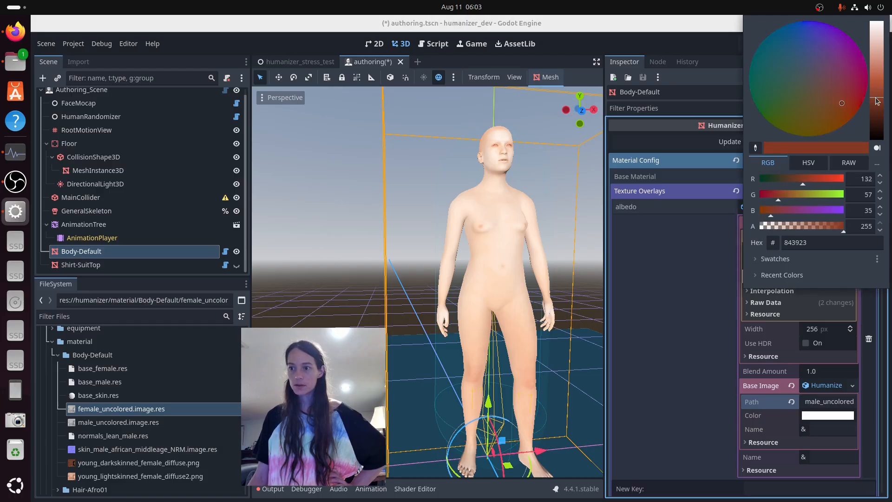
click(711, 143)
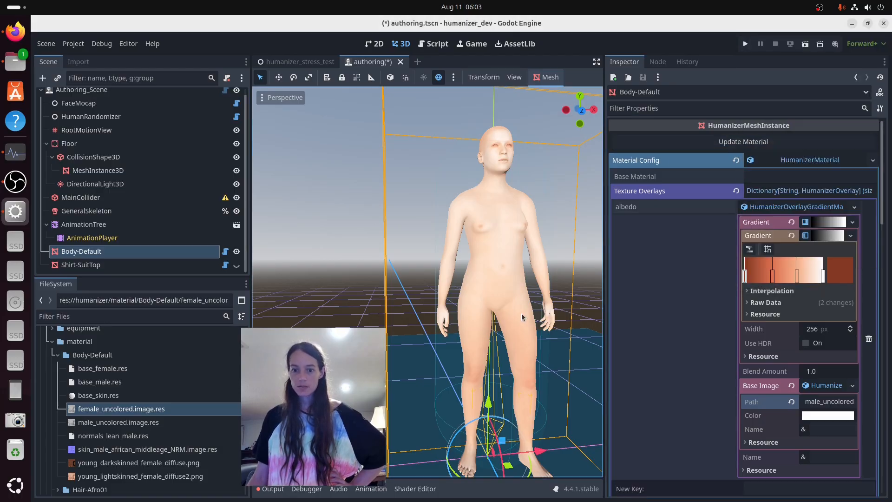
middle_drag(521, 314, 481, 275)
middle_drag(450, 244, 466, 294)
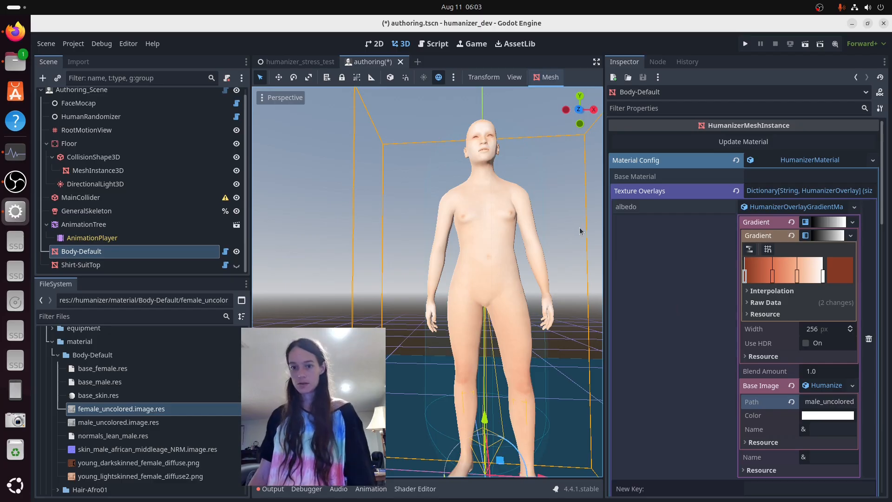
middle_drag(488, 309, 520, 327)
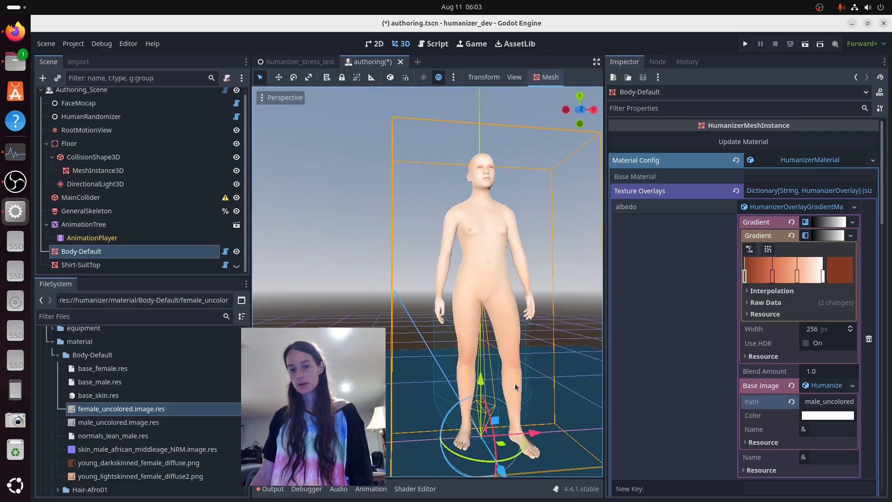
middle_drag(516, 387, 511, 277)
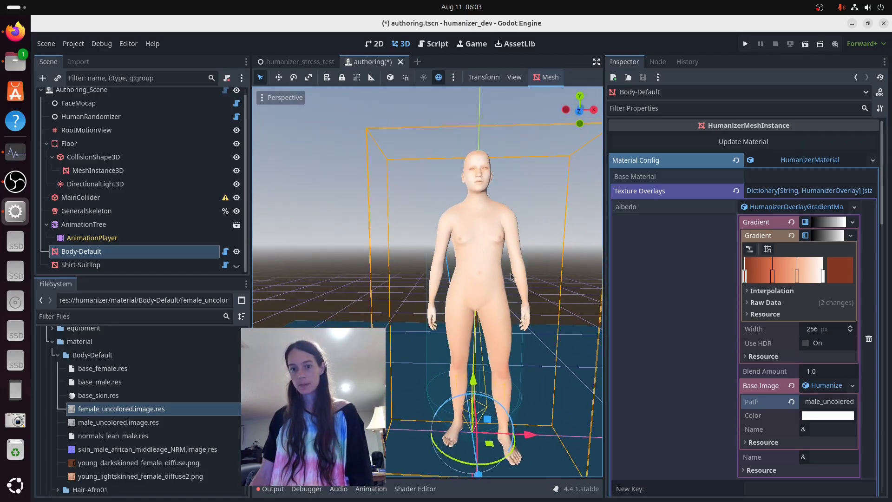
Step: Show the Shirt-SuitTop mesh and examine the face and neck skin against the green suit, close up and from afar
click(237, 265)
middle_drag(590, 299, 515, 234)
scroll(514, 182, up, 5)
scroll(515, 235, up, 6)
middle_drag(551, 264, 515, 246)
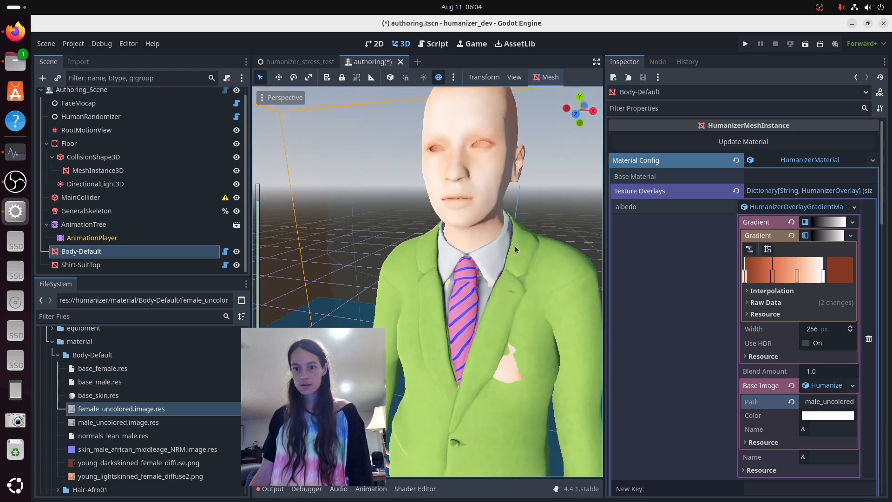
scroll(461, 191, down, 3)
scroll(461, 191, up, 6)
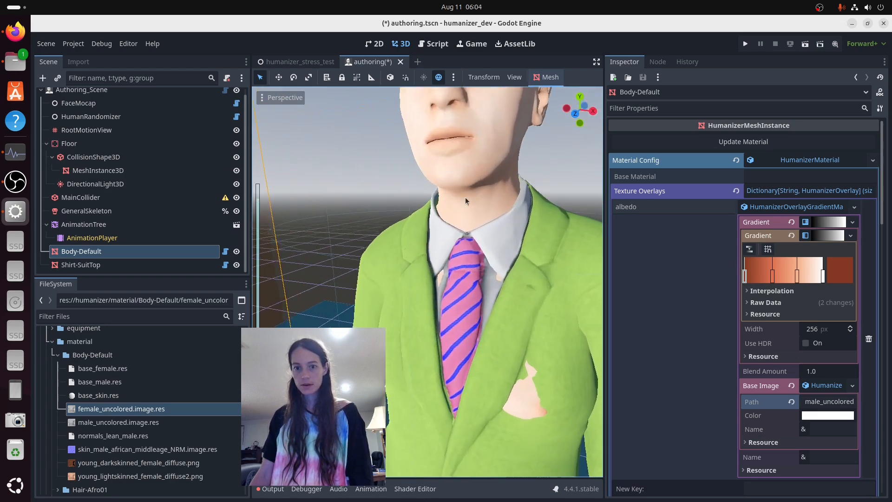
middle_drag(480, 181, 483, 197)
scroll(491, 258, down, 8)
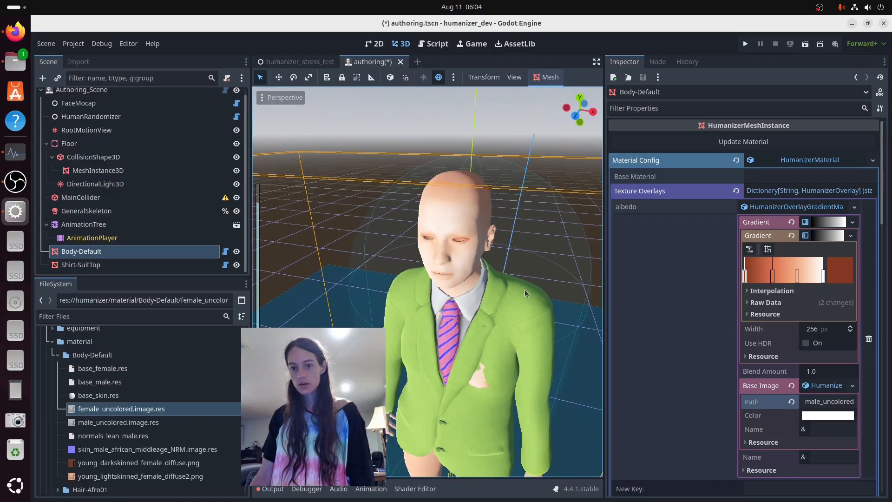
middle_drag(526, 289, 526, 250)
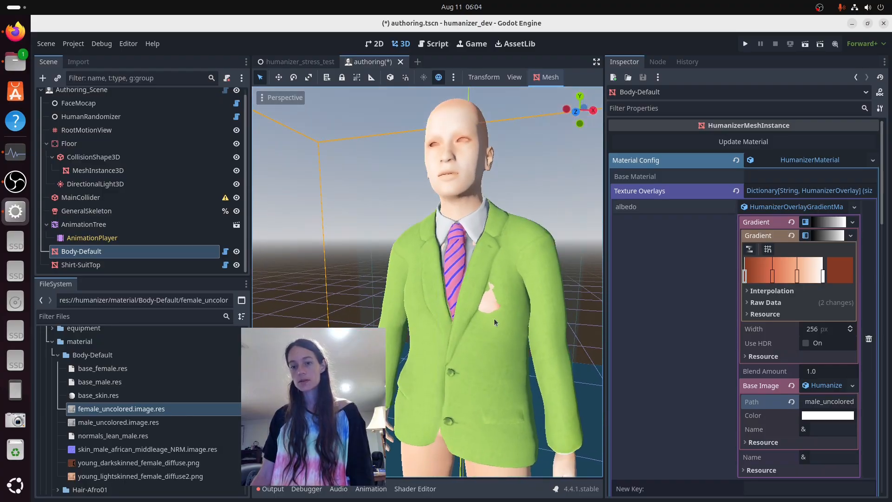
scroll(471, 343, down, 5)
mouse_move(458, 348)
middle_down()
mouse_move(481, 277)
mouse_move(500, 287)
mouse_move(480, 306)
mouse_move(474, 349)
middle_up()
scroll(482, 325, down, 6)
scroll(493, 325, up, 7)
Step: Change the gradient's reddish orange stop to reddish brown 9c462c
click(773, 277)
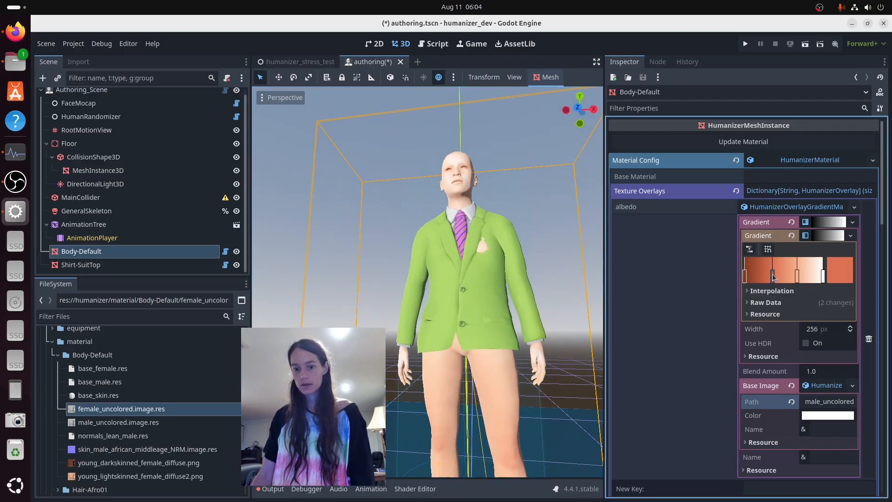
click(845, 274)
click(878, 93)
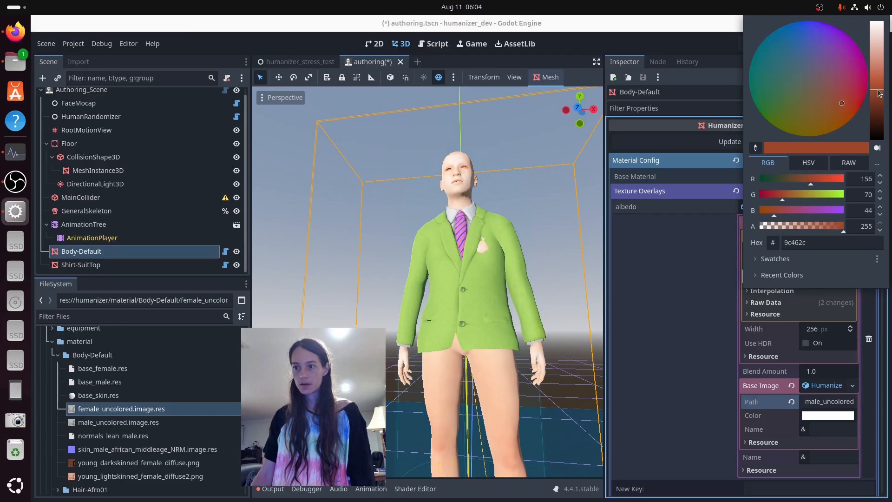
click(722, 266)
Step: Darken the gradient's start stop to very dark brown, update the body's material and inspect the suited character's skin
click(838, 273)
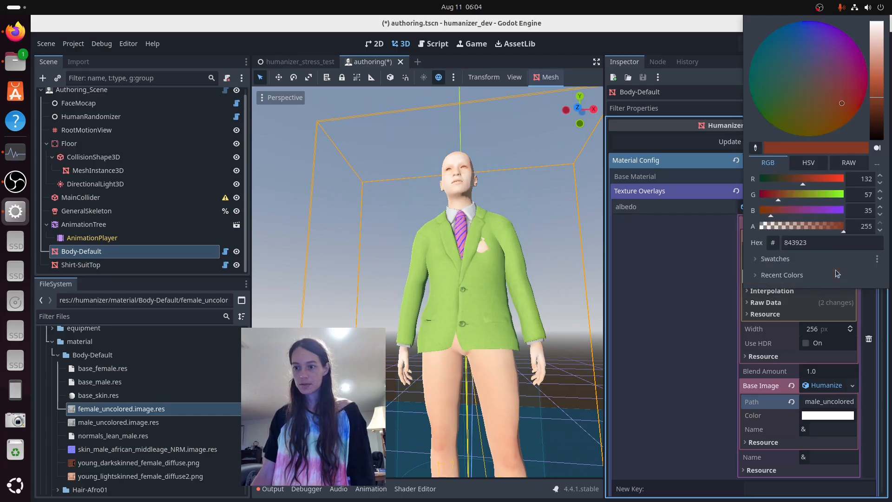
mouse_move(878, 120)
mouse_down()
mouse_move(878, 131)
mouse_move(877, 121)
mouse_up()
click(691, 144)
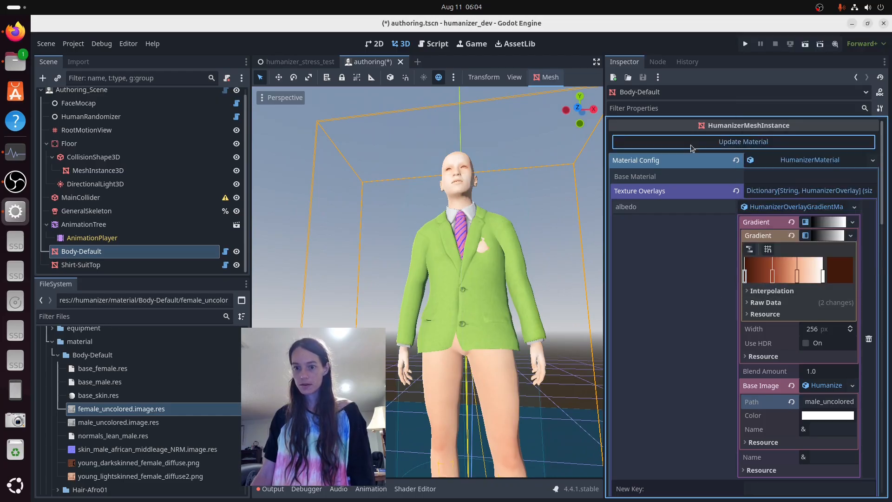
click(691, 142)
scroll(510, 400, down, 4)
middle_drag(510, 400, 508, 343)
scroll(512, 333, up, 8)
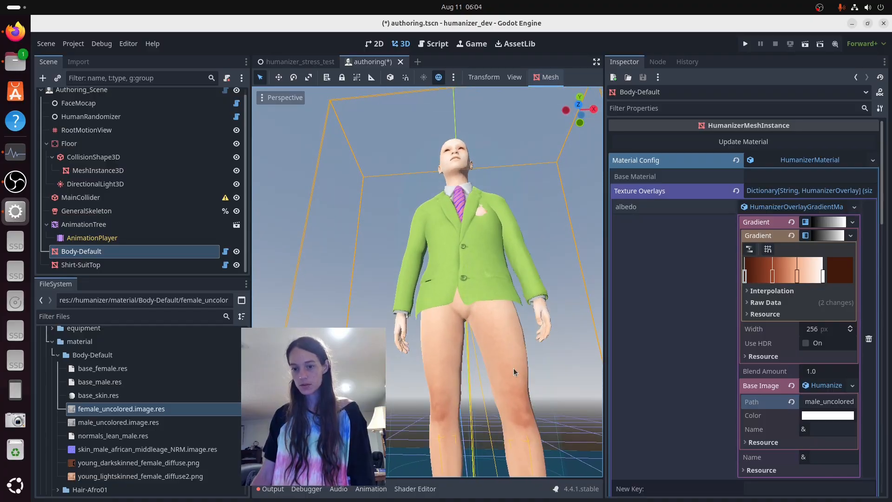
middle_drag(510, 376, 526, 336)
middle_drag(421, 342, 520, 231)
scroll(522, 249, up, 3)
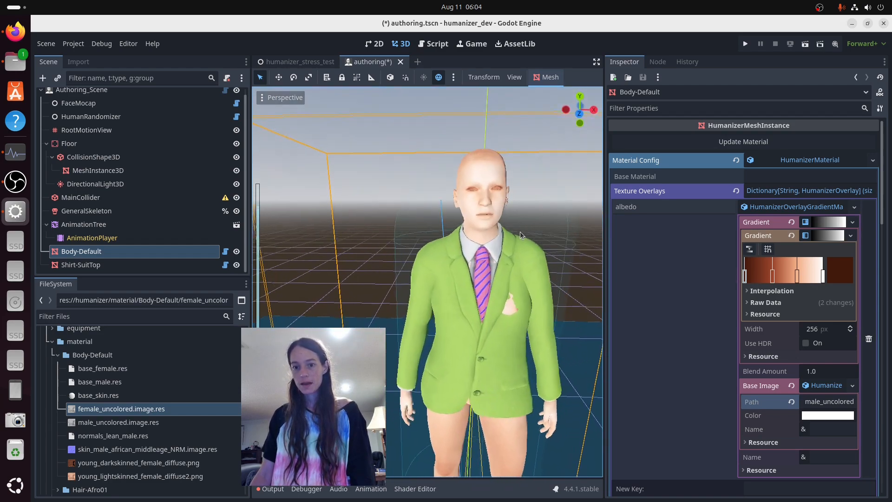